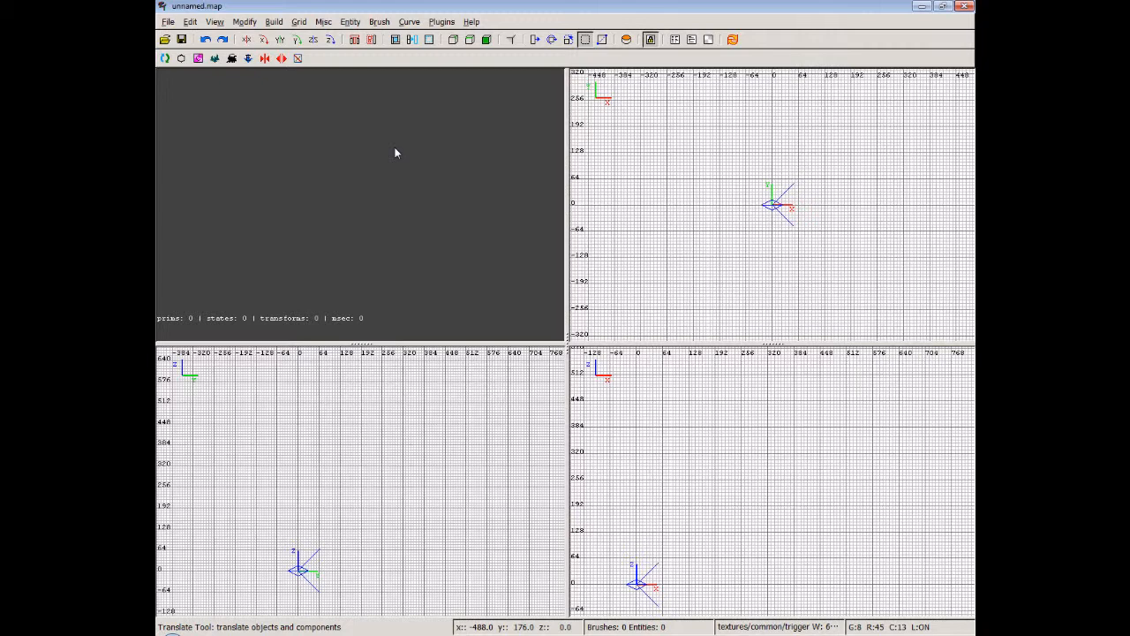
- Draw a box brush about 792 by 512 units starting at the origin and extend it to about 704 in Y and 512 in Z
{"action": "right_click_drag", "start_coordinate": [766, 195], "coordinate": [741, 258]}
{"action": "scroll", "coordinate": [767, 192], "scroll_direction": "down", "scroll_amount": 3}
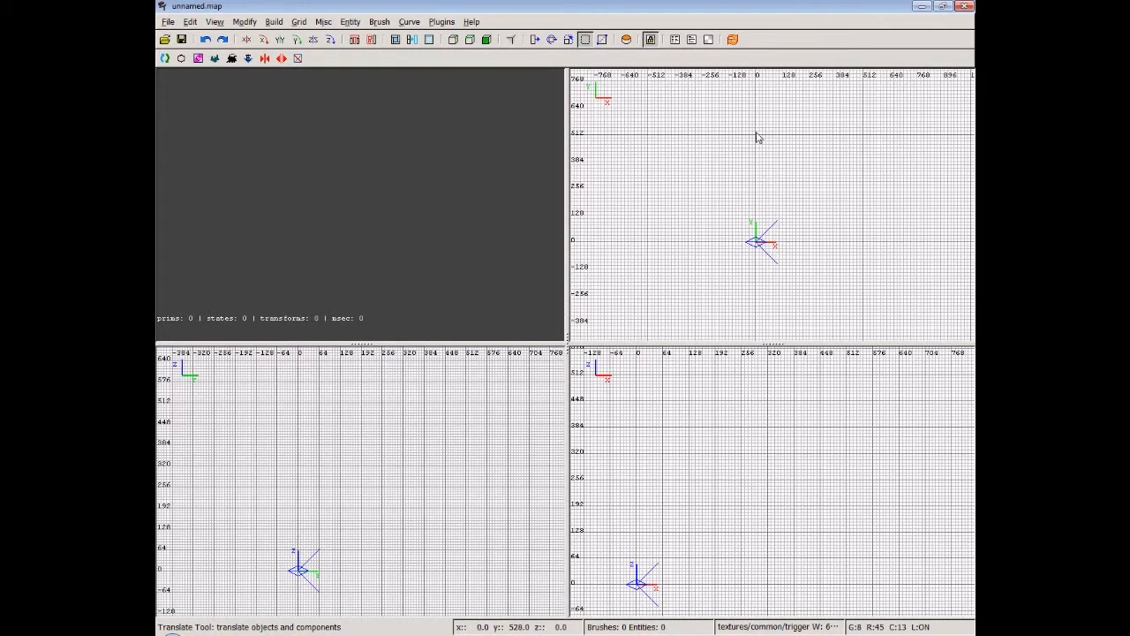
{"action": "mouse_move", "coordinate": [757, 140]}
{"action": "left_mouse_down"}
{"action": "mouse_move", "coordinate": [838, 222]}
{"action": "mouse_move", "coordinate": [886, 246]}
{"action": "mouse_move", "coordinate": [924, 248]}
{"action": "left_mouse_up"}
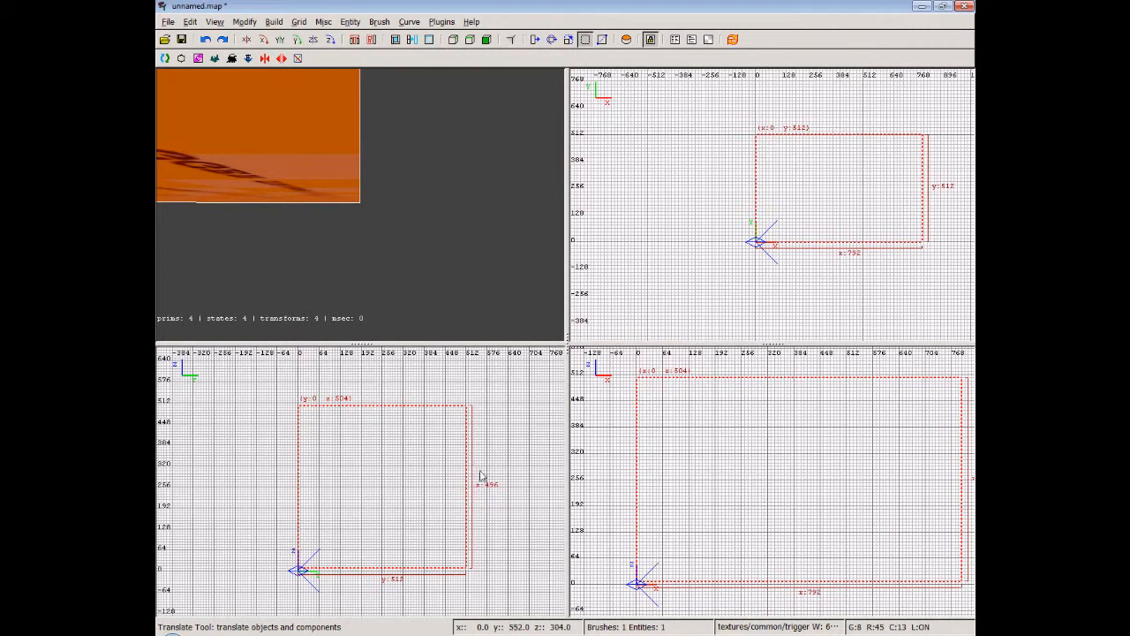
{"action": "right_click_drag", "start_coordinate": [482, 475], "coordinate": [521, 492]}
{"action": "left_click_drag", "start_coordinate": [442, 482], "coordinate": [499, 475]}
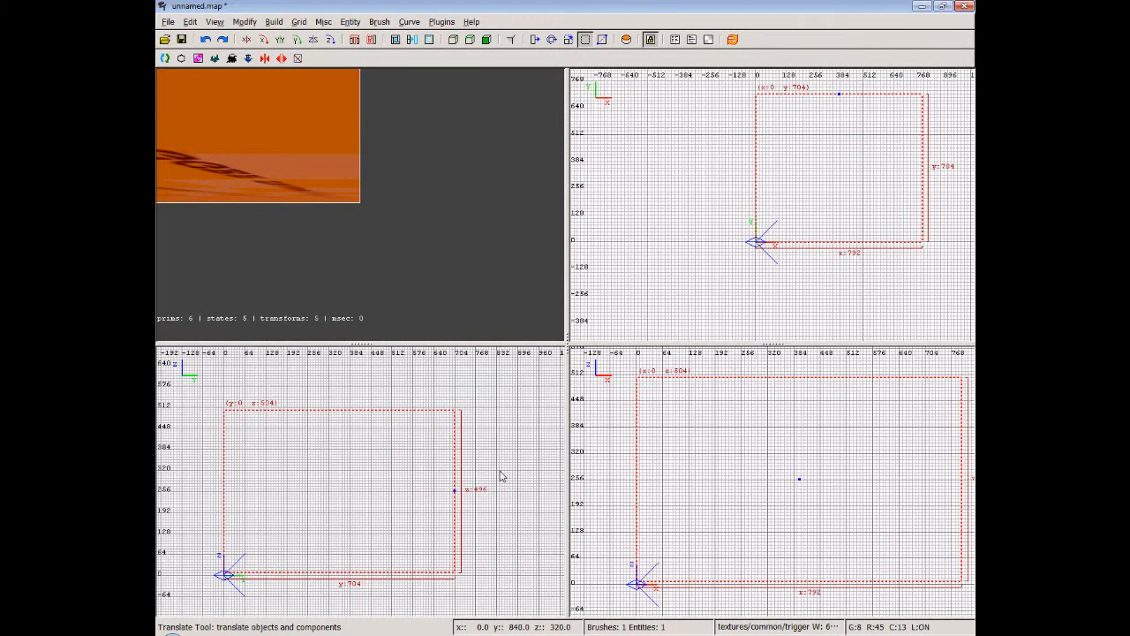
{"action": "scroll", "coordinate": [811, 428], "scroll_direction": "down", "scroll_amount": 1}
{"action": "left_click_drag", "start_coordinate": [816, 424], "coordinate": [816, 421]}
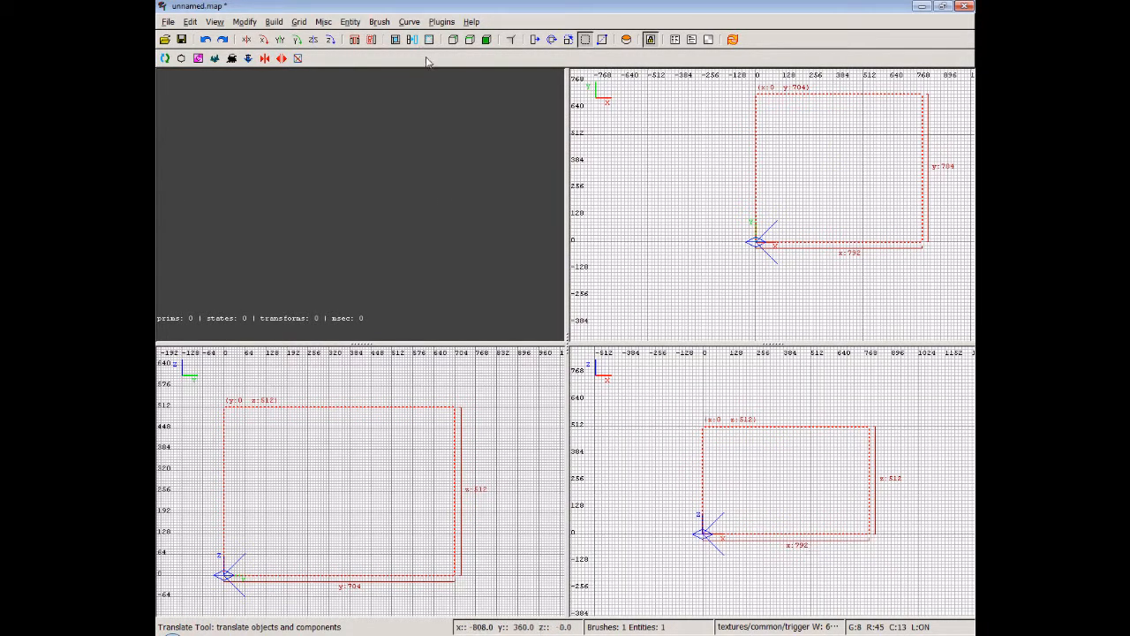
- Lengthen the box brush to about 960 units in Y and reduce its height to about 448 units
{"action": "key", "text": "Down"}
{"action": "key", "text": "Left"}
{"action": "key", "text": "Up"}
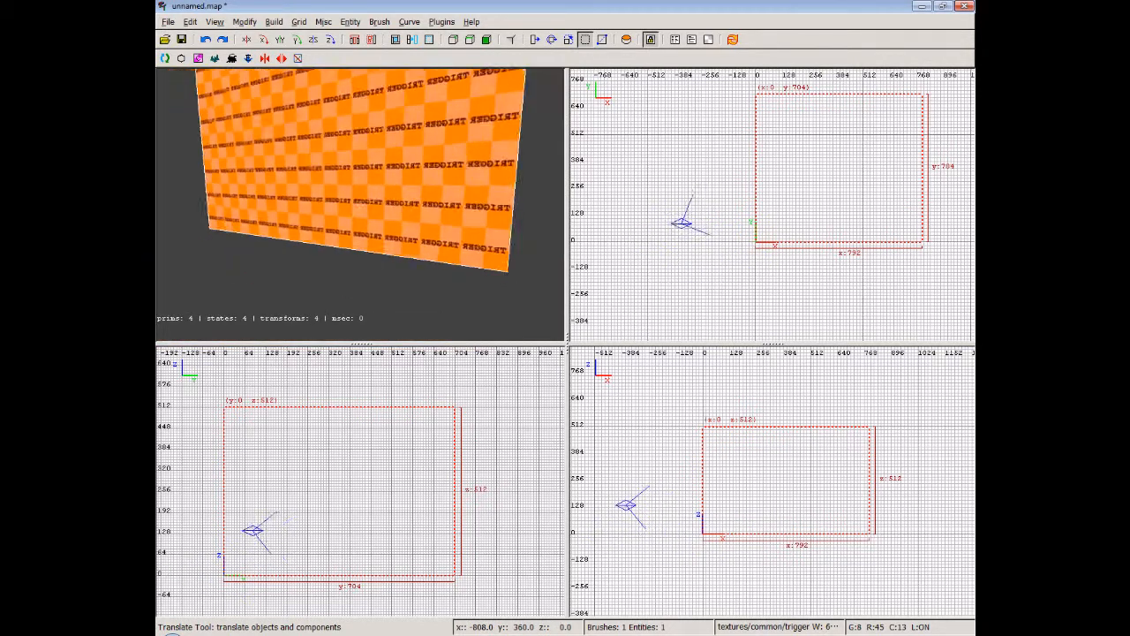
{"action": "right_click", "coordinate": [432, 223]}
{"action": "mouse_move", "coordinate": [488, 451]}
{"action": "left_mouse_down"}
{"action": "mouse_move", "coordinate": [557, 454]}
{"action": "mouse_move", "coordinate": [524, 454]}
{"action": "left_mouse_up"}
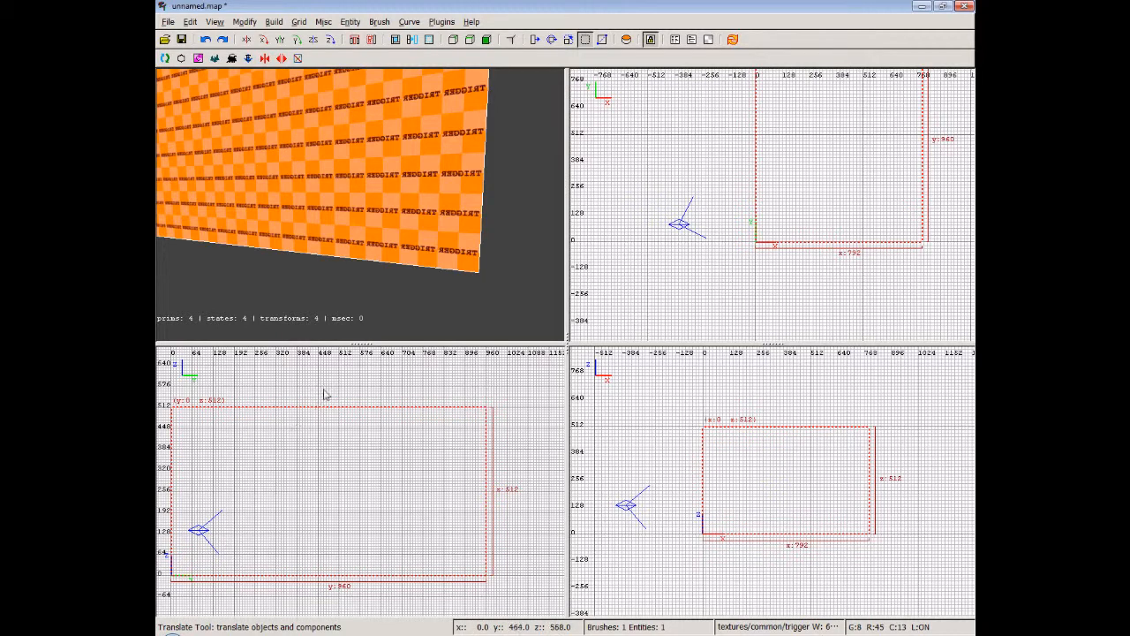
{"action": "left_click_drag", "start_coordinate": [324, 394], "coordinate": [322, 416]}
- Browse the arena1, arena10, arena2, arena3 and arena4 texture sets for a suitable wall texture
{"action": "right_click", "coordinate": [355, 218]}
{"action": "key", "text": "Left"}
{"action": "right_click", "coordinate": [355, 218]}
{"action": "key", "text": "t"}
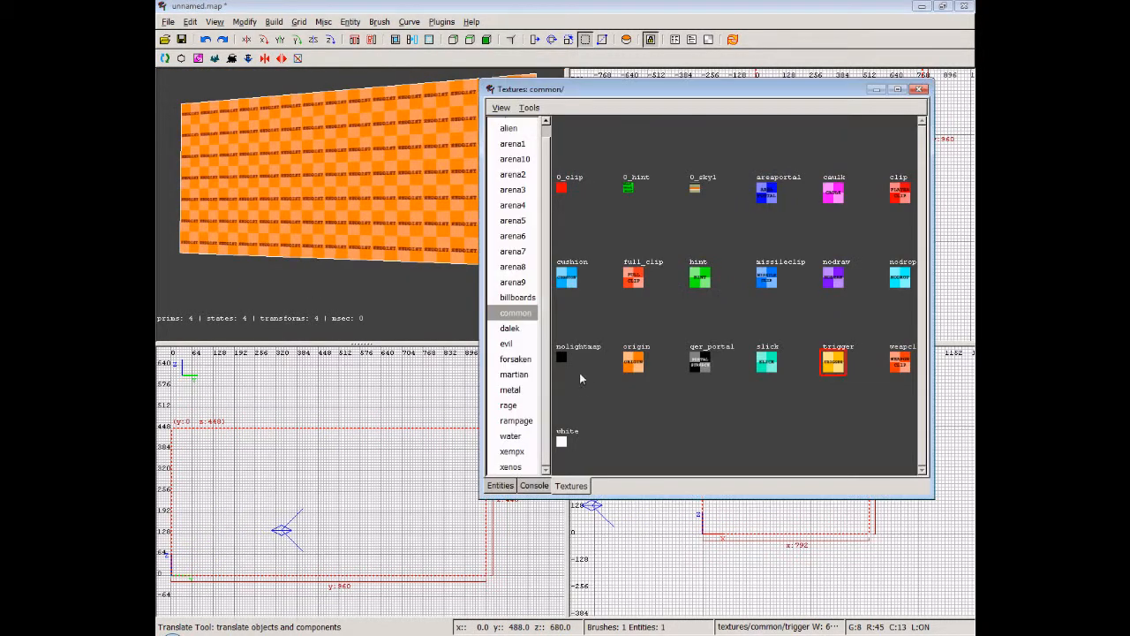
{"action": "left_click", "coordinate": [512, 143]}
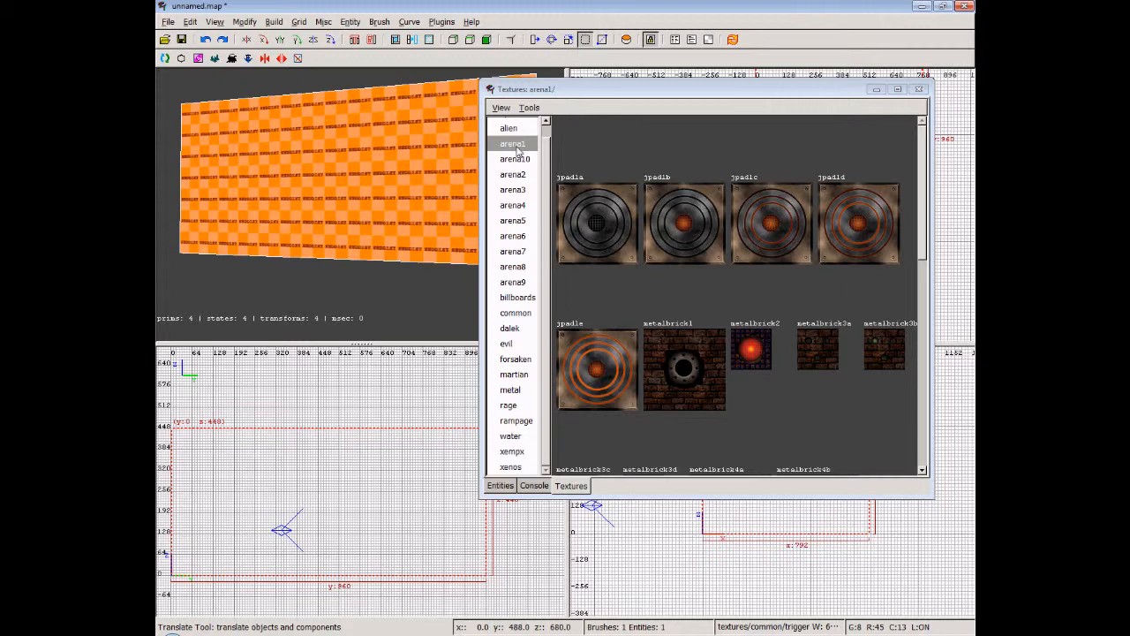
{"action": "left_click", "coordinate": [516, 159]}
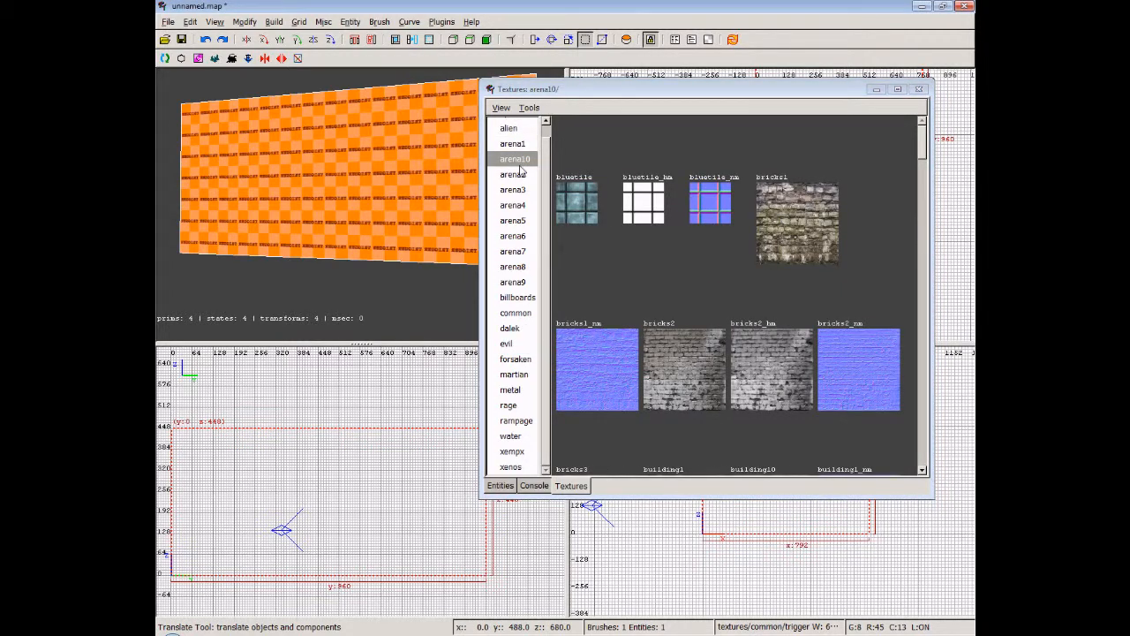
{"action": "scroll", "coordinate": [687, 287], "scroll_direction": "down", "scroll_amount": 3}
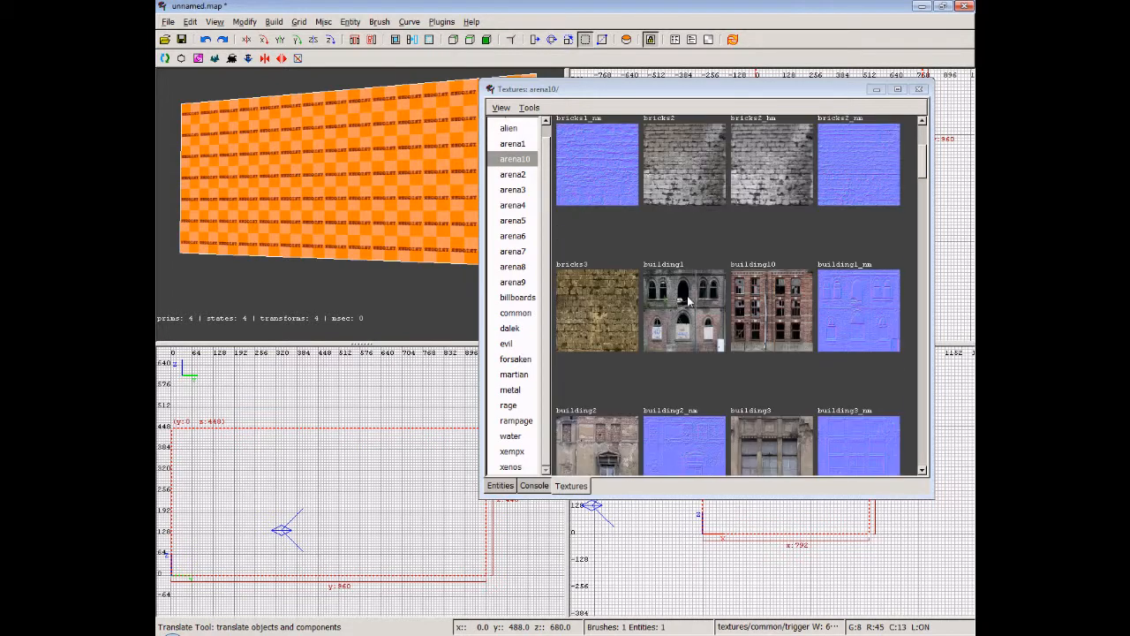
{"action": "left_click", "coordinate": [515, 176]}
{"action": "scroll", "coordinate": [676, 318], "scroll_direction": "down", "scroll_amount": 5}
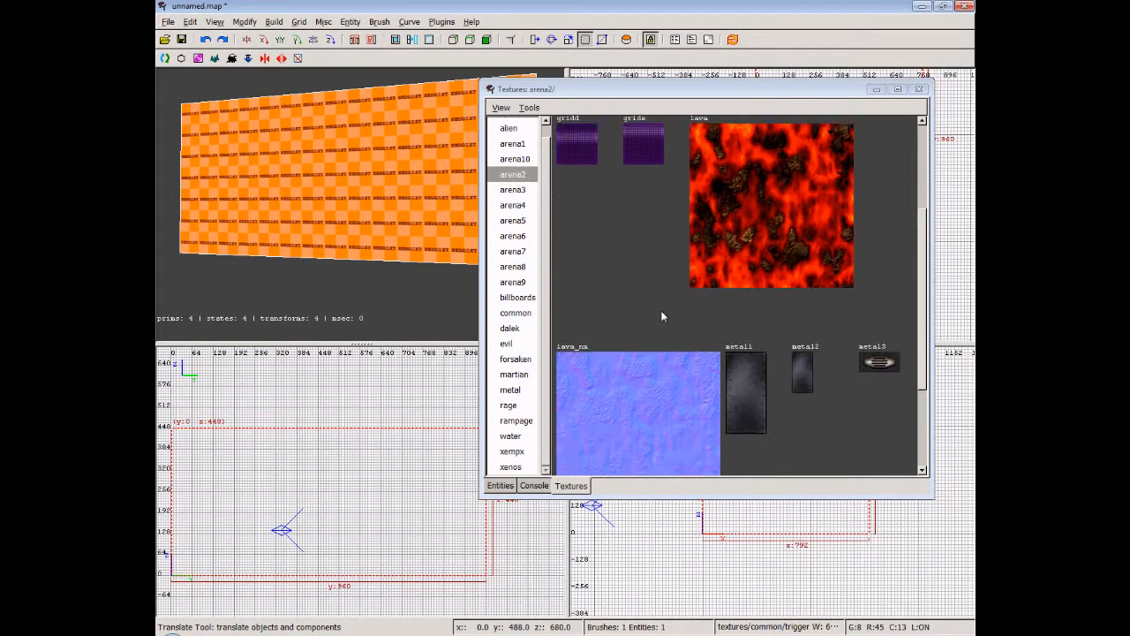
{"action": "left_click", "coordinate": [512, 190]}
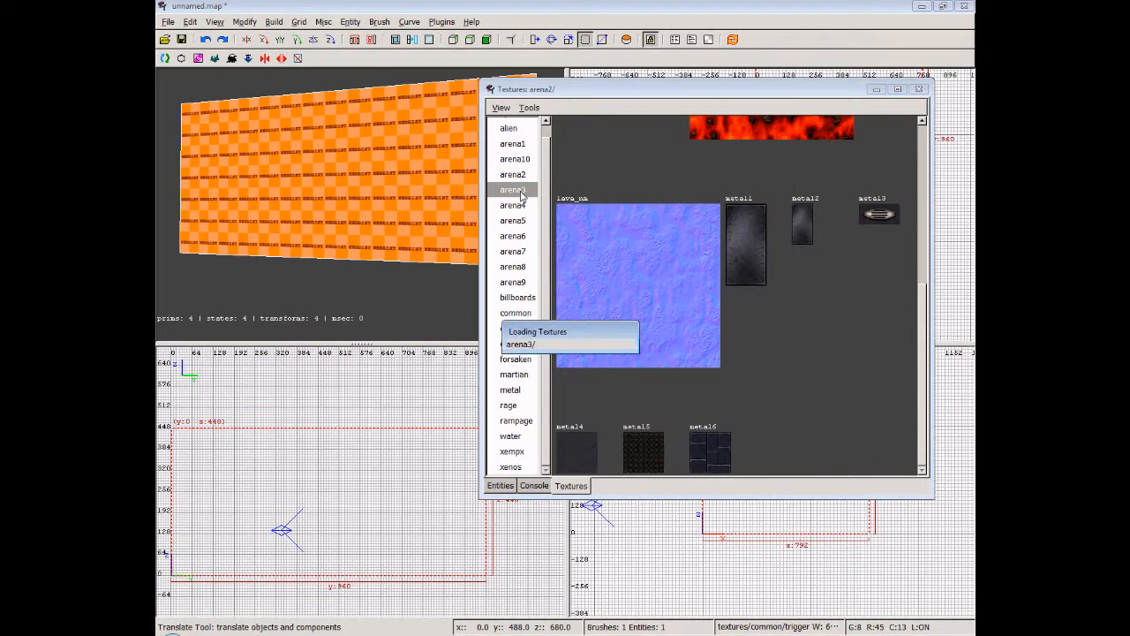
{"action": "scroll", "coordinate": [726, 269], "scroll_direction": "down", "scroll_amount": 5}
{"action": "scroll", "coordinate": [724, 268], "scroll_direction": "down", "scroll_amount": 6}
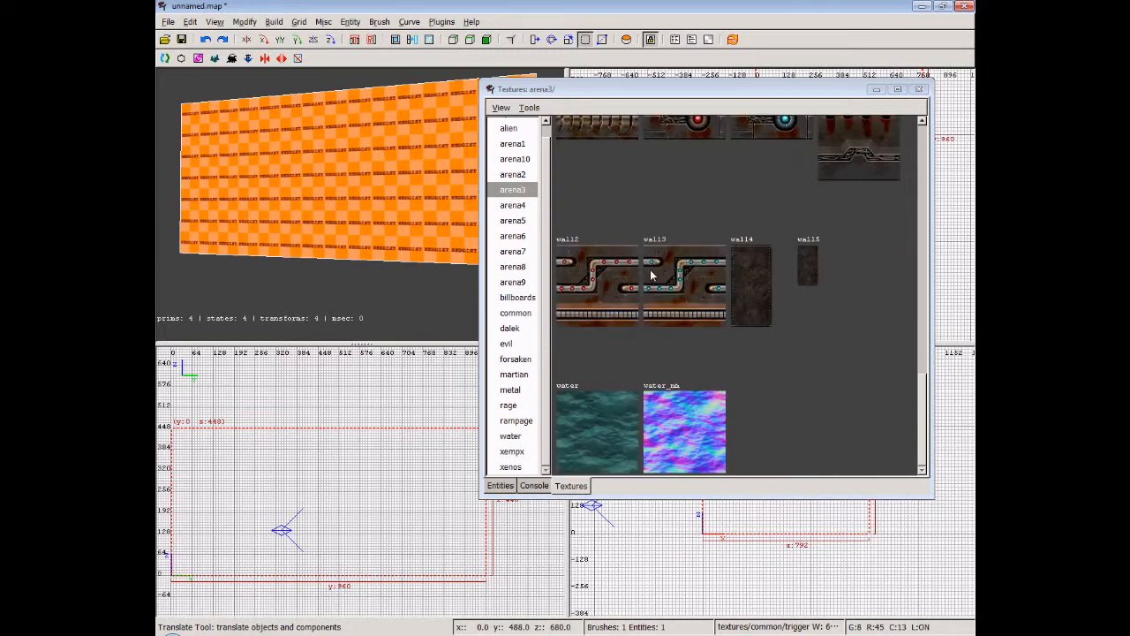
{"action": "left_click", "coordinate": [513, 204]}
{"action": "scroll", "coordinate": [707, 318], "scroll_direction": "down", "scroll_amount": 4}
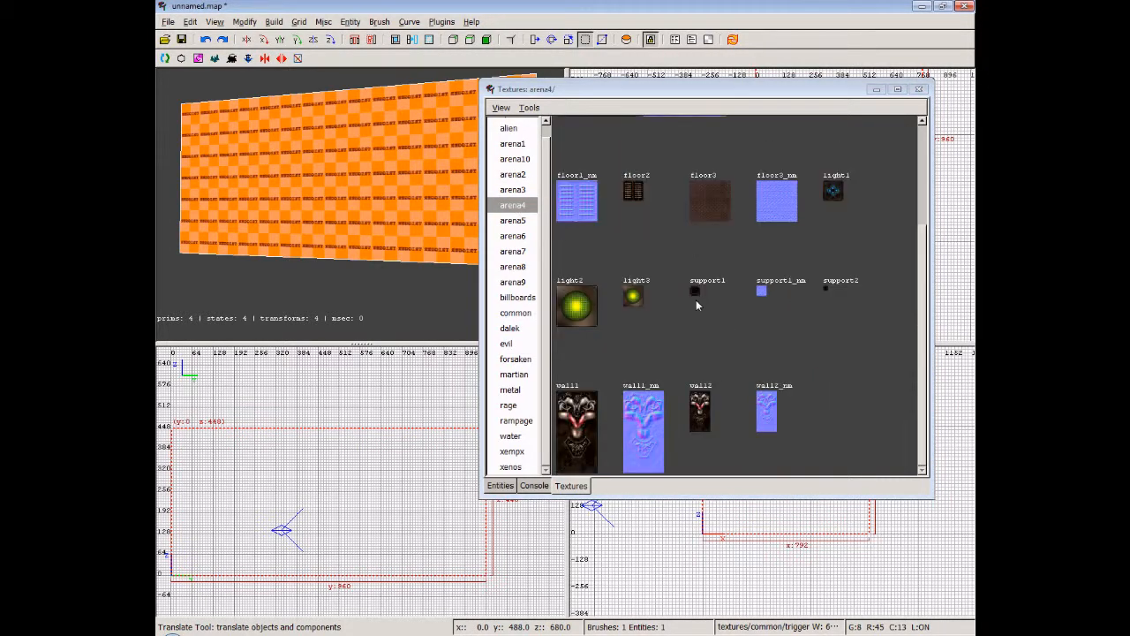
{"action": "scroll", "coordinate": [580, 263], "scroll_direction": "up", "scroll_amount": 3}
- Apply the bricks4_1 texture from the arena5 set to the selected box brush
{"action": "left_click", "coordinate": [521, 221]}
{"action": "scroll", "coordinate": [751, 371], "scroll_direction": "down", "scroll_amount": 3}
{"action": "scroll", "coordinate": [750, 376], "scroll_direction": "down", "scroll_amount": 1}
{"action": "scroll", "coordinate": [741, 350], "scroll_direction": "up", "scroll_amount": 6}
{"action": "left_click", "coordinate": [782, 215]}
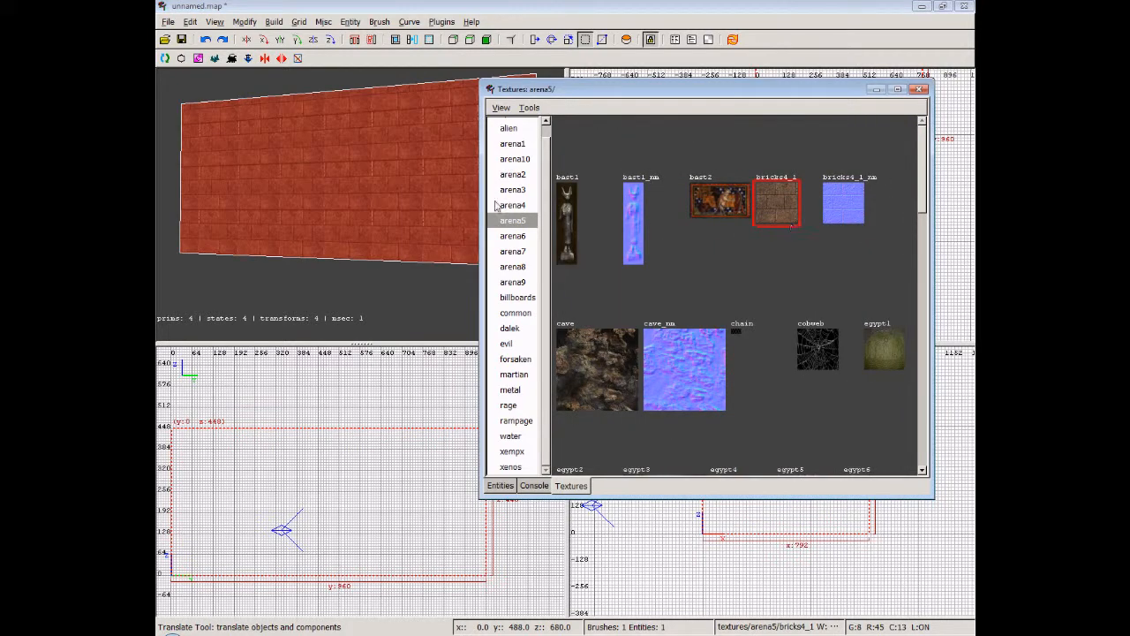
- Hollow the textured brush into a room and close the texture browser
{"action": "right_click", "coordinate": [381, 227]}
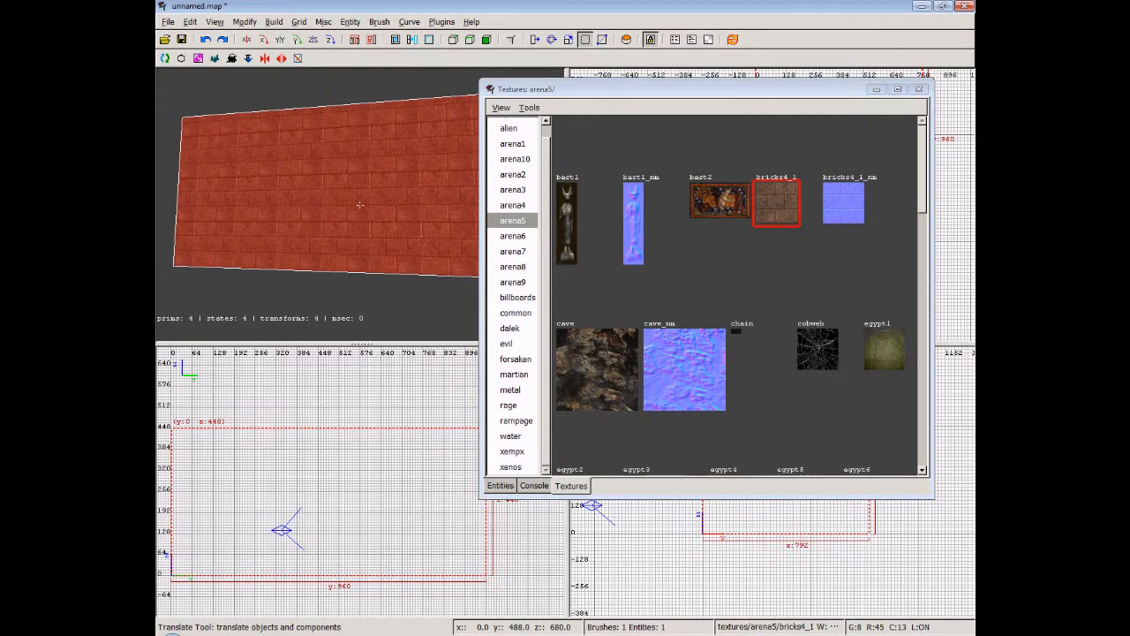
{"action": "left_click", "coordinate": [430, 41]}
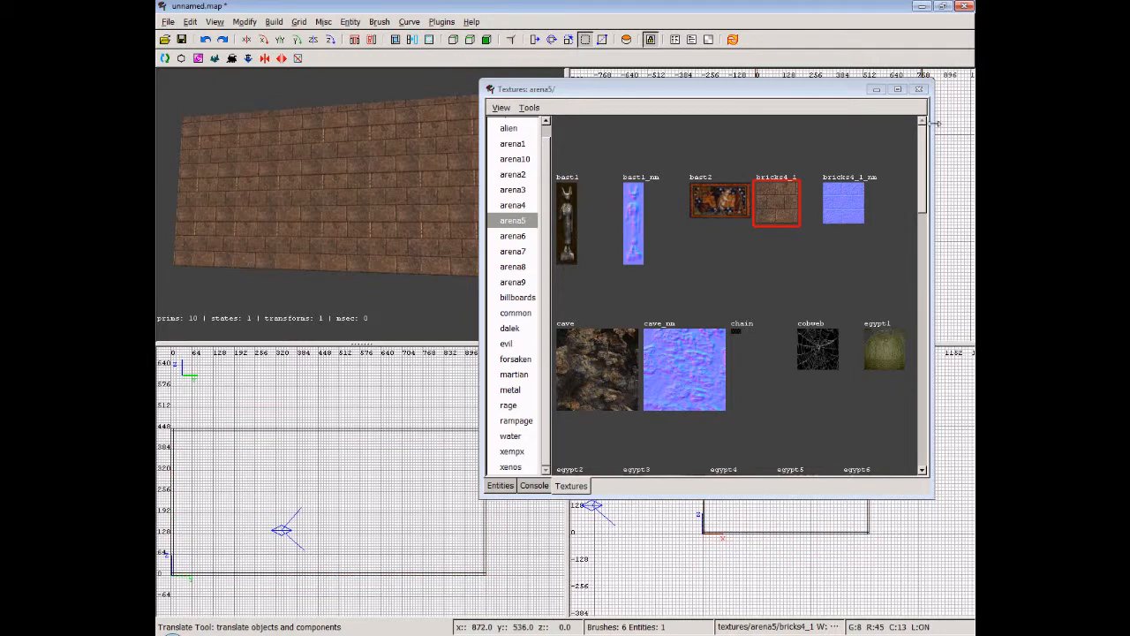
{"action": "left_click", "coordinate": [921, 90]}
- Fly the camera into the hollowed room and examine its walls, corners, floor and ceiling
{"action": "key", "text": "Down"}
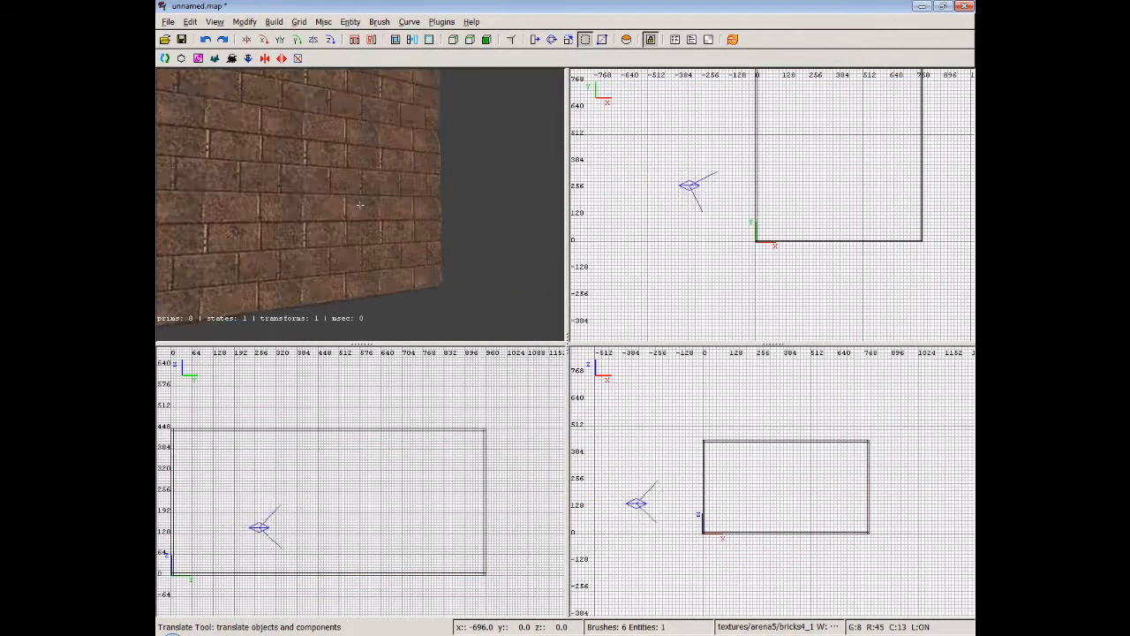
{"action": "key", "text": "Up"}
{"action": "key", "text": "Down"}
{"action": "key", "text": "Right"}
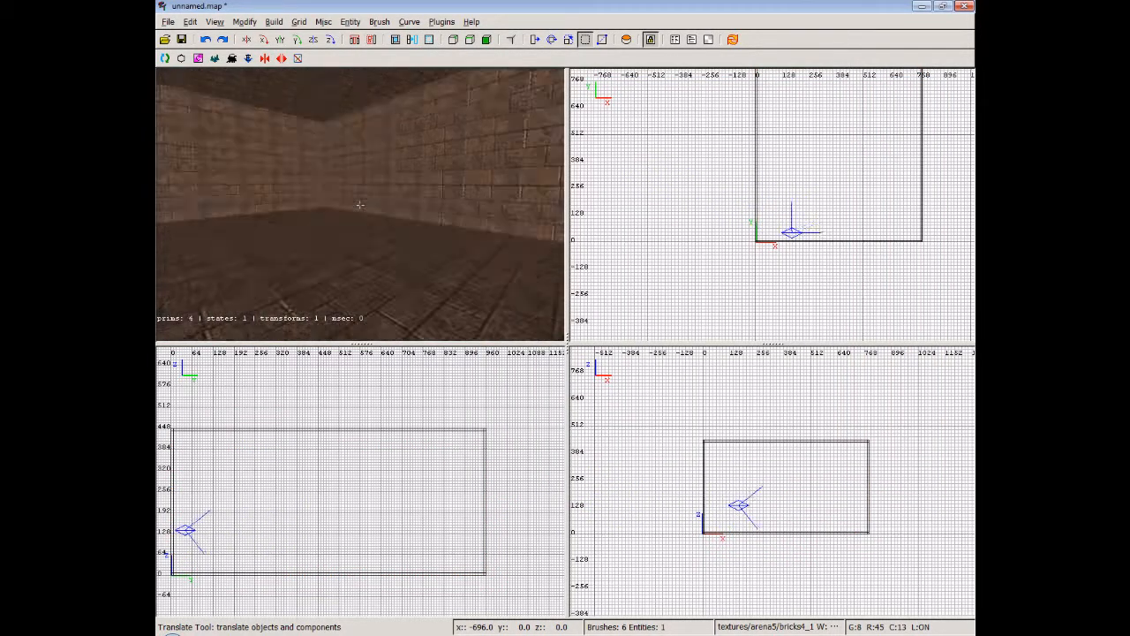
{"action": "key", "text": "Down"}
{"action": "key", "text": "Up"}
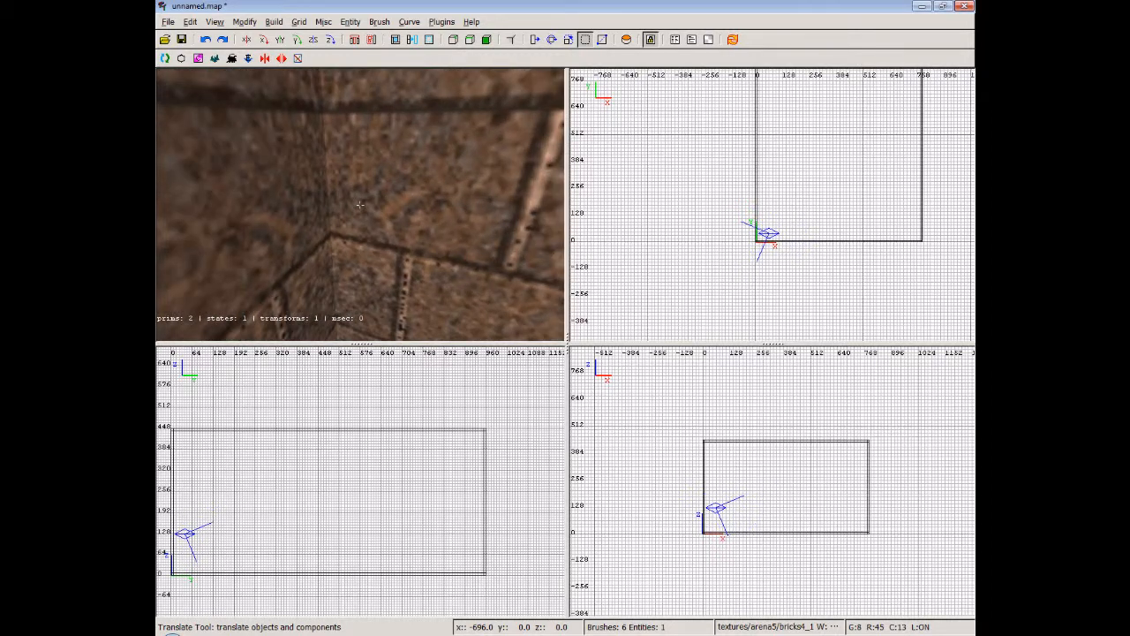
{"action": "right_click", "coordinate": [360, 205]}
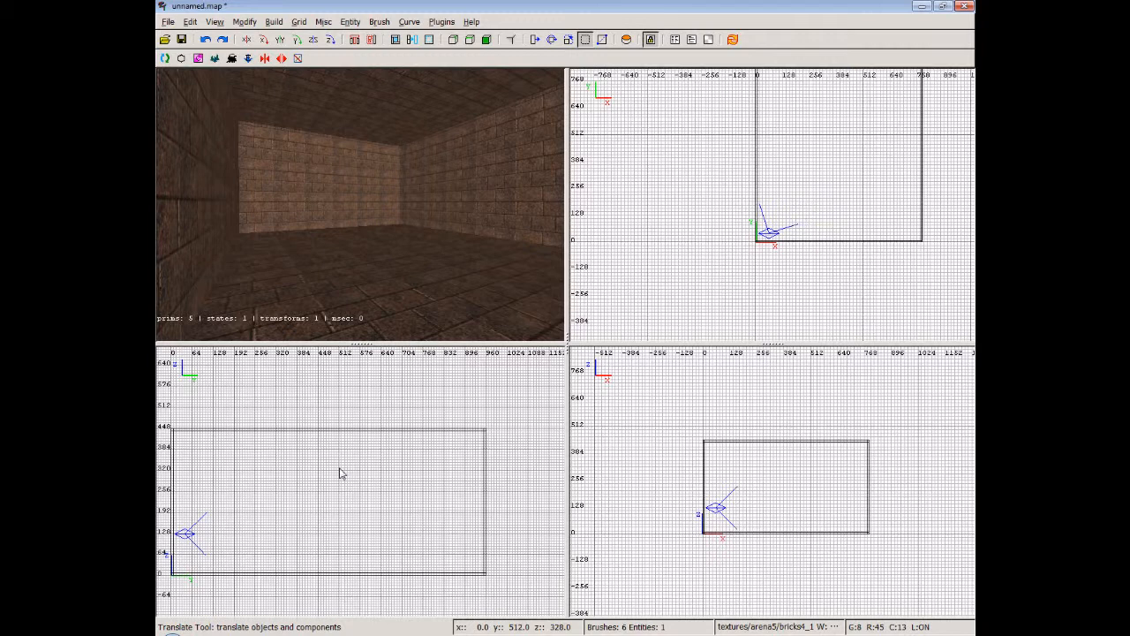
- Place a light entity in the upper middle of the room near Y 512, Z 328, accept its intensity, and deselect it
{"action": "right_click", "coordinate": [340, 474]}
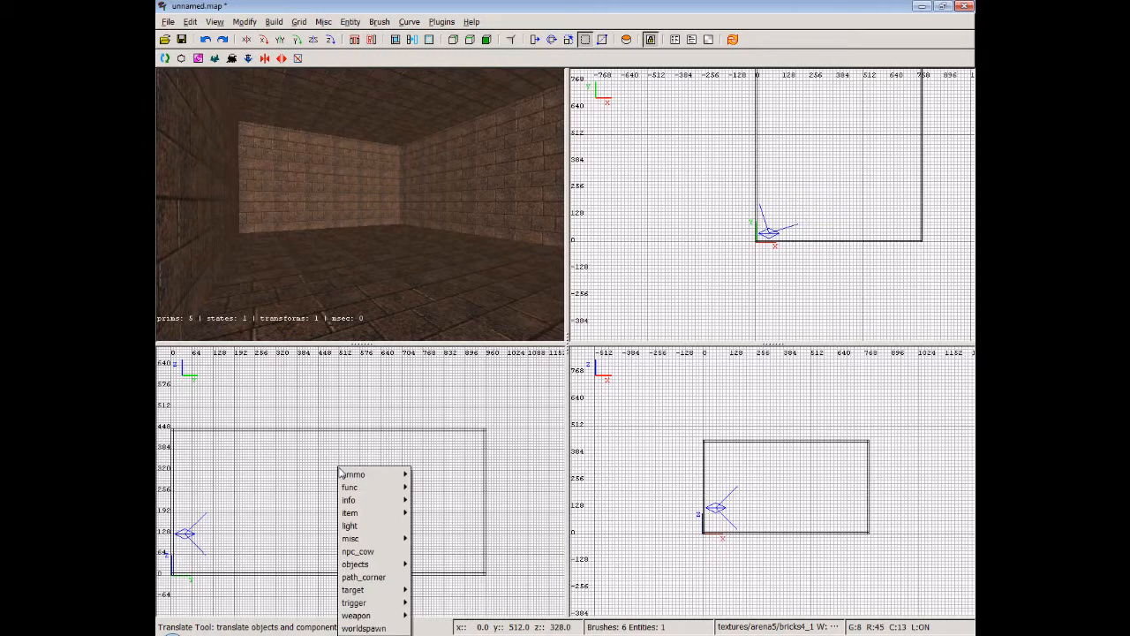
{"action": "left_click", "coordinate": [372, 528]}
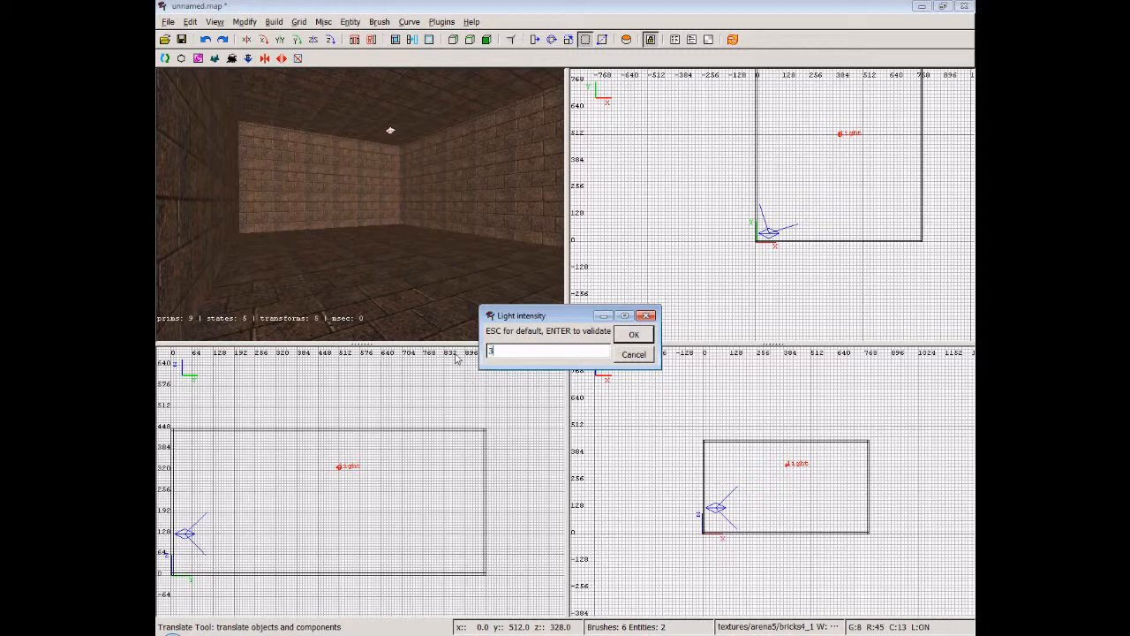
{"action": "left_click", "coordinate": [635, 334]}
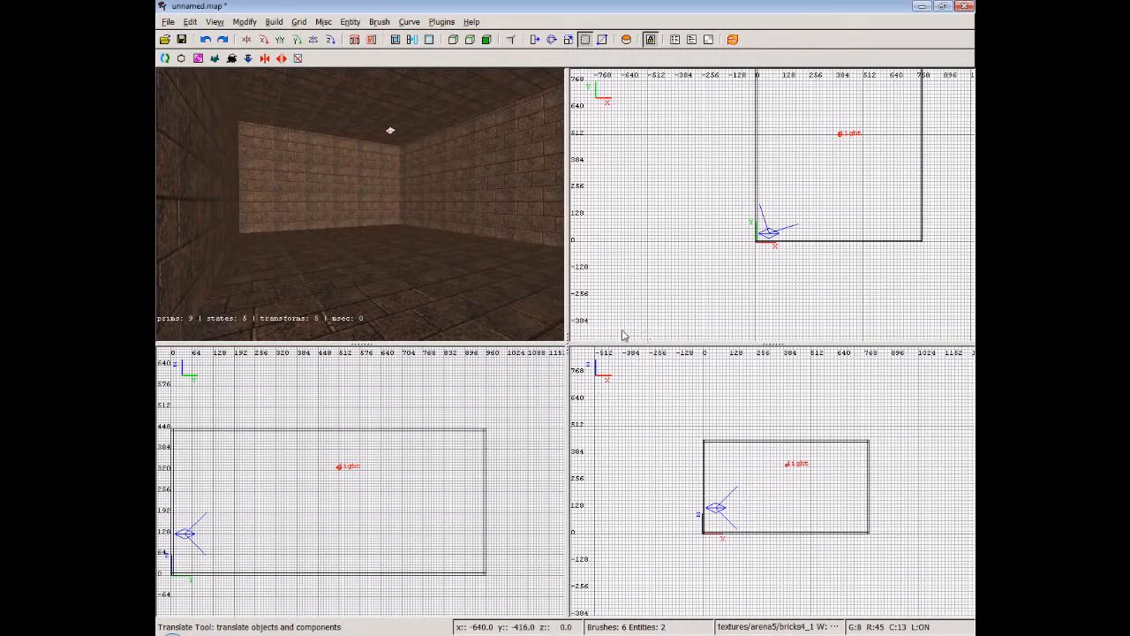
{"action": "right_click", "coordinate": [451, 237]}
{"action": "key", "text": "Up"}
{"action": "key", "text": "Up"}
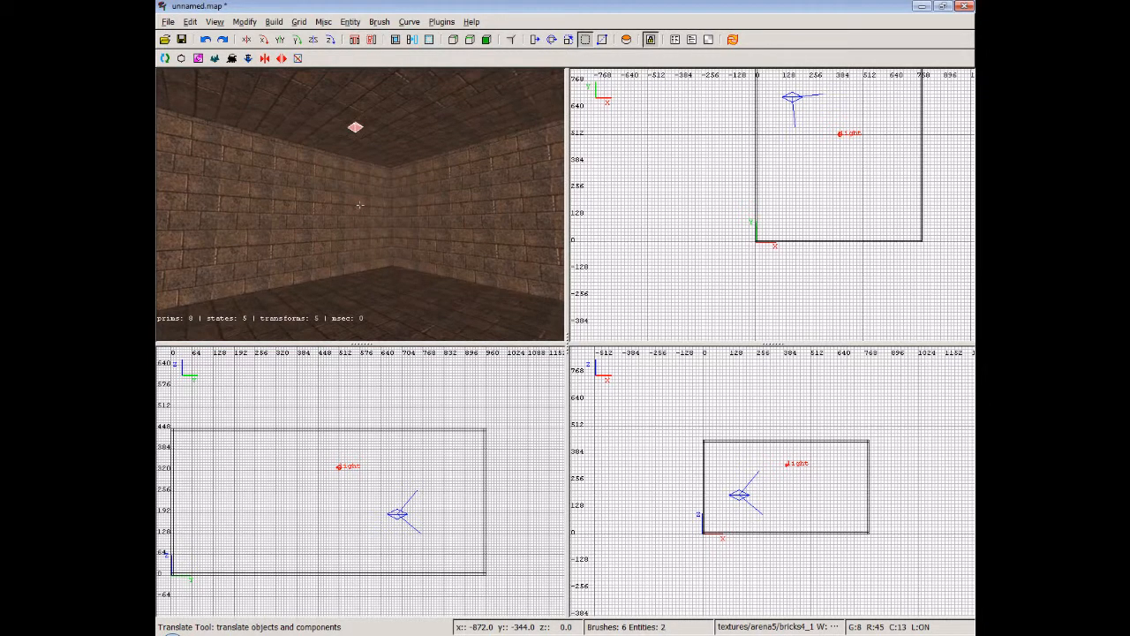
{"action": "key", "text": "Escape"}
- Add an info_player_deathmatch spawn point inside the room and position it close to the wall at Y 0, above the floor
{"action": "right_click_drag", "start_coordinate": [277, 546], "coordinate": [324, 531]}
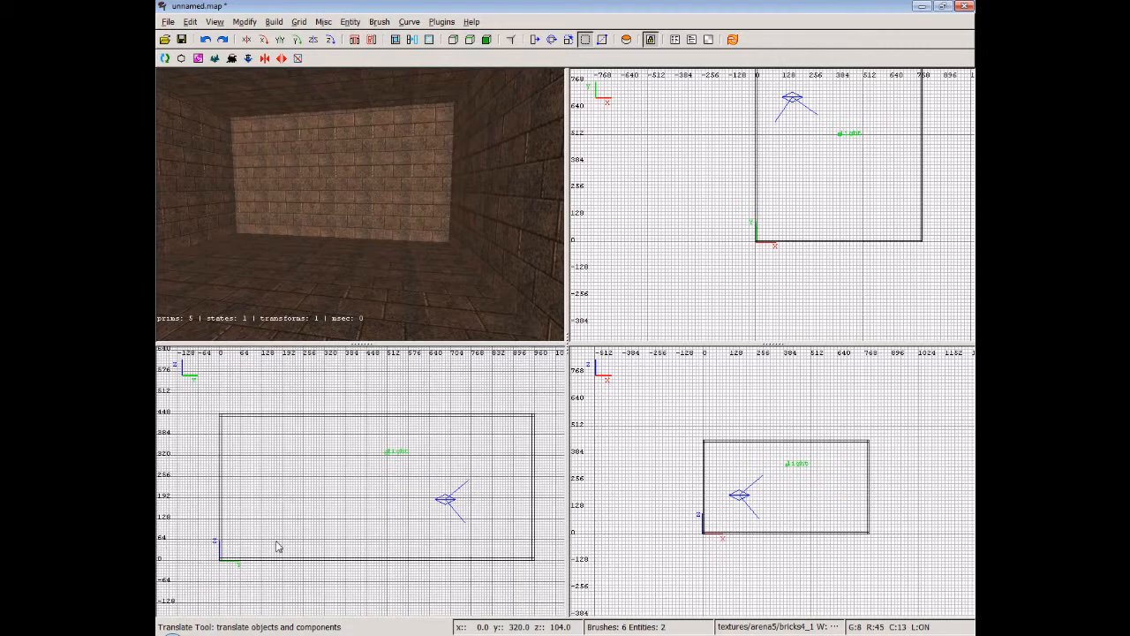
{"action": "right_click", "coordinate": [231, 374]}
{"action": "mouse_move", "coordinate": [282, 413]}
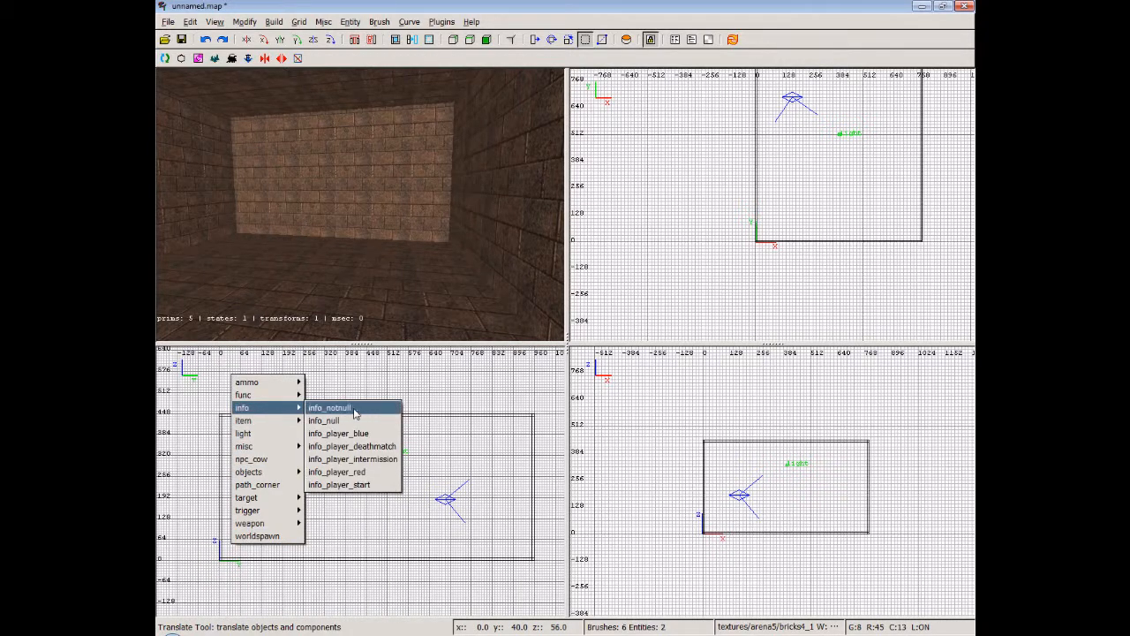
{"action": "left_click", "coordinate": [327, 538]}
{"action": "right_click", "coordinate": [238, 375]}
{"action": "mouse_move", "coordinate": [292, 407]}
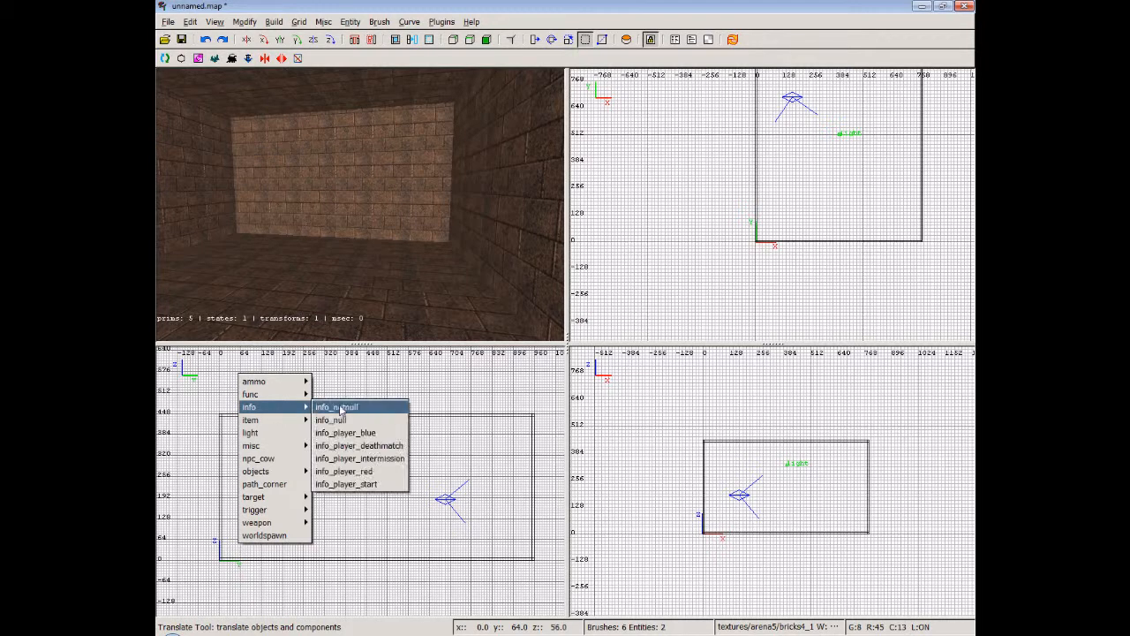
{"action": "left_click", "coordinate": [374, 446]}
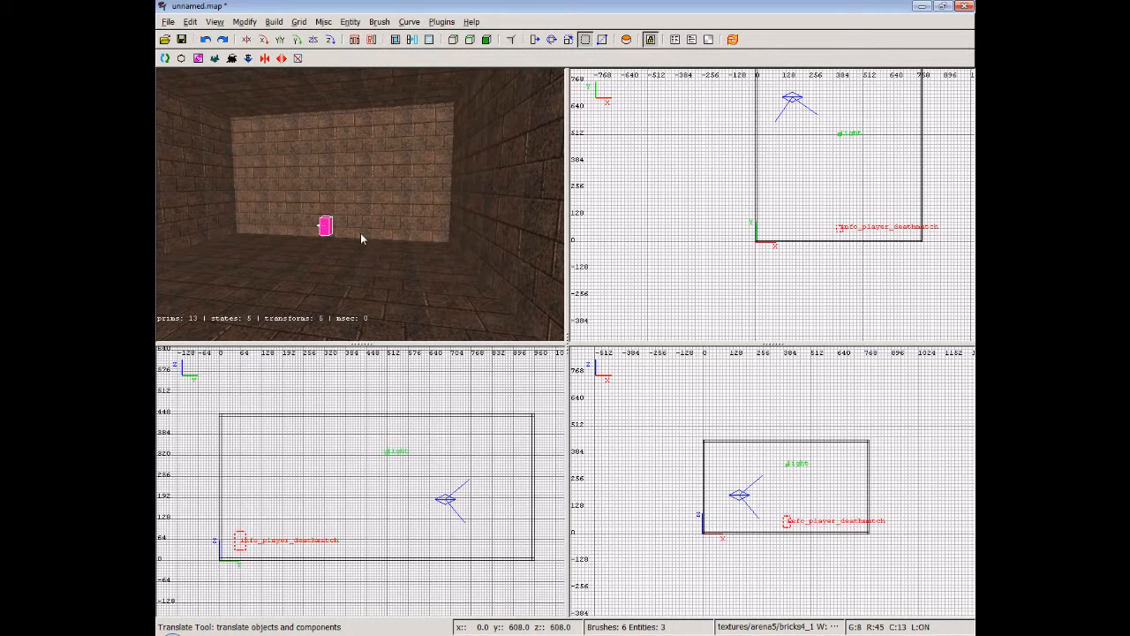
{"action": "mouse_move", "coordinate": [840, 232]}
{"action": "left_mouse_down"}
{"action": "mouse_move", "coordinate": [761, 237]}
{"action": "mouse_move", "coordinate": [844, 238]}
{"action": "left_mouse_up"}
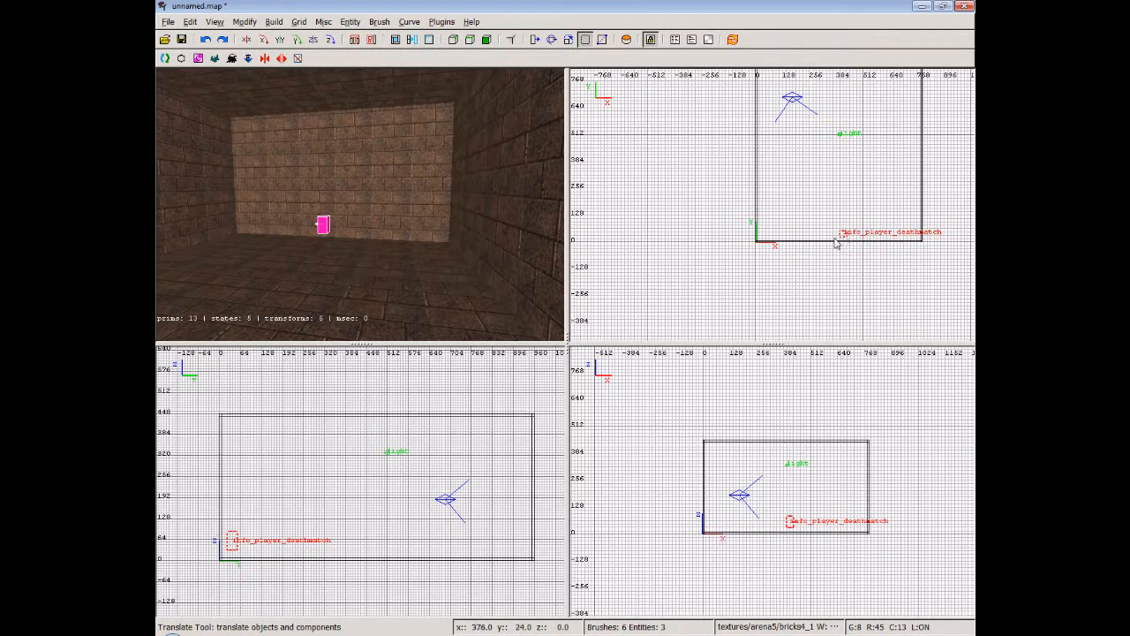
- Rotate the player spawn point 90 degrees about the Z axis to face along the room's length
{"action": "right_click", "coordinate": [363, 270]}
{"action": "key", "text": "Up"}
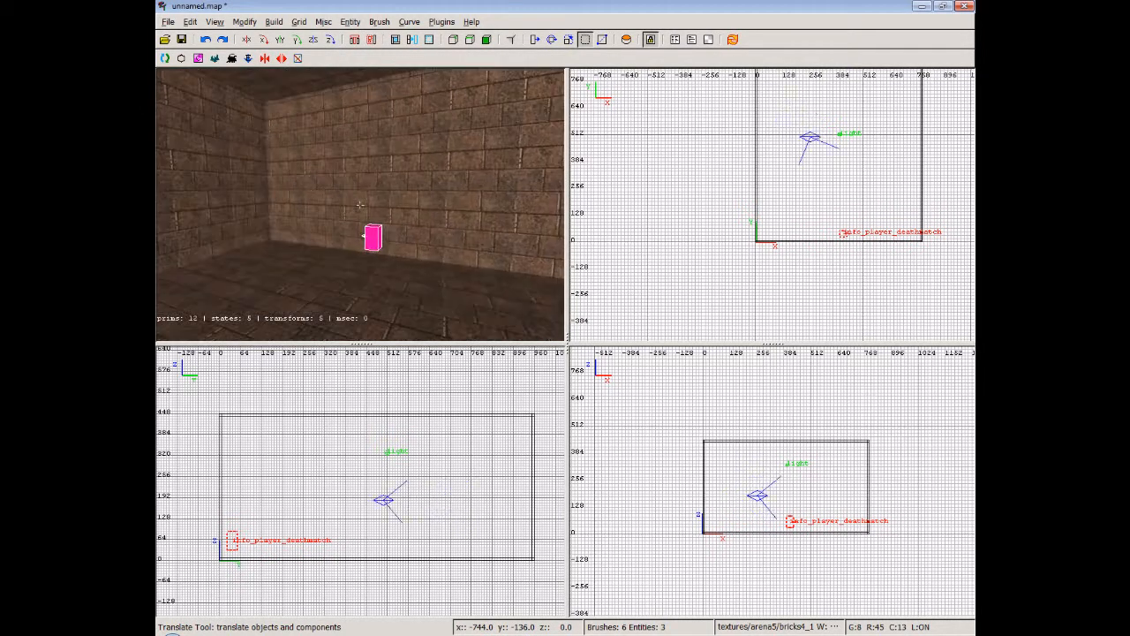
{"action": "key", "text": "Up"}
{"action": "key", "text": "Down"}
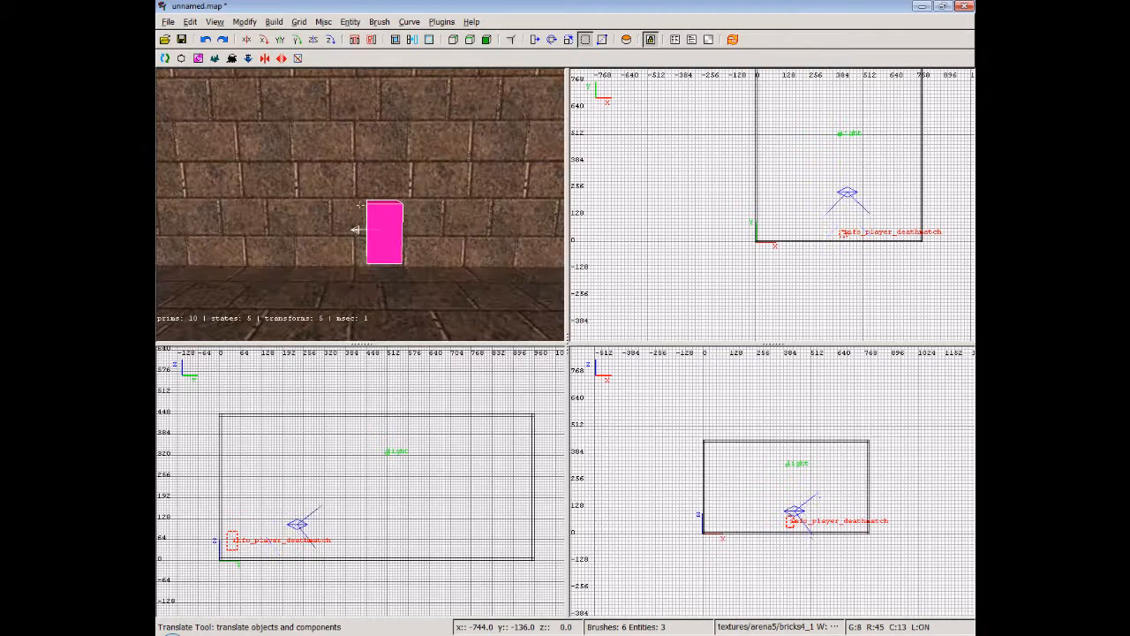
{"action": "left_click", "coordinate": [328, 44]}
- Examine the player spawn point's facing direction and the view of the room from its position
{"action": "right_click", "coordinate": [397, 245]}
{"action": "key", "text": "Left"}
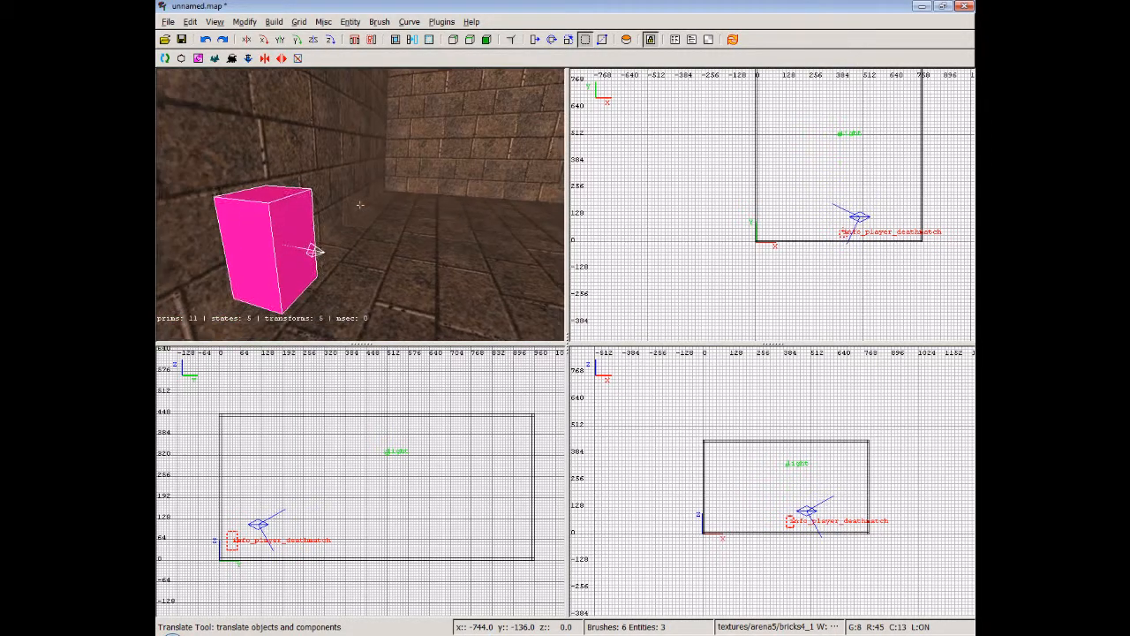
{"action": "key", "text": "Left"}
{"action": "key", "text": "Down"}
{"action": "key", "text": "Left"}
{"action": "key", "text": "Up"}
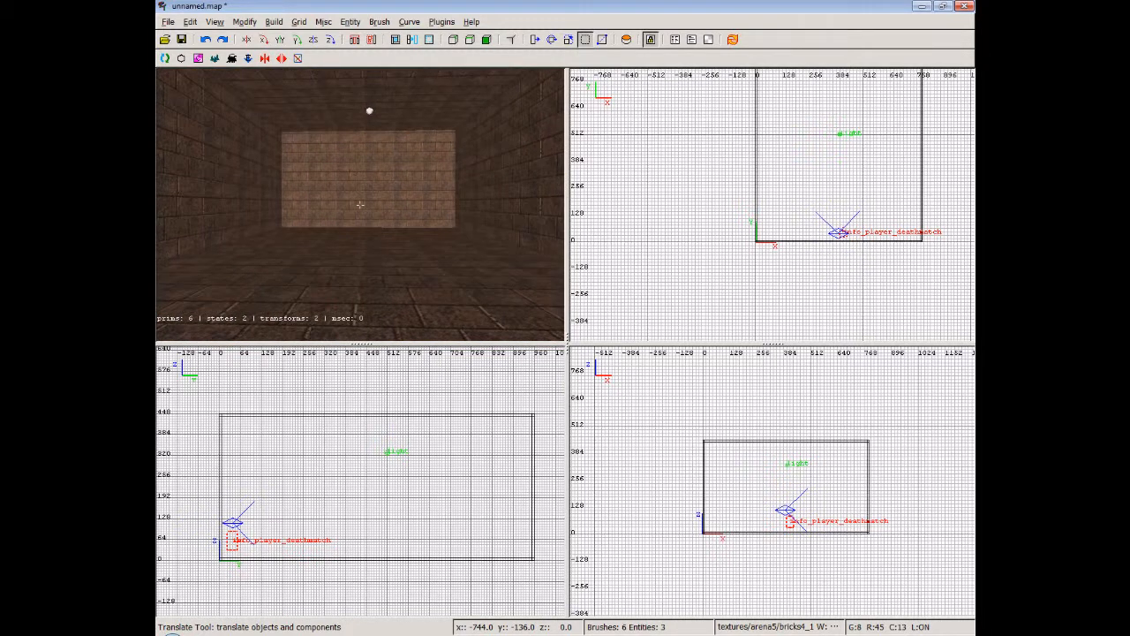
{"action": "key", "text": "Right"}
{"action": "key", "text": "Down"}
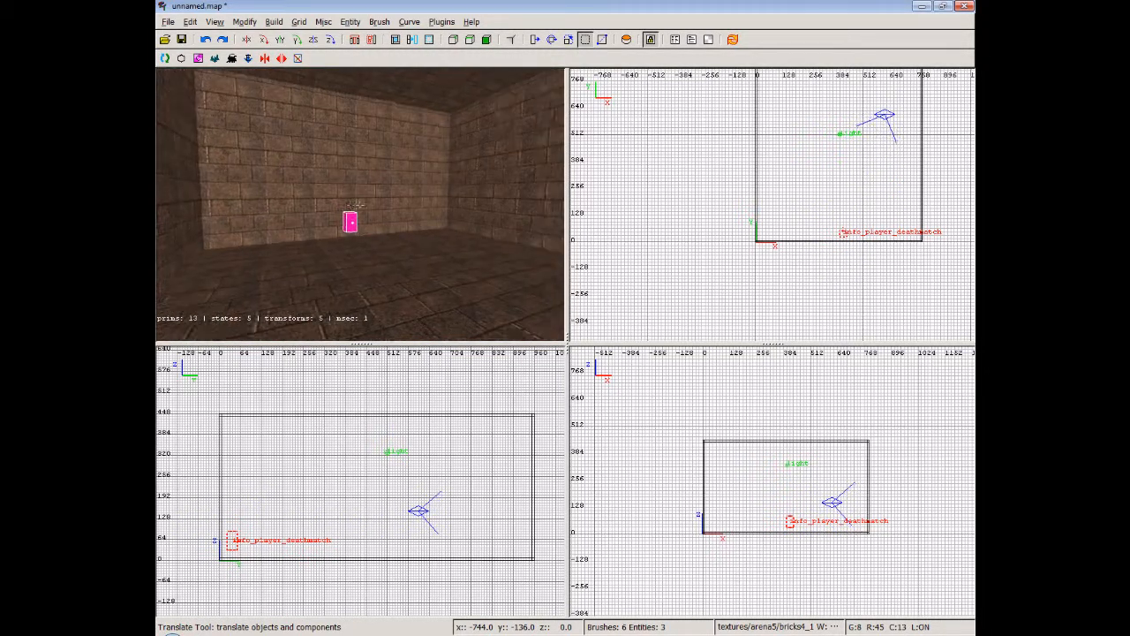
- Deselect the player spawn point
{"action": "key", "text": "Right"}
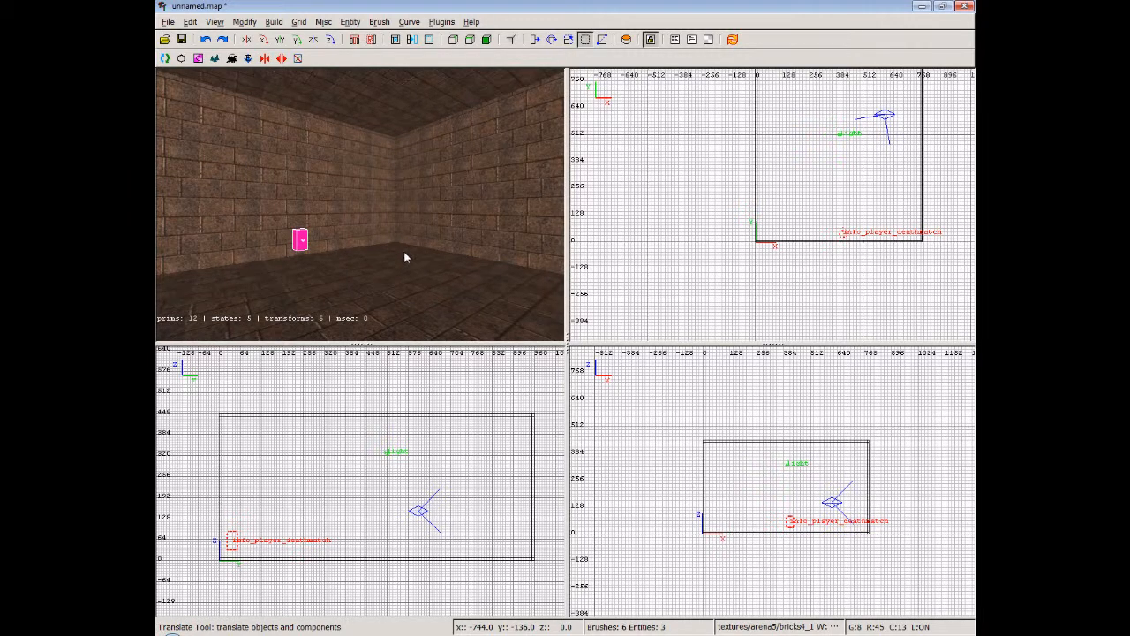
{"action": "right_click", "coordinate": [404, 250]}
{"action": "key", "text": "Left"}
{"action": "key", "text": "Up"}
{"action": "right_click", "coordinate": [403, 250]}
{"action": "key", "text": "Escape"}
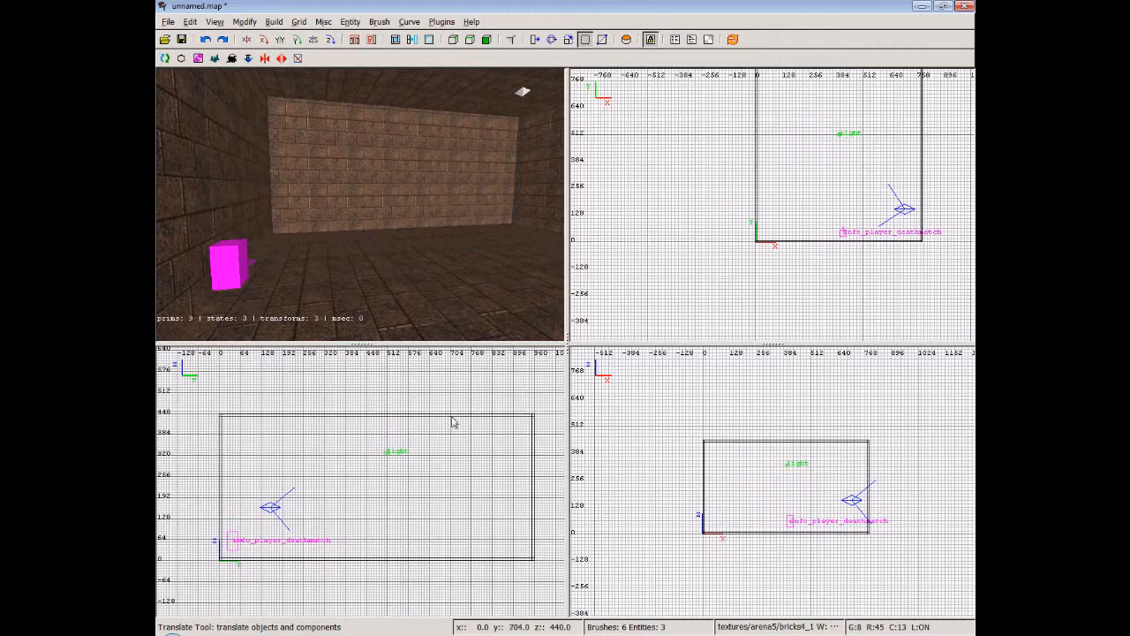
- Draw a floor-to-ceiling brush about 16 units thick in Y and 432 units tall, between Y 704 and 720
{"action": "left_click_drag", "start_coordinate": [452, 415], "coordinate": [459, 558]}
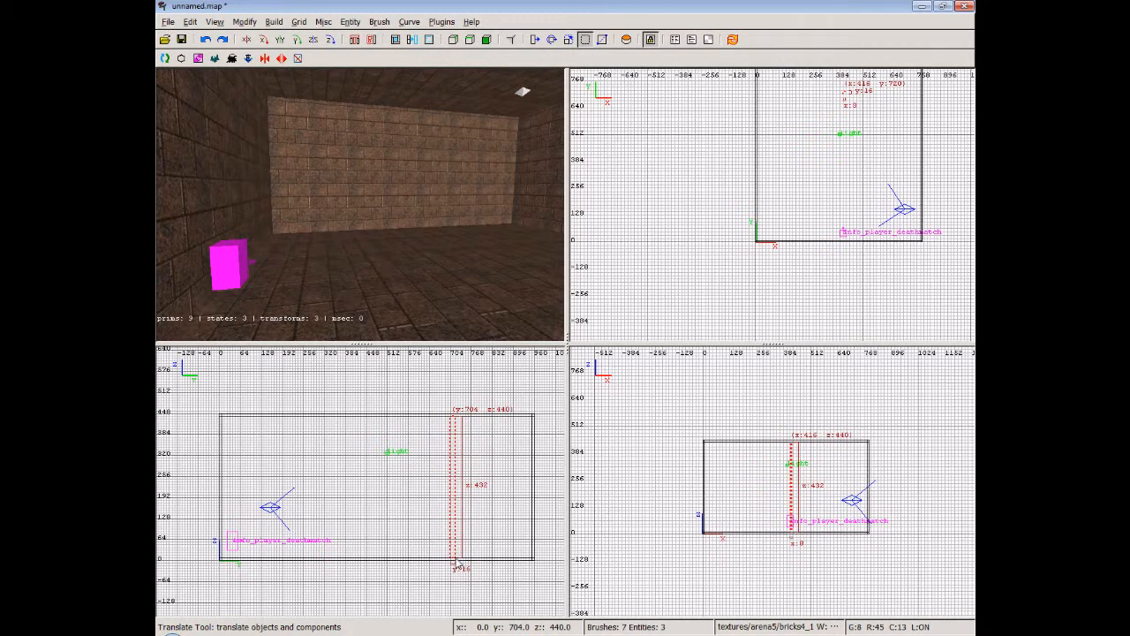
{"action": "right_click", "coordinate": [477, 198]}
{"action": "key", "text": "Left"}
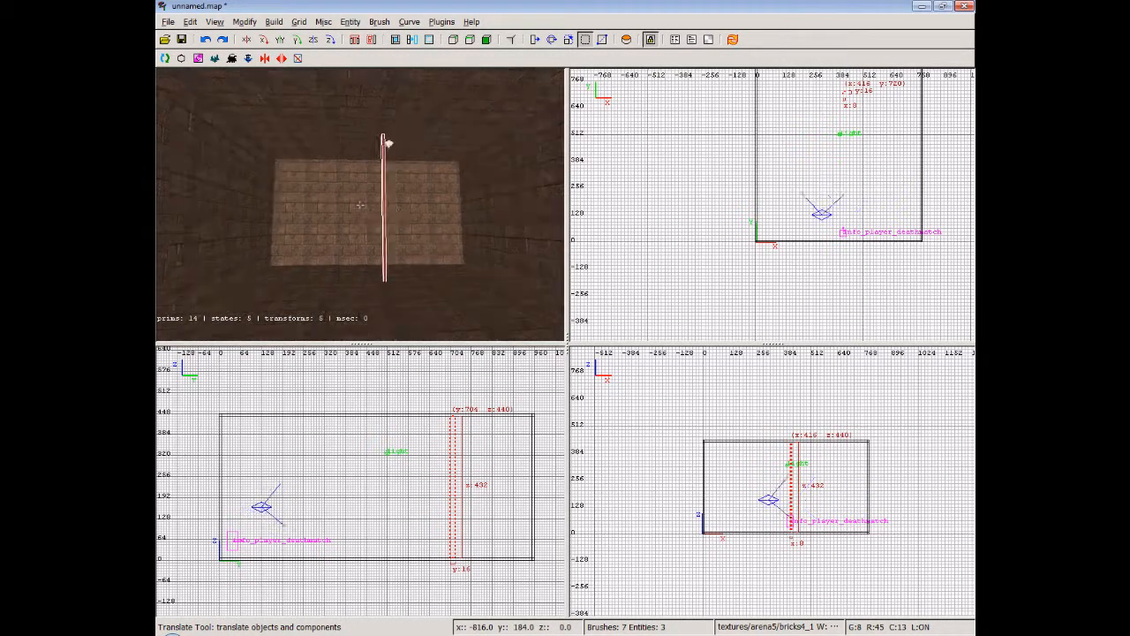
{"action": "key", "text": "Up"}
{"action": "right_click", "coordinate": [361, 205]}
{"action": "scroll", "coordinate": [821, 153], "scroll_direction": "up", "scroll_amount": 6}
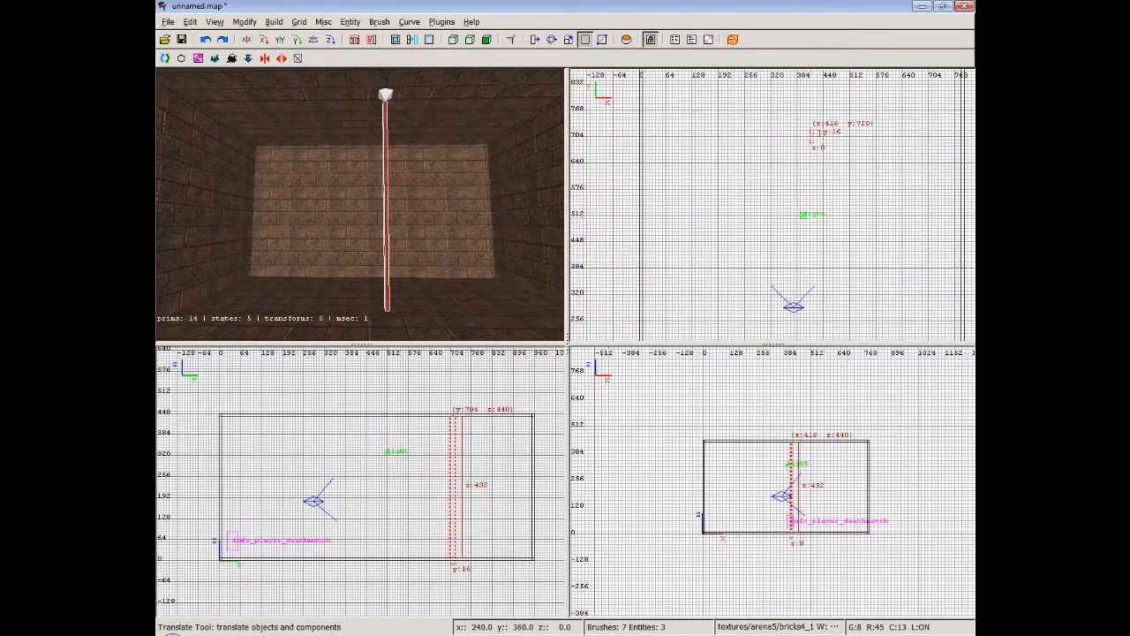
- Stretch the new brush along X to 776 units so it spans the room from side wall to side wall
{"action": "left_click_drag", "start_coordinate": [811, 110], "coordinate": [697, 115]}
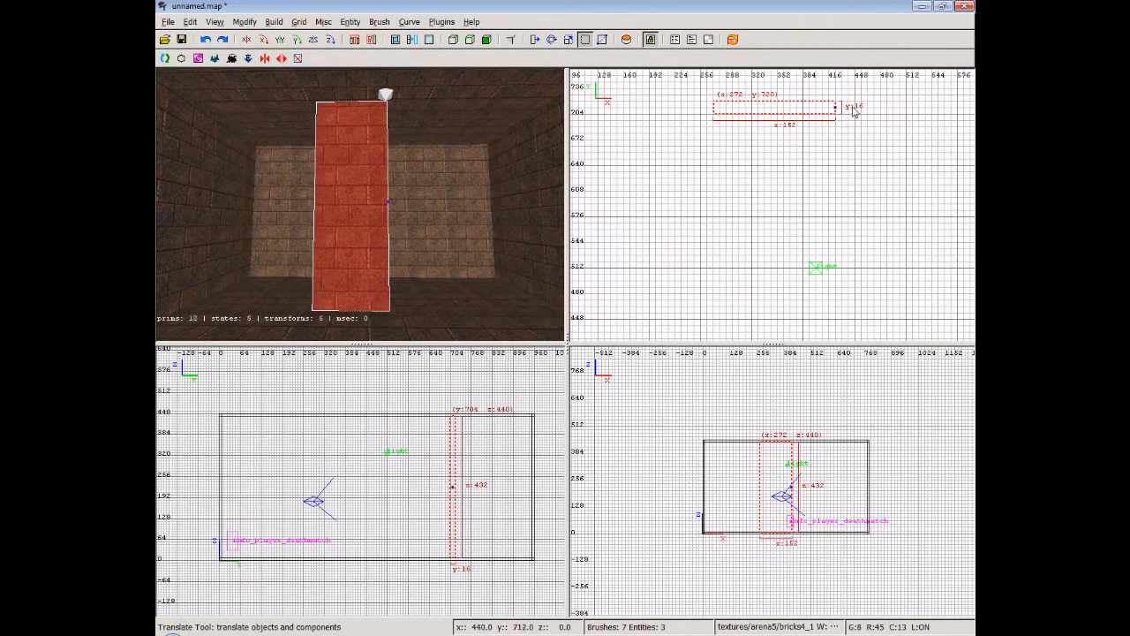
{"action": "scroll", "coordinate": [794, 177], "scroll_direction": "down", "scroll_amount": 3}
{"action": "left_click_drag", "start_coordinate": [740, 182], "coordinate": [640, 182]}
{"action": "right_click_drag", "start_coordinate": [889, 178], "coordinate": [846, 182]}
{"action": "left_click_drag", "start_coordinate": [786, 184], "coordinate": [897, 199]}
{"action": "scroll", "coordinate": [768, 205], "scroll_direction": "down", "scroll_amount": 3}
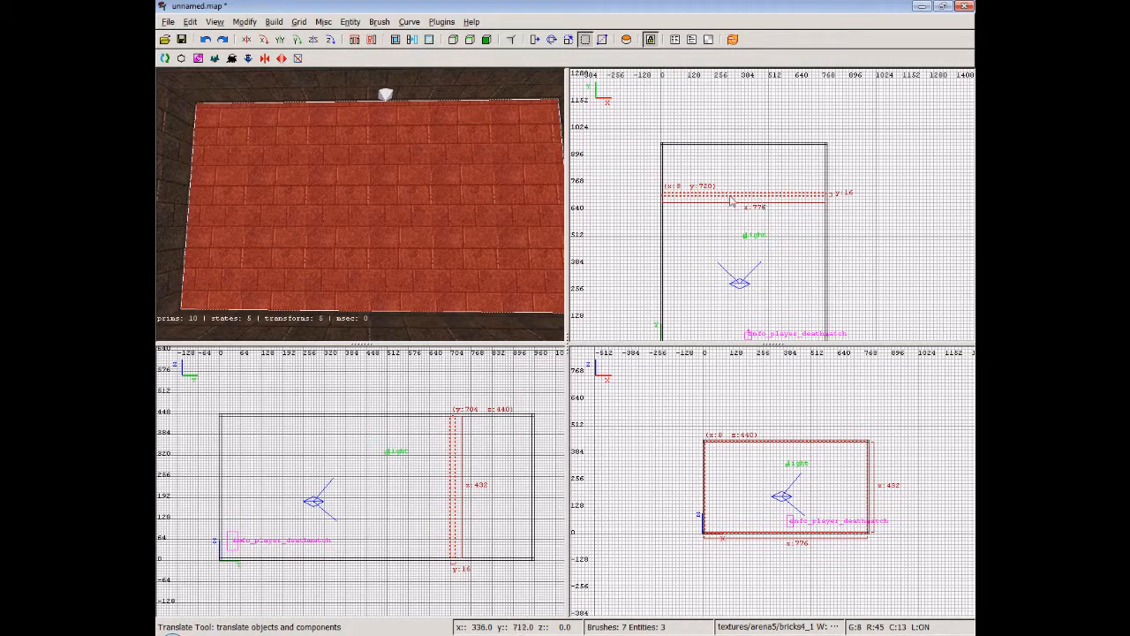
- Deselect the dividing wall and examine it from both sides of the room
{"action": "right_click", "coordinate": [539, 238]}
{"action": "key", "text": "Up"}
{"action": "key", "text": "Down"}
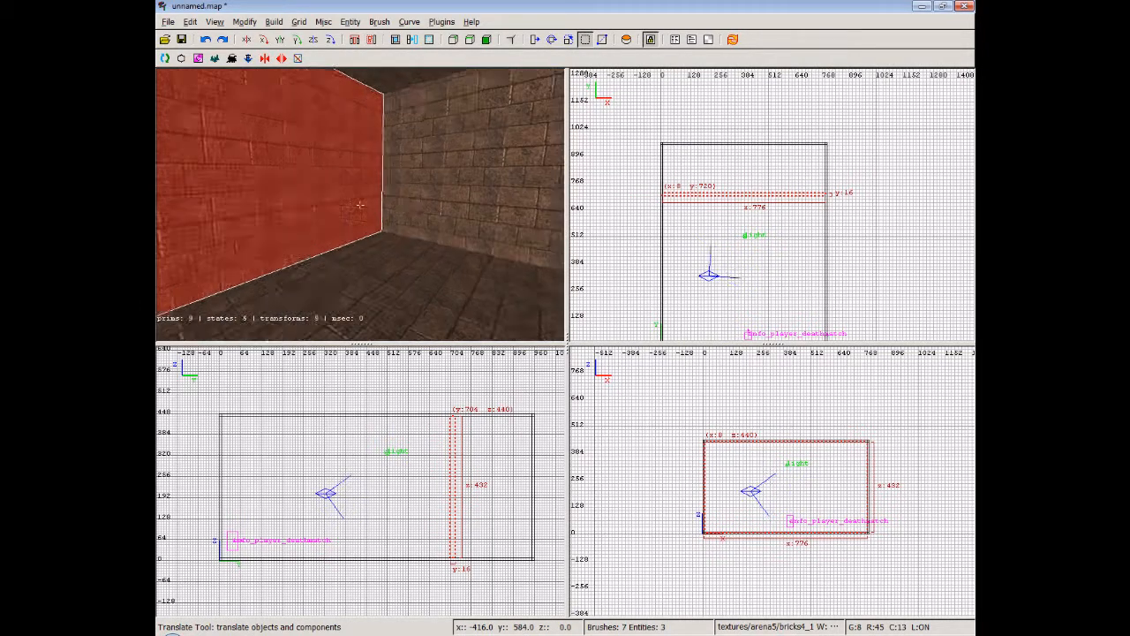
{"action": "key", "text": "Escape"}
{"action": "key", "text": "Down"}
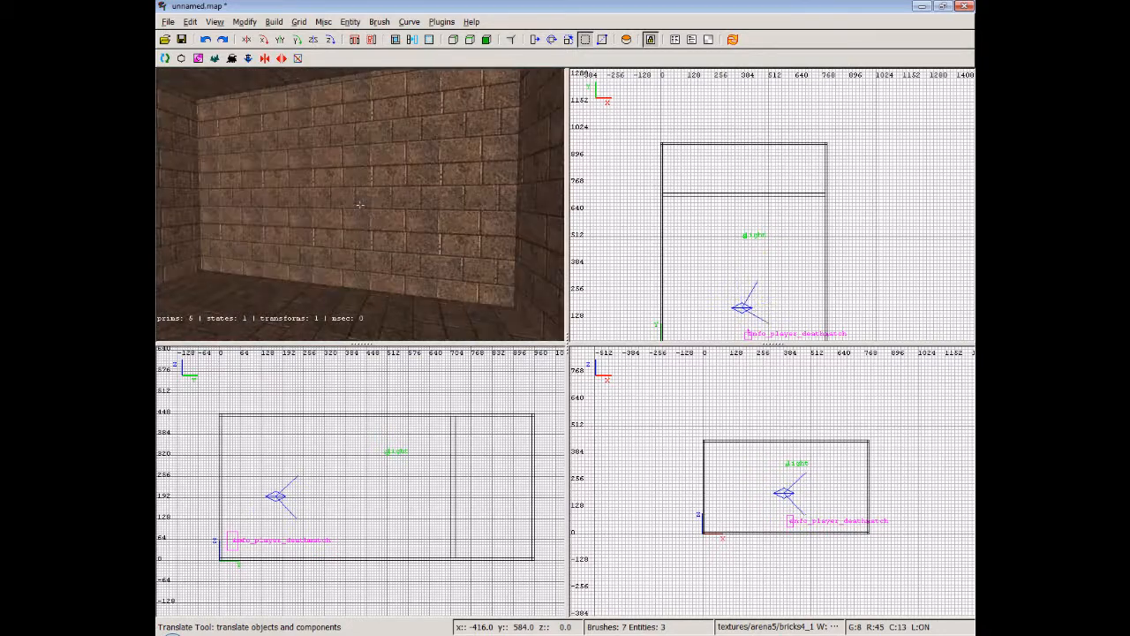
{"action": "key", "text": "Up"}
{"action": "key", "text": "Up"}
{"action": "key", "text": "Down"}
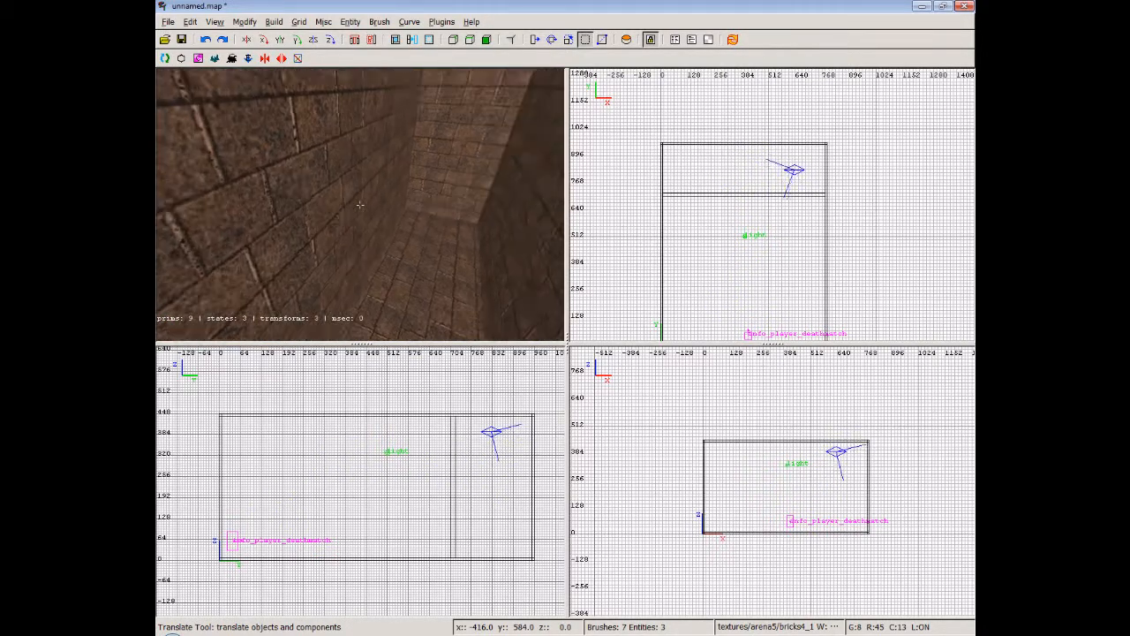
{"action": "key", "text": "Up"}
{"action": "key", "text": "Down"}
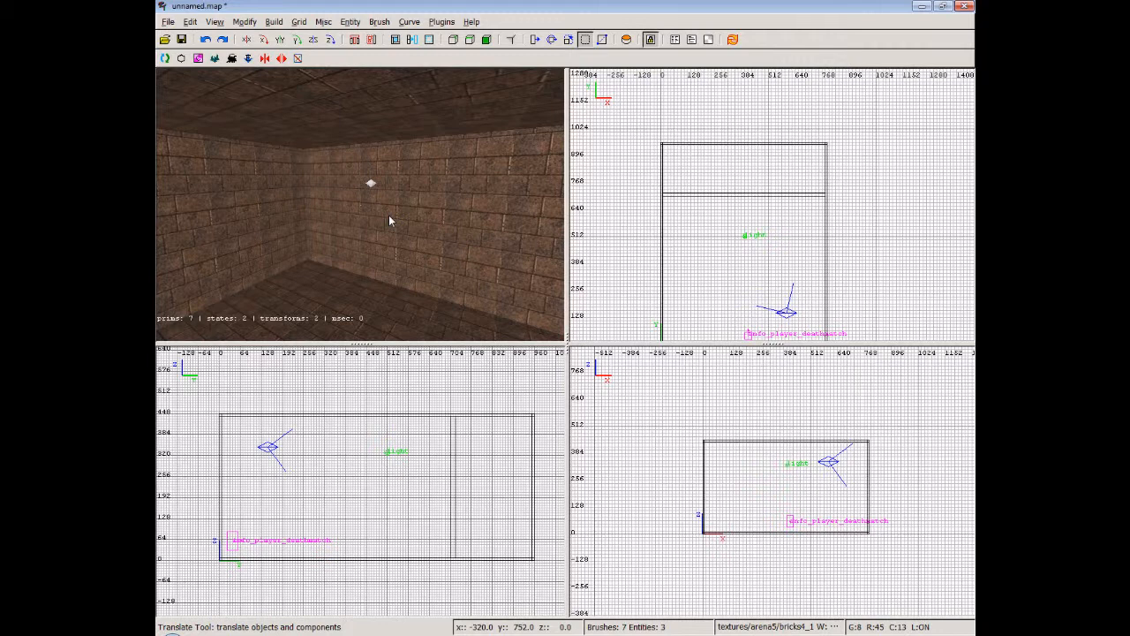
- Move the dividing wall along Y to span about 552 to 568, near the light, and deselect it
{"action": "left_click", "coordinate": [422, 215], "text": "shift"}
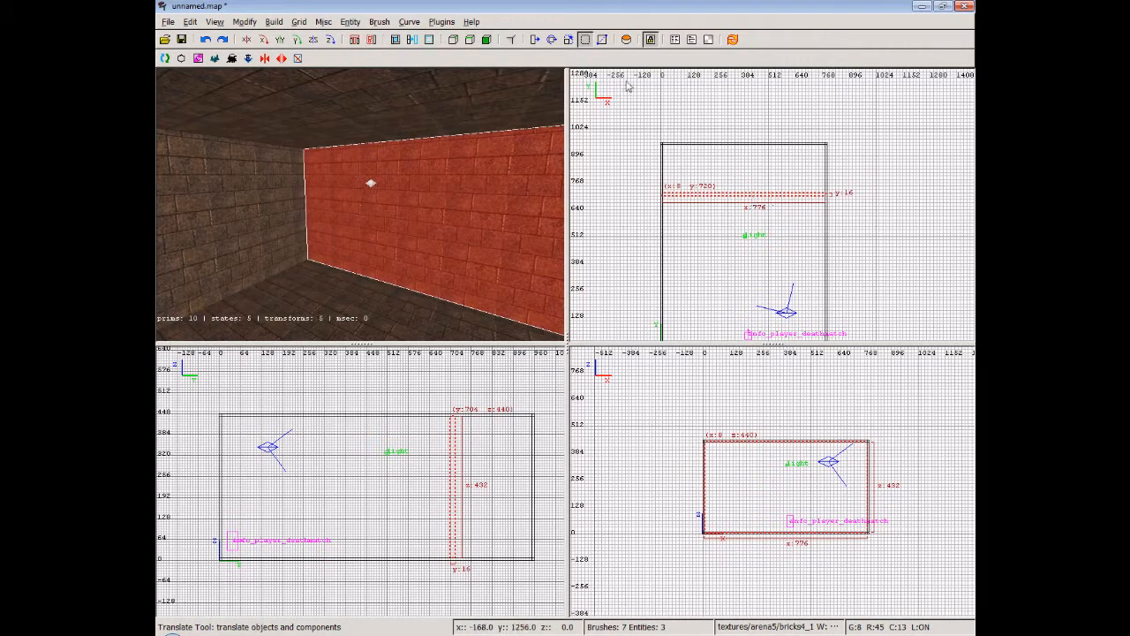
{"action": "left_click", "coordinate": [535, 39]}
{"action": "left_click_drag", "start_coordinate": [745, 166], "coordinate": [744, 197]}
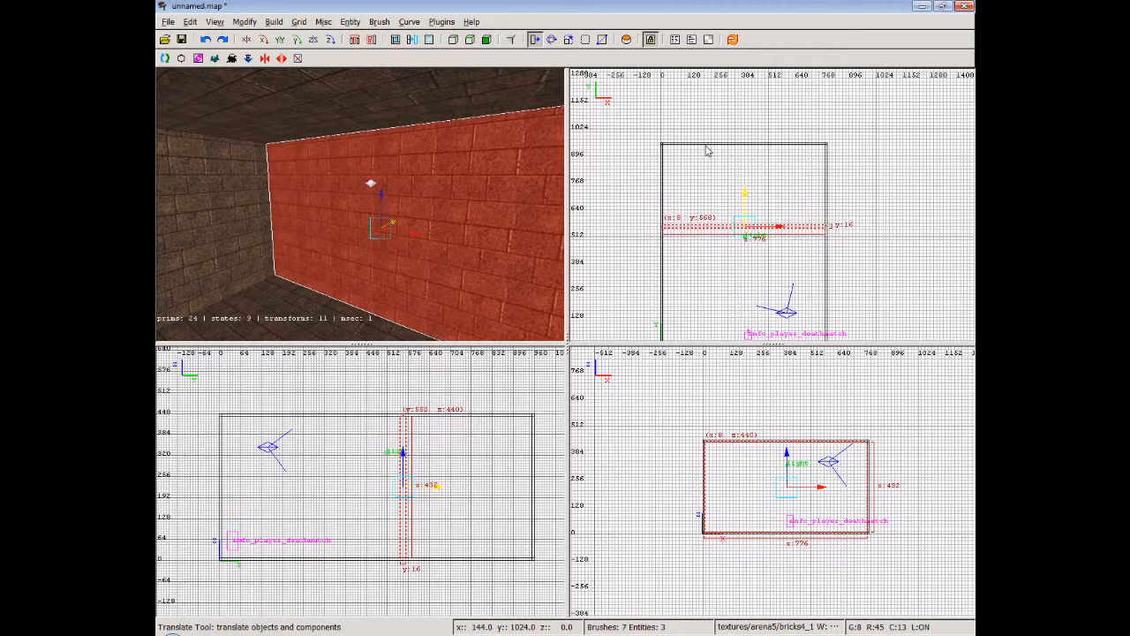
{"action": "left_click", "coordinate": [585, 42]}
{"action": "key", "text": "Escape"}
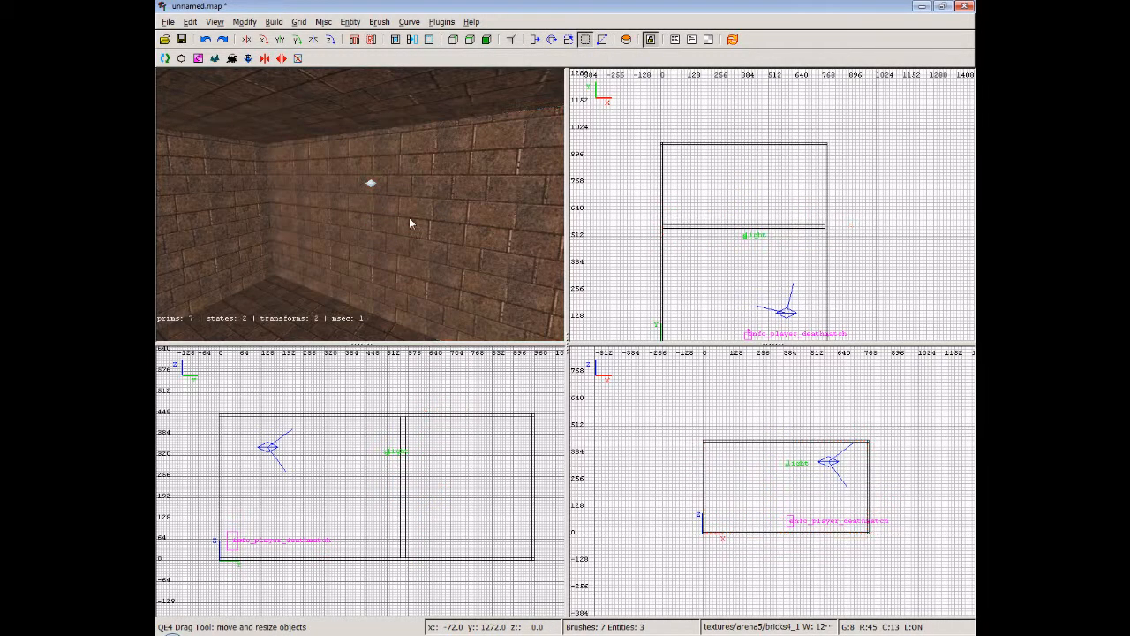
- Apply the redgrid texture from the arena7 set to the dividing wall
{"action": "right_click", "coordinate": [411, 223]}
{"action": "scroll", "coordinate": [361, 205], "scroll_direction": "up", "scroll_amount": 1}
{"action": "key", "text": "Left"}
{"action": "key", "text": "Down"}
{"action": "right_click", "coordinate": [405, 220]}
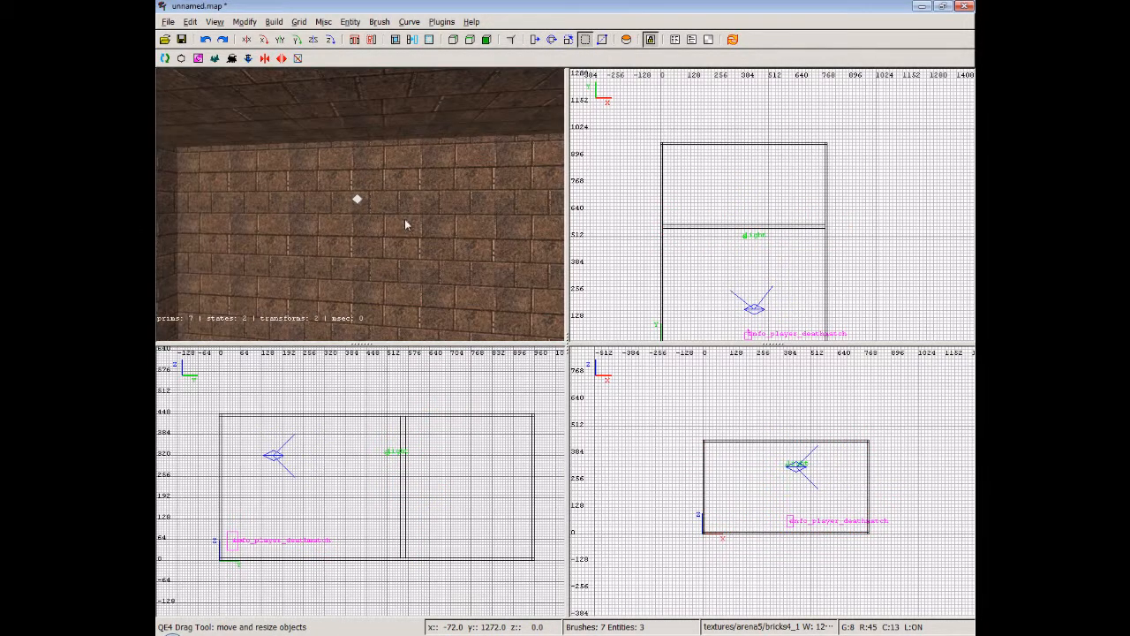
{"action": "left_click", "coordinate": [408, 254], "text": "shift"}
{"action": "key", "text": "t"}
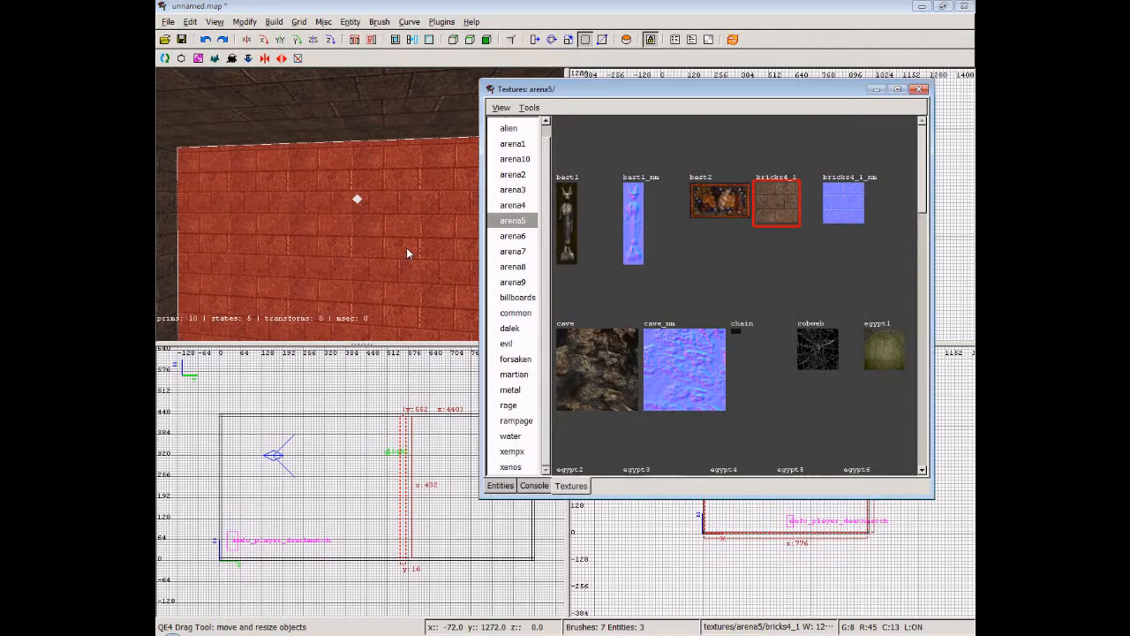
{"action": "scroll", "coordinate": [764, 299], "scroll_direction": "down", "scroll_amount": 10}
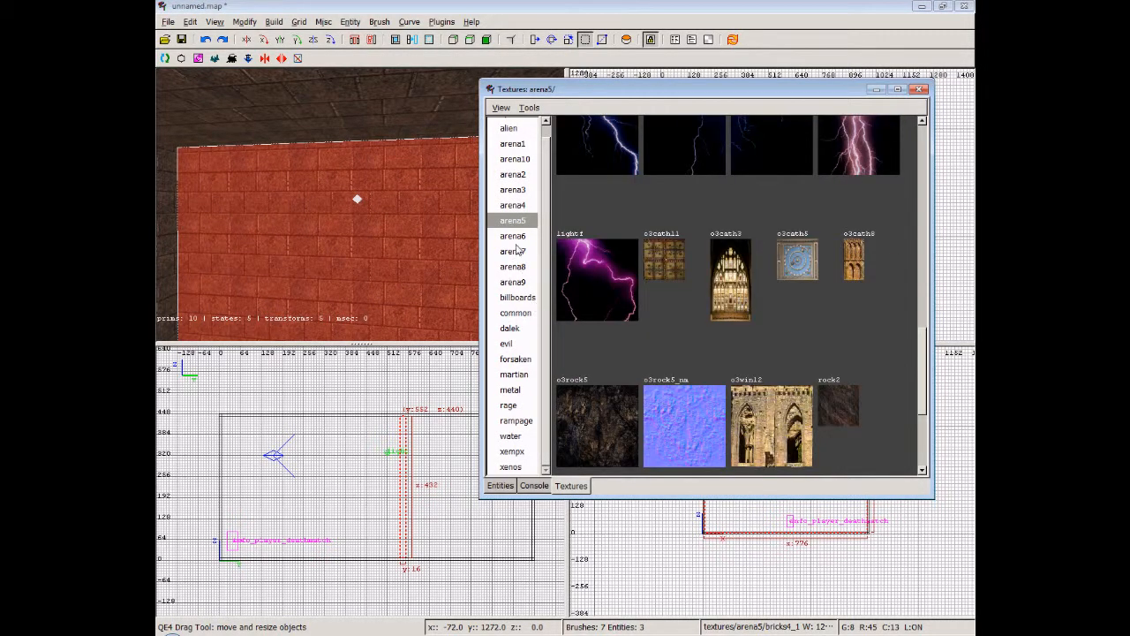
{"action": "left_click", "coordinate": [520, 242]}
{"action": "left_click_drag", "start_coordinate": [922, 177], "coordinate": [922, 439]}
{"action": "left_click", "coordinate": [516, 251]}
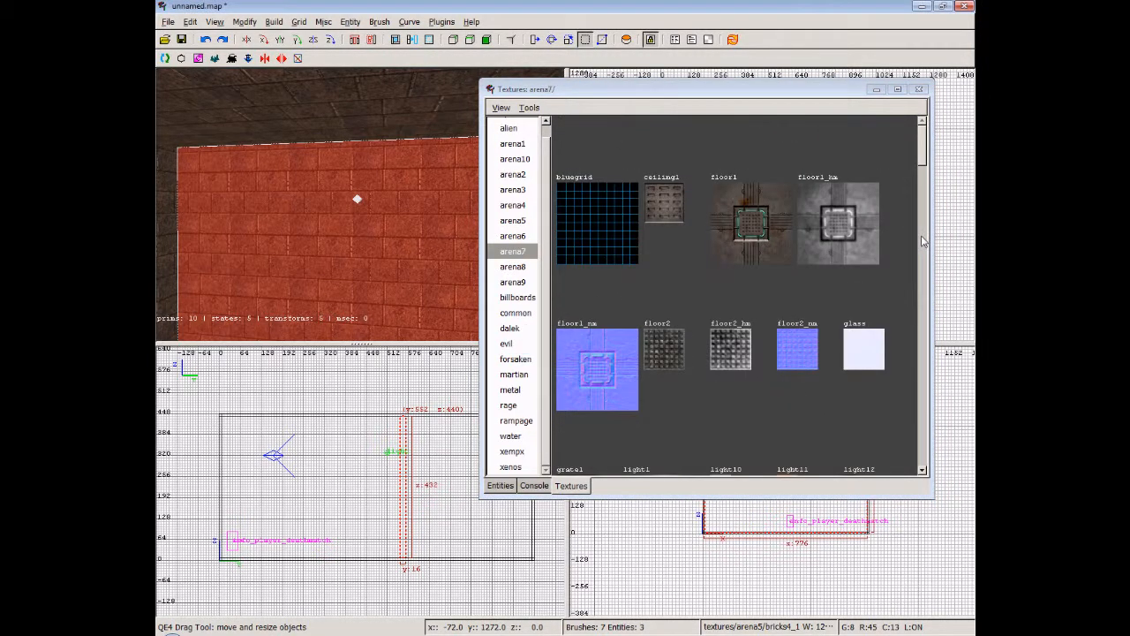
{"action": "left_click_drag", "start_coordinate": [927, 155], "coordinate": [944, 229]}
{"action": "left_click", "coordinate": [801, 307]}
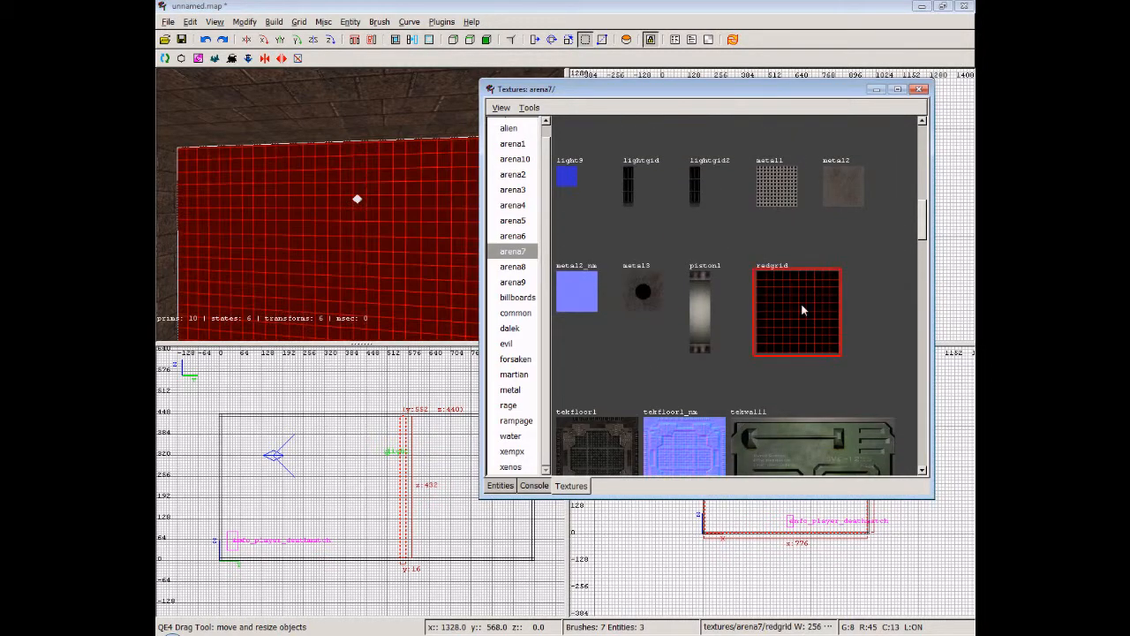
- Deselect the dividing wall and close the texture browser
{"action": "right_click", "coordinate": [363, 201]}
{"action": "key", "text": "Escape"}
{"action": "key", "text": "Up"}
{"action": "key", "text": "Down"}
{"action": "right_click", "coordinate": [359, 205]}
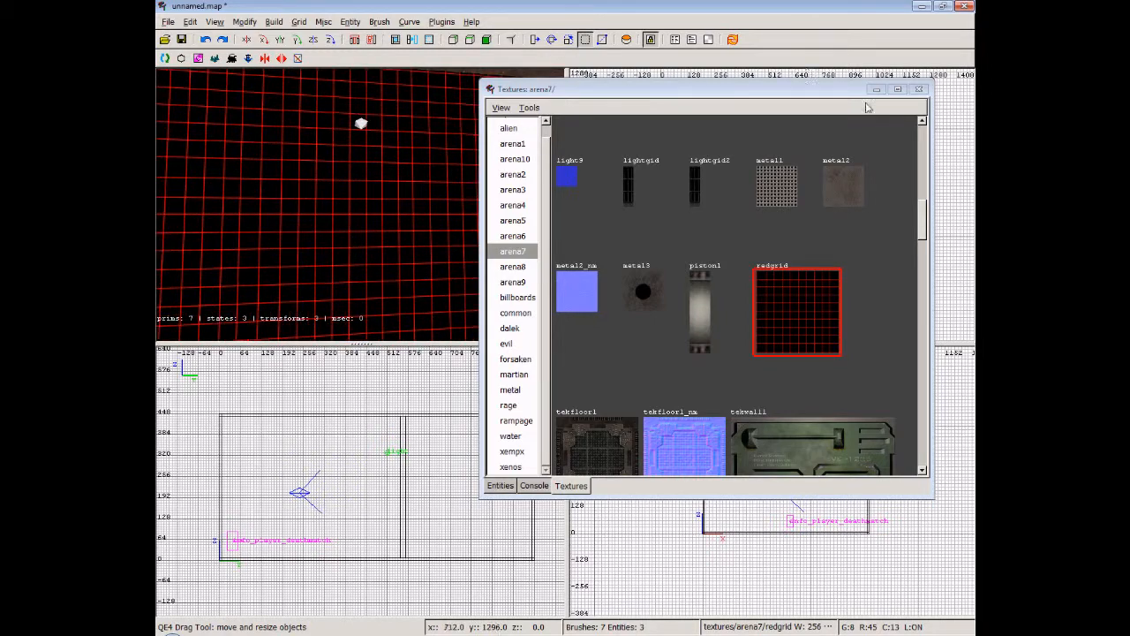
{"action": "left_click", "coordinate": [923, 90]}
- Examine the grid-textured dividing wall from both halves of the room
{"action": "key", "text": "Down"}
{"action": "key", "text": "Right"}
{"action": "key", "text": "Up"}
{"action": "key", "text": "Right"}
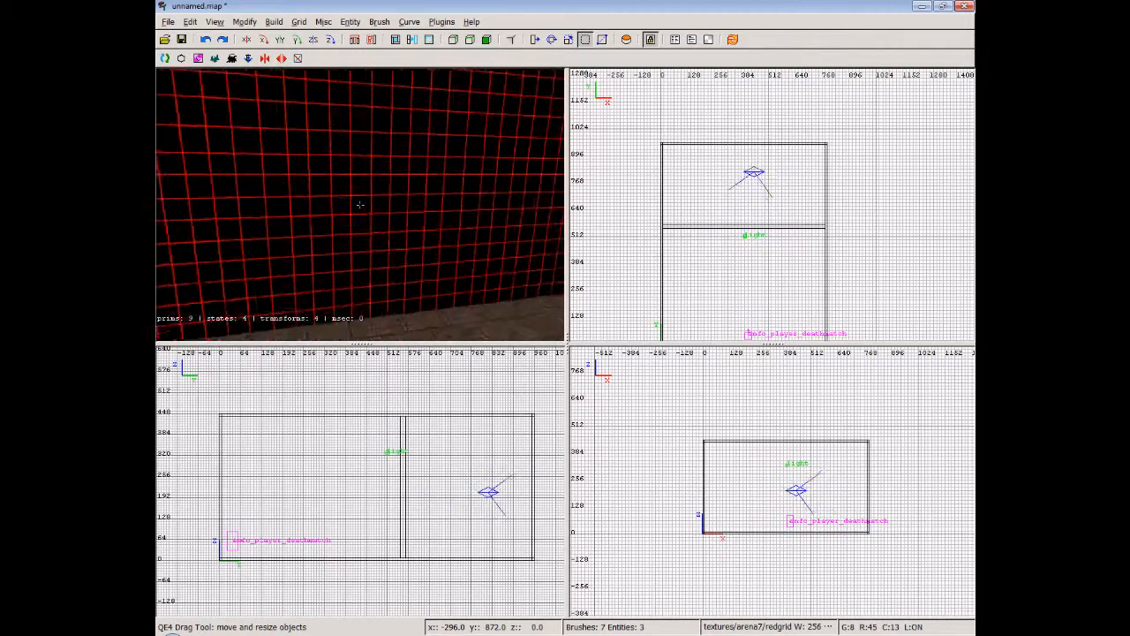
{"action": "key", "text": "Down"}
{"action": "key", "text": "Left"}
{"action": "key", "text": "Up"}
{"action": "key", "text": "Left"}
{"action": "key", "text": "Down"}
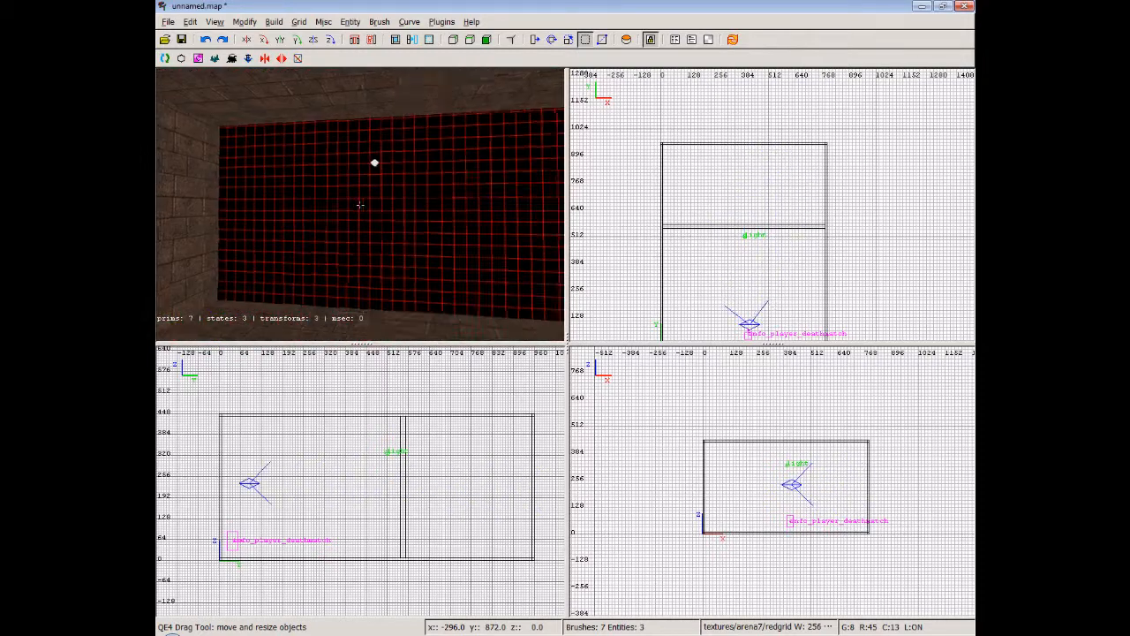
{"action": "key", "text": "Up"}
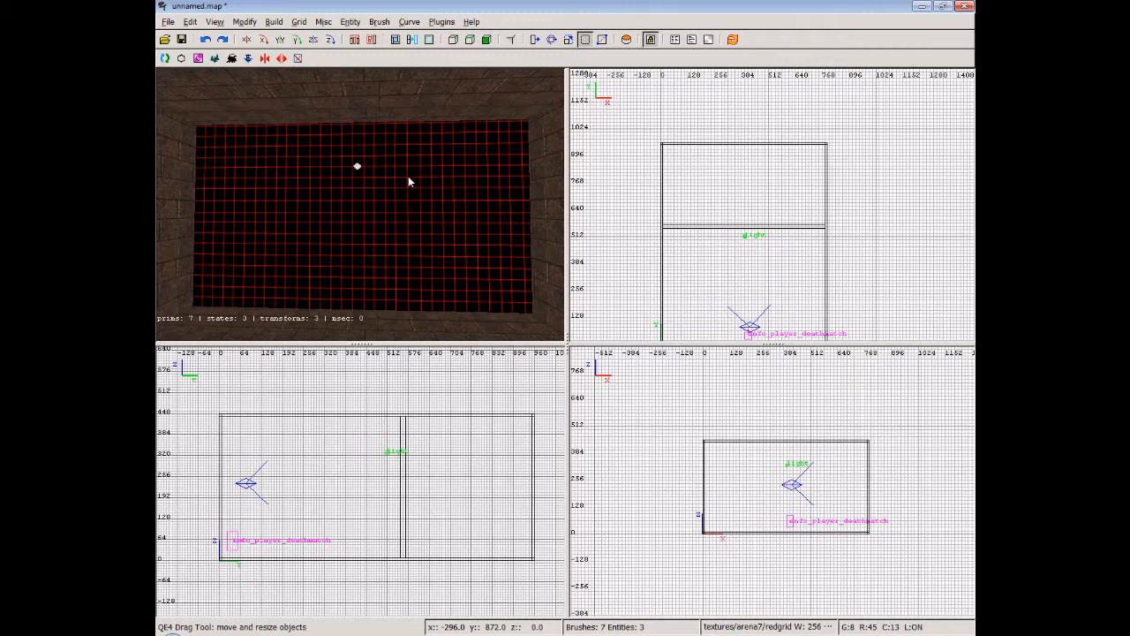
- Enable the trans33 surface flag on the dividing wall and close the surface settings
{"action": "left_click", "coordinate": [394, 221], "text": "shift"}
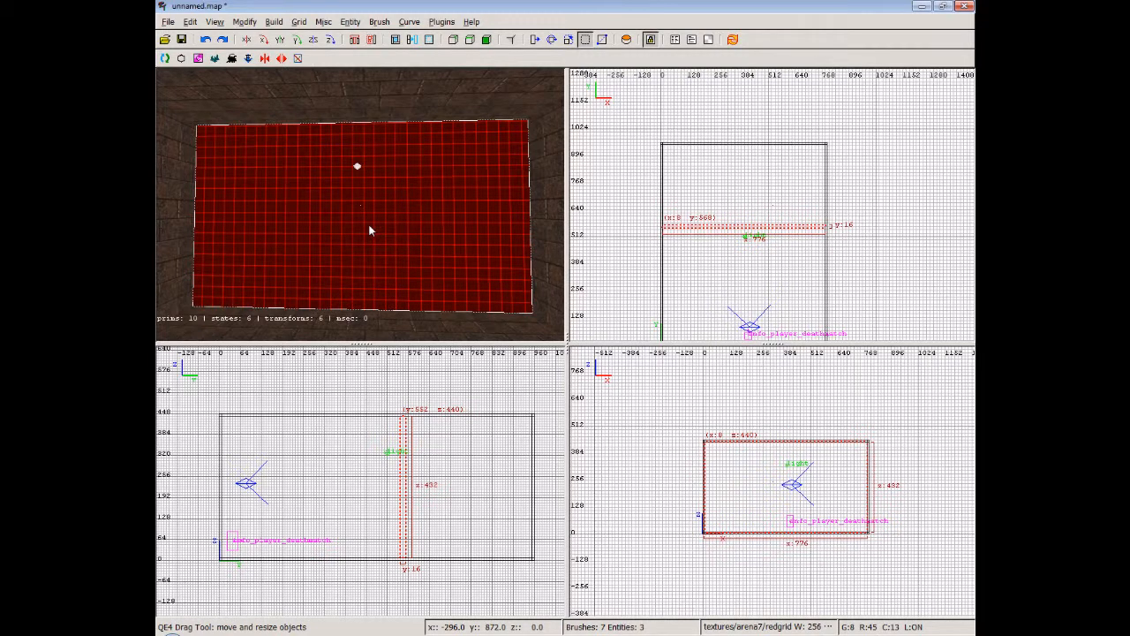
{"action": "key", "text": "s"}
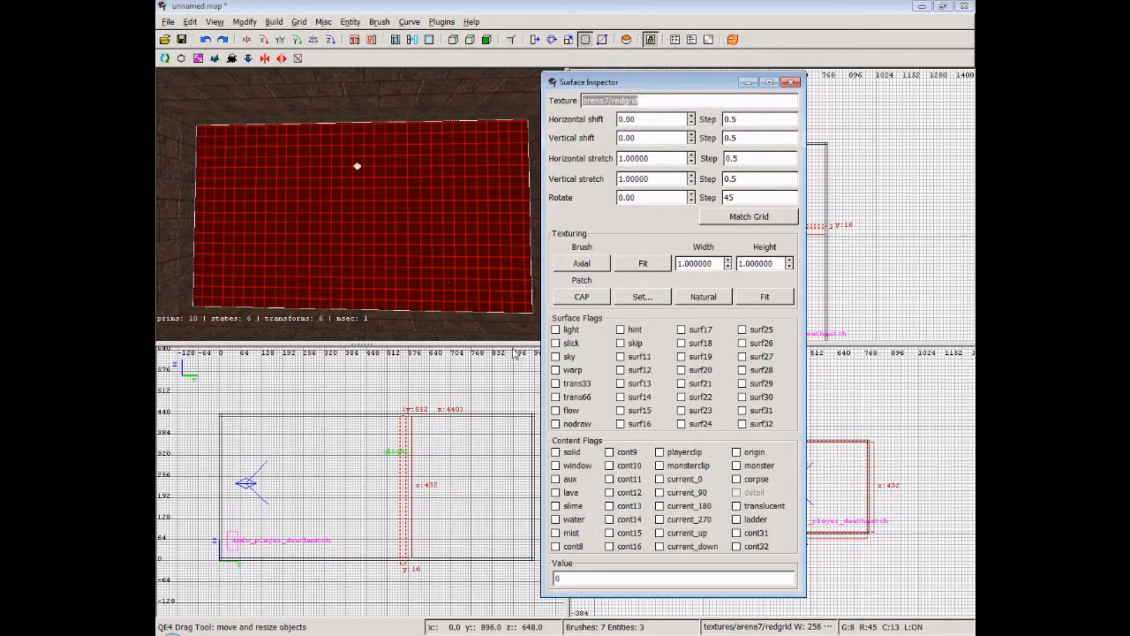
{"action": "left_click", "coordinate": [556, 385]}
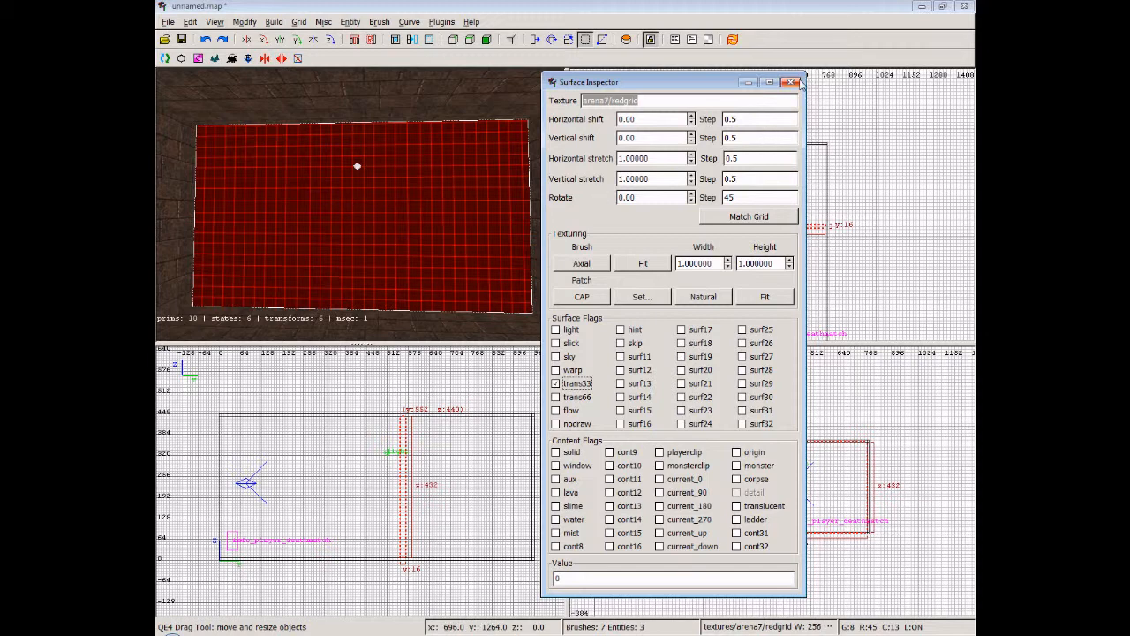
{"action": "left_click", "coordinate": [793, 83]}
- Thin the dividing wall to 8 units in Y by moving its light-facing side to Y 560
{"action": "scroll", "coordinate": [424, 475], "scroll_direction": "up", "scroll_amount": 4}
{"action": "scroll", "coordinate": [424, 475], "scroll_direction": "down", "scroll_amount": 3}
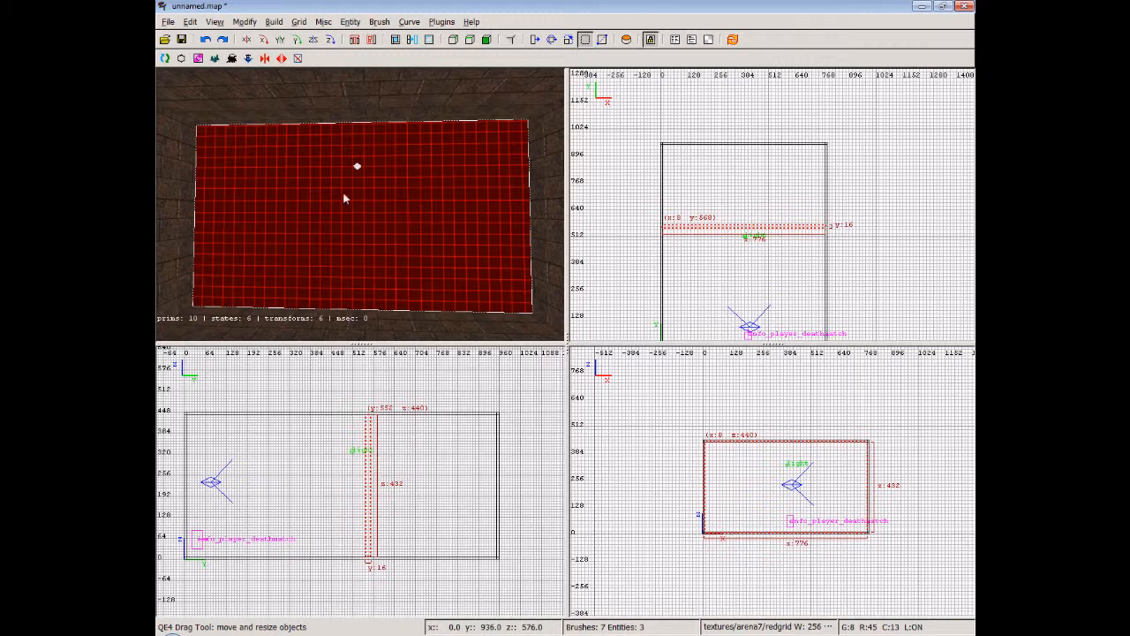
{"action": "scroll", "coordinate": [395, 407], "scroll_direction": "up", "scroll_amount": 2}
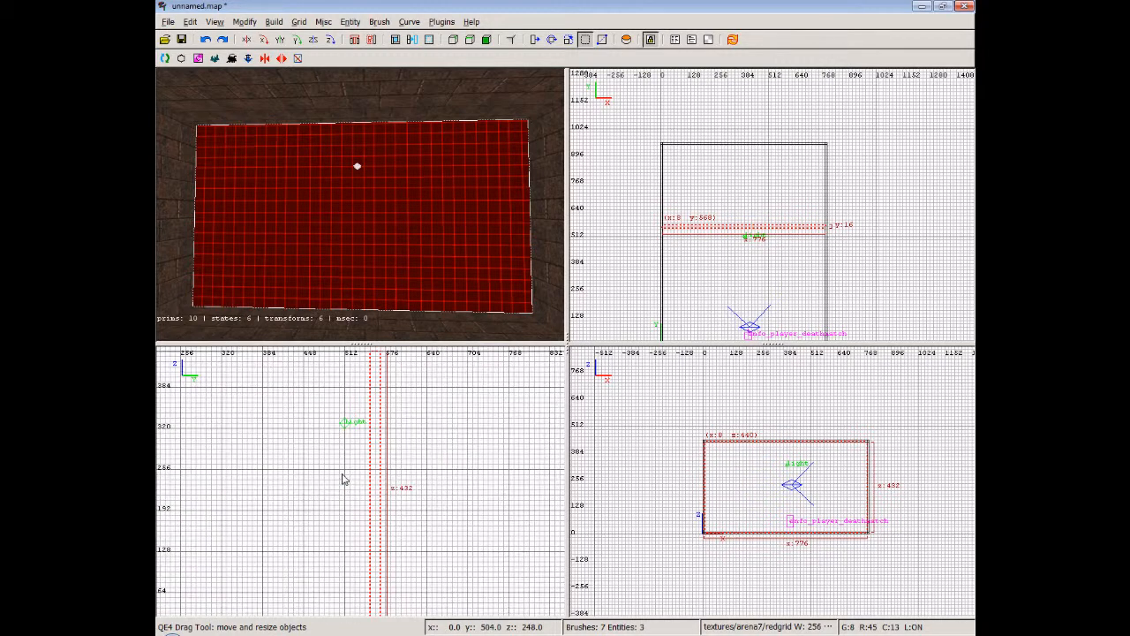
{"action": "left_click_drag", "start_coordinate": [352, 481], "coordinate": [359, 481]}
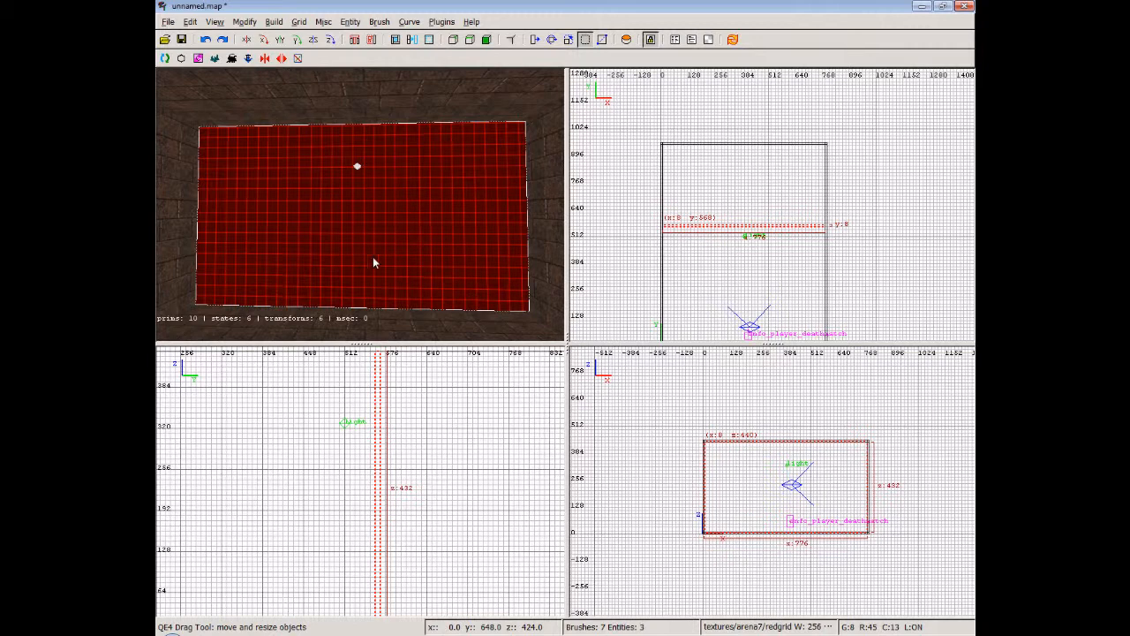
- Set the grid size to 1 unit for finer editing of the dividing wall
{"action": "right_click_drag", "start_coordinate": [375, 435], "coordinate": [420, 440]}
{"action": "scroll", "coordinate": [394, 440], "scroll_direction": "down", "scroll_amount": 2}
{"action": "scroll", "coordinate": [388, 475], "scroll_direction": "up", "scroll_amount": 2}
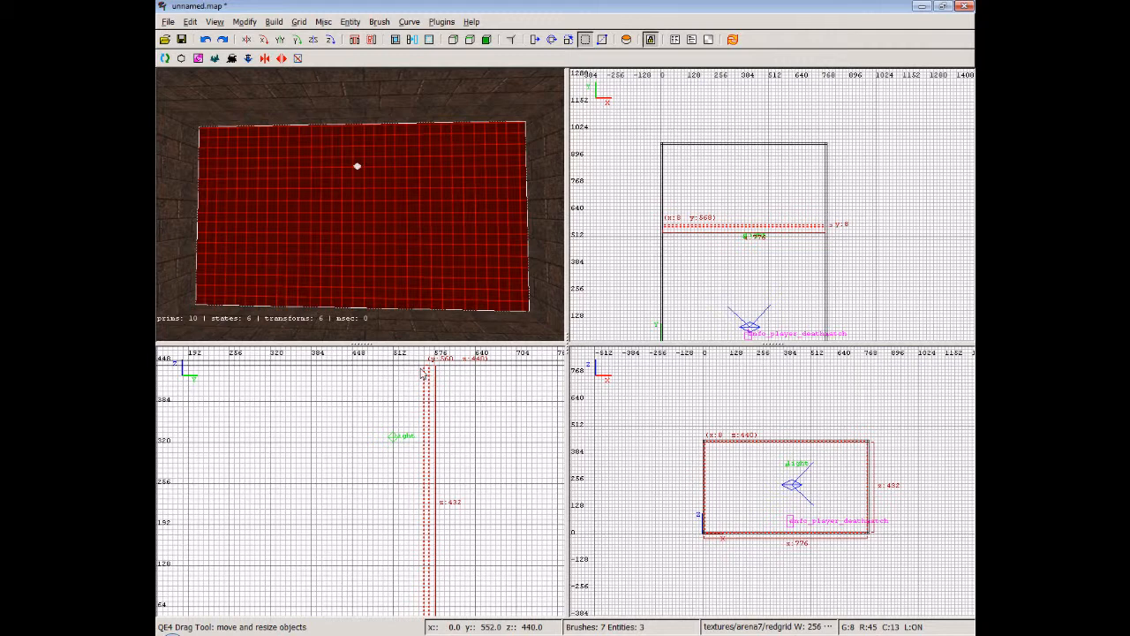
{"action": "scroll", "coordinate": [421, 371], "scroll_direction": "up", "scroll_amount": 3}
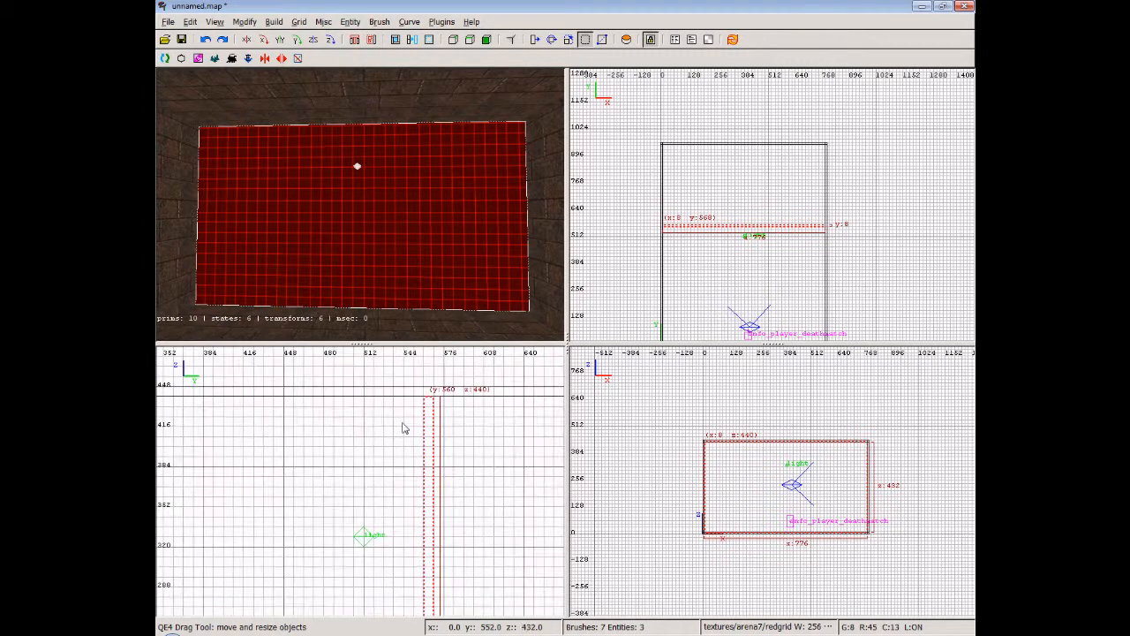
{"action": "scroll", "coordinate": [419, 414], "scroll_direction": "up", "scroll_amount": 2}
{"action": "right_click_drag", "start_coordinate": [445, 415], "coordinate": [423, 455]}
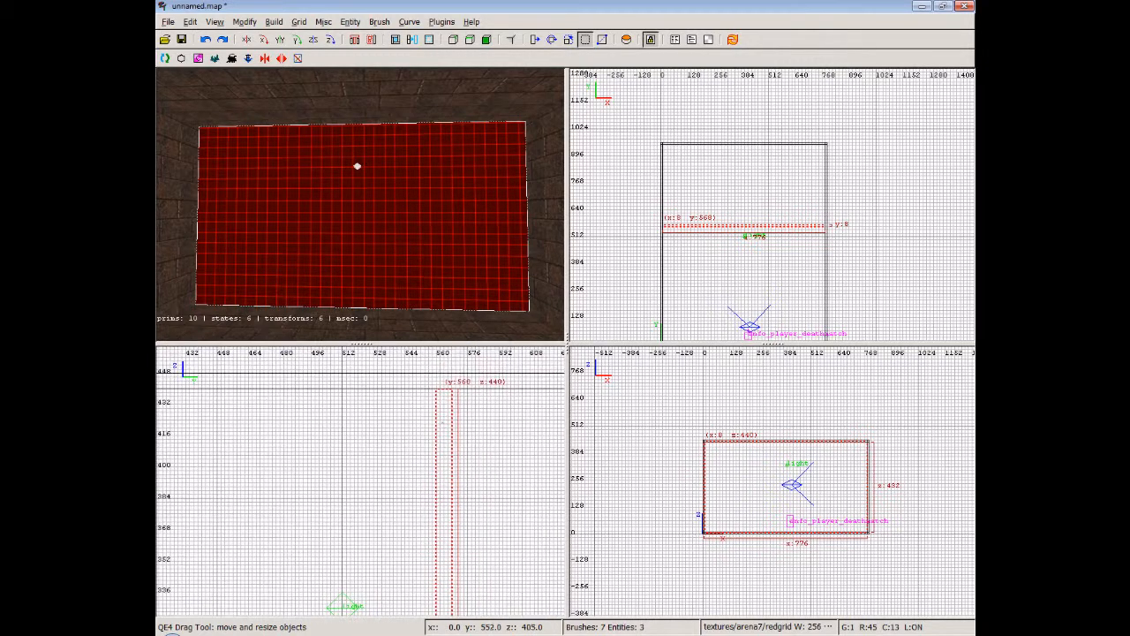
{"action": "left_click", "coordinate": [299, 22]}
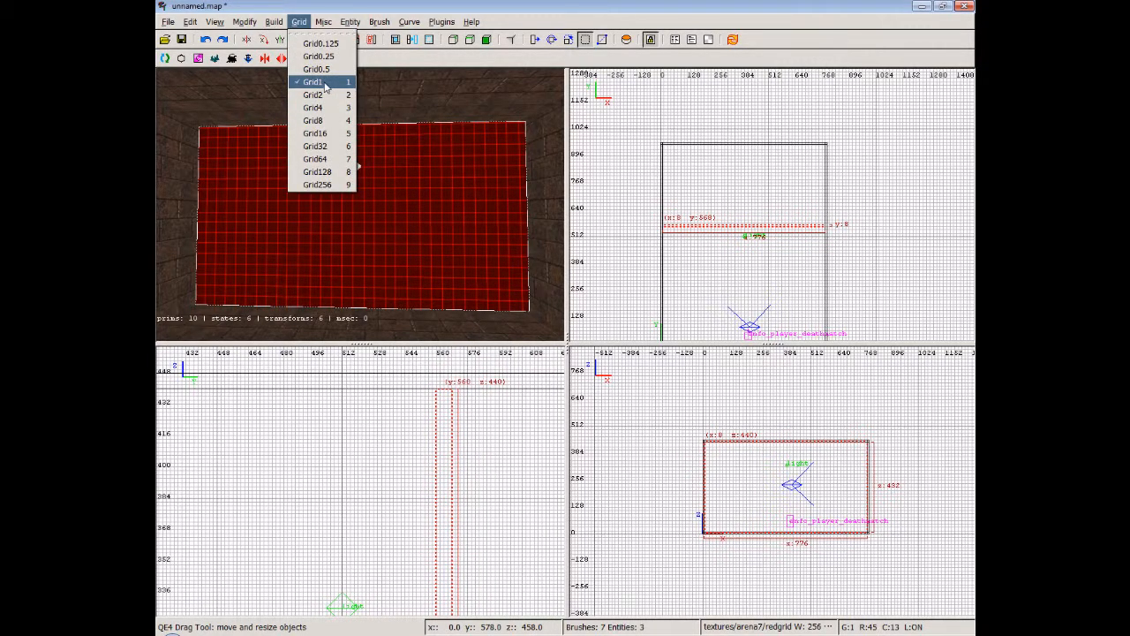
{"action": "left_click", "coordinate": [471, 417]}
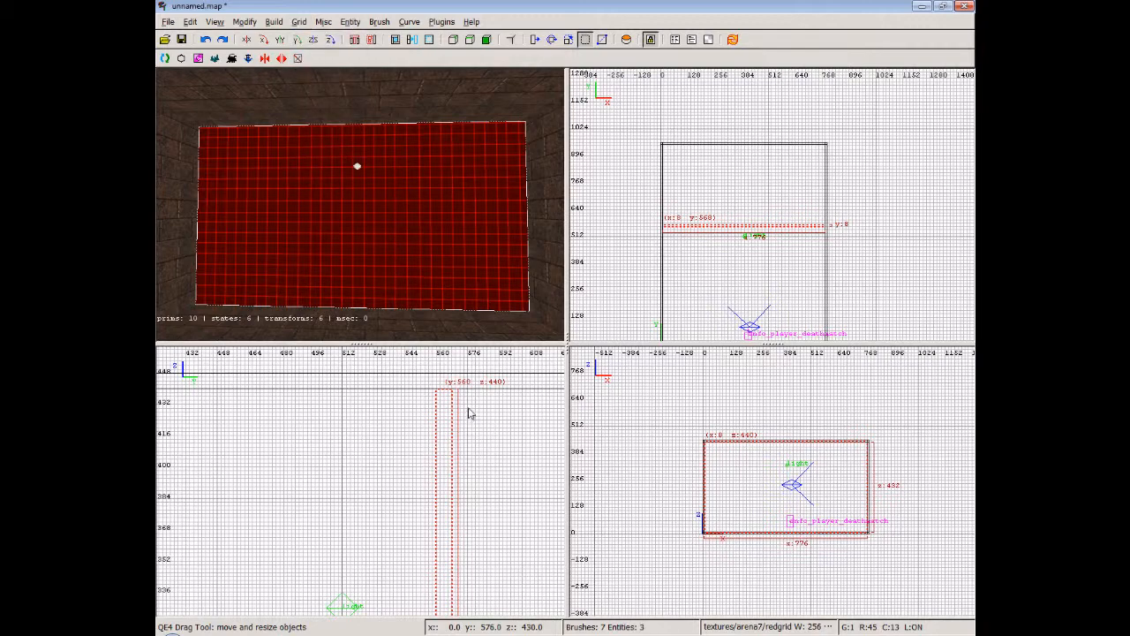
{"action": "scroll", "coordinate": [473, 417], "scroll_direction": "up", "scroll_amount": 2}
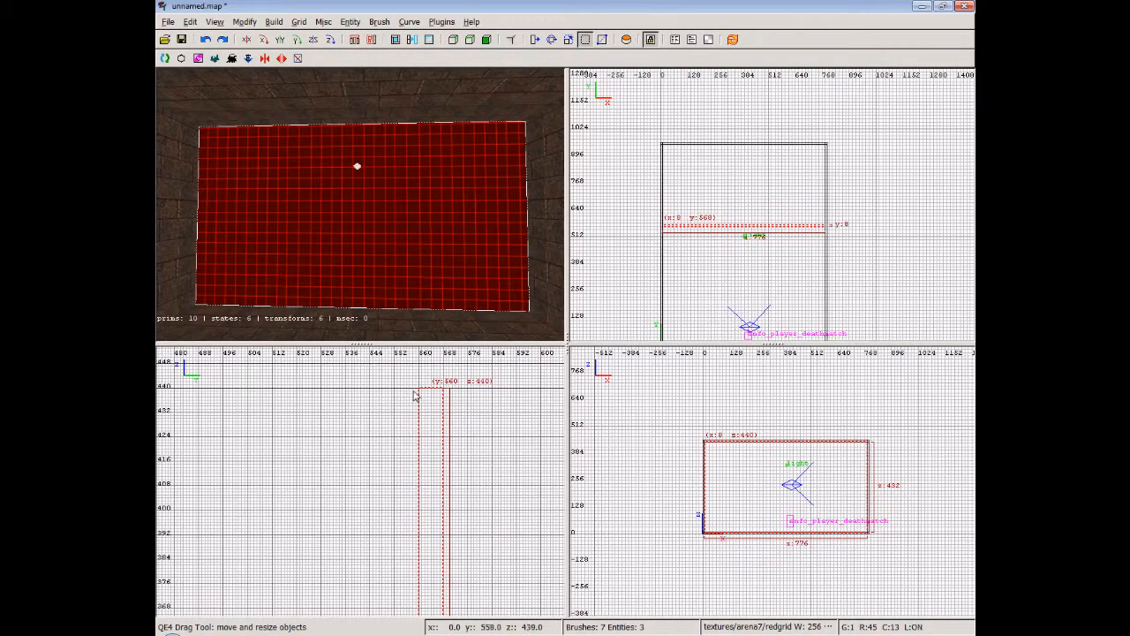
- Draw a new brush 2 units thick in Y and 10 units tall against the light-facing side of the dividing wall, starting at its upper edge
{"action": "scroll", "coordinate": [416, 396], "scroll_direction": "up", "scroll_amount": 2}
{"action": "scroll", "coordinate": [366, 467], "scroll_direction": "up", "scroll_amount": 1}
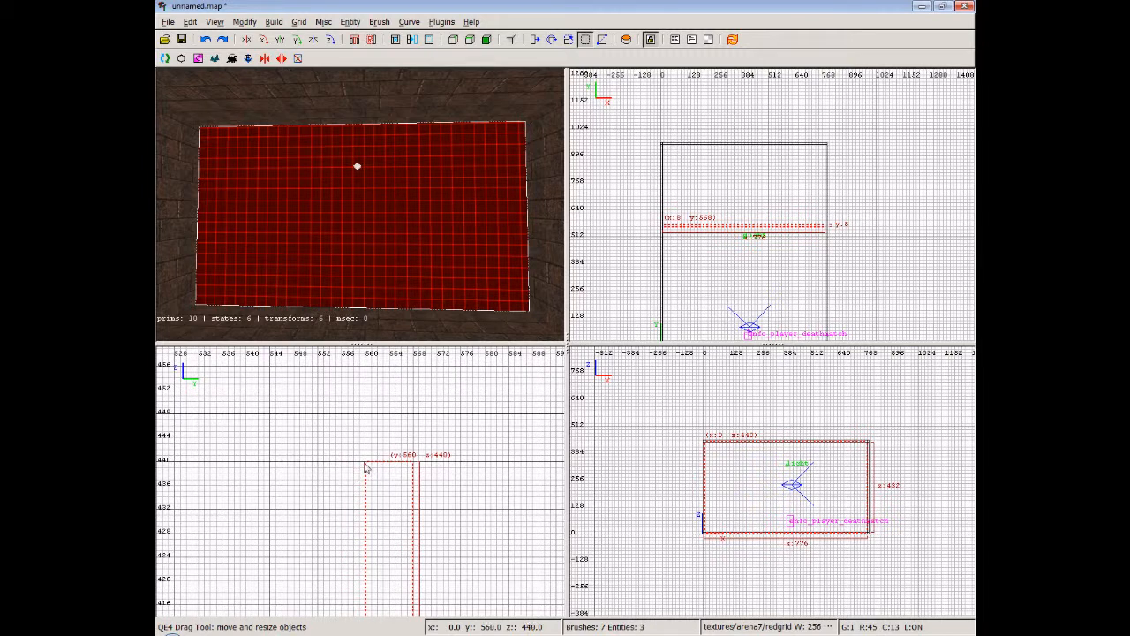
{"action": "key", "text": "Escape"}
{"action": "left_click_drag", "start_coordinate": [366, 462], "coordinate": [358, 525]}
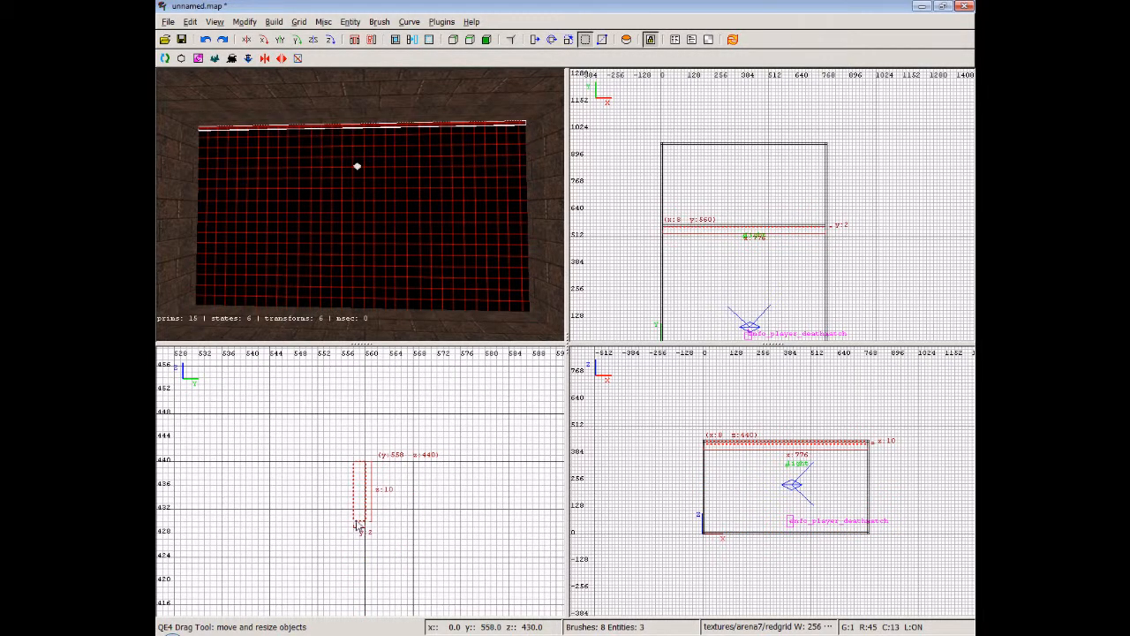
{"action": "right_click_drag", "start_coordinate": [446, 437], "coordinate": [459, 335]}
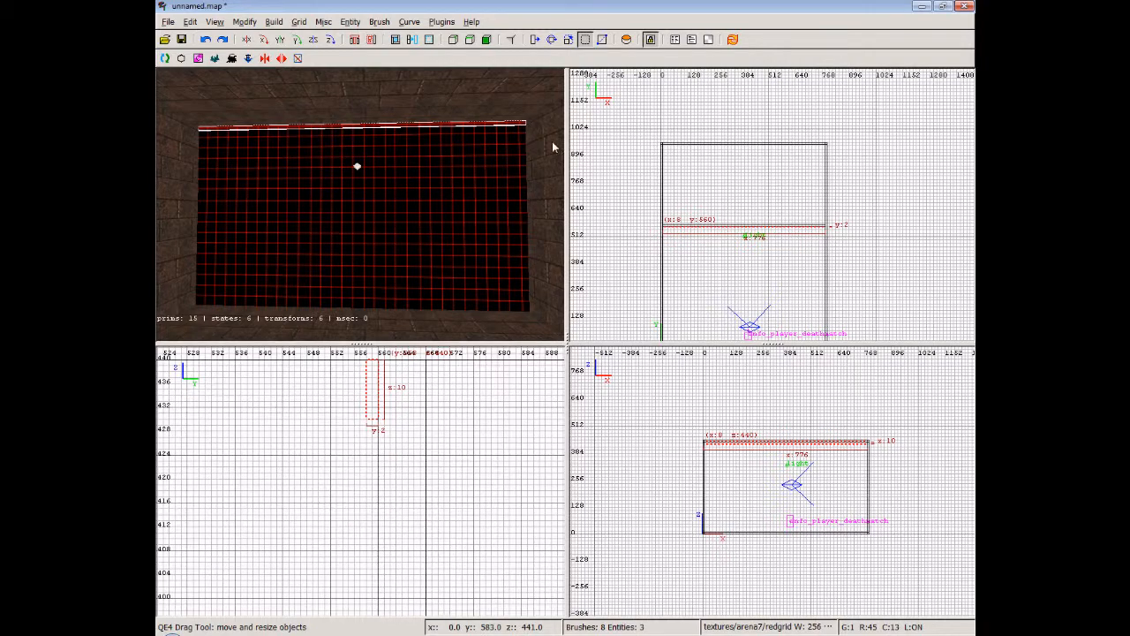
- Stretch the new thin brush's underside down to the floor, making it 431 units tall
{"action": "left_click_drag", "start_coordinate": [372, 448], "coordinate": [370, 568]}
{"action": "right_click_drag", "start_coordinate": [370, 568], "coordinate": [367, 416]}
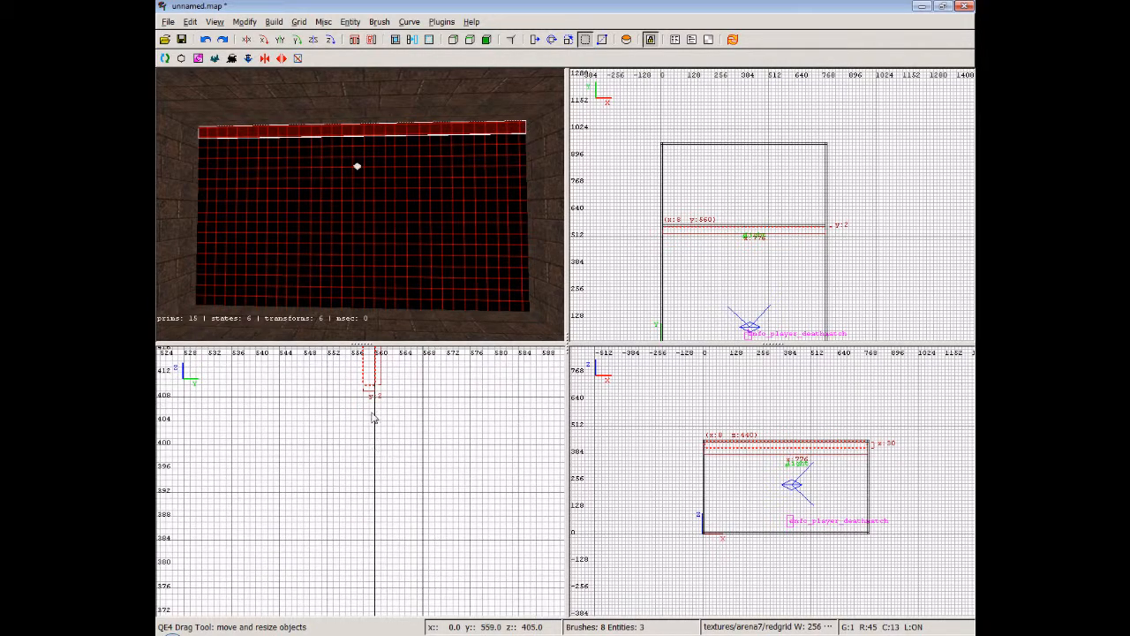
{"action": "left_click_drag", "start_coordinate": [373, 418], "coordinate": [368, 613]}
{"action": "scroll", "coordinate": [379, 606], "scroll_direction": "down", "scroll_amount": 3}
{"action": "left_click_drag", "start_coordinate": [374, 458], "coordinate": [377, 608]}
{"action": "right_click_drag", "start_coordinate": [377, 608], "coordinate": [361, 498]}
{"action": "left_click_drag", "start_coordinate": [366, 437], "coordinate": [376, 596]}
{"action": "scroll", "coordinate": [376, 596], "scroll_direction": "down", "scroll_amount": 3}
{"action": "right_click_drag", "start_coordinate": [364, 566], "coordinate": [356, 441]}
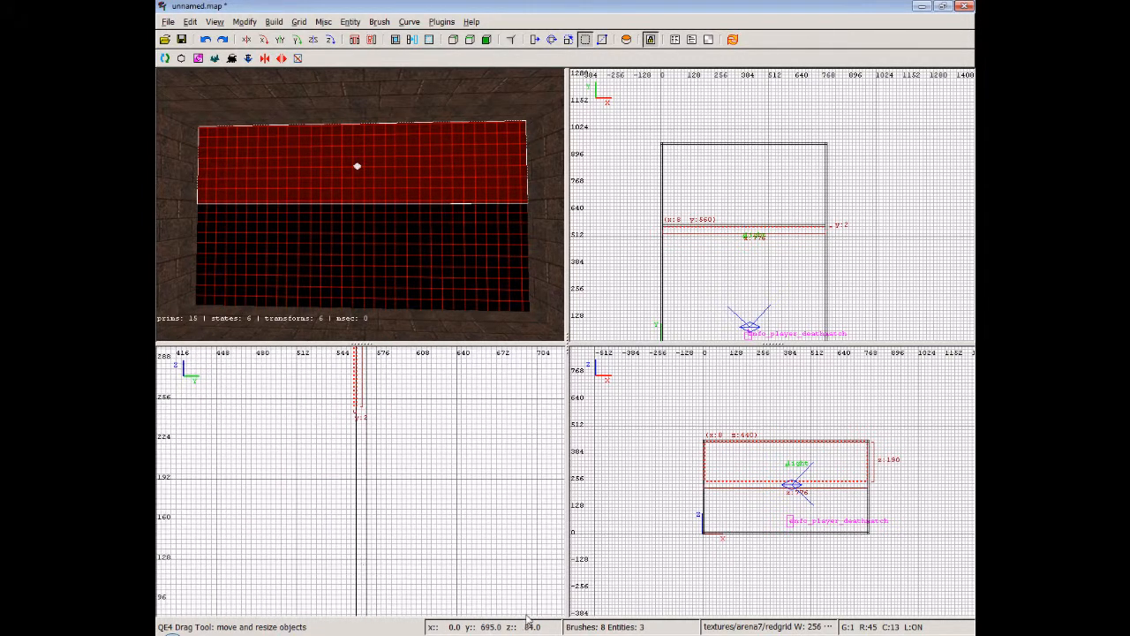
{"action": "left_click_drag", "start_coordinate": [804, 509], "coordinate": [801, 558]}
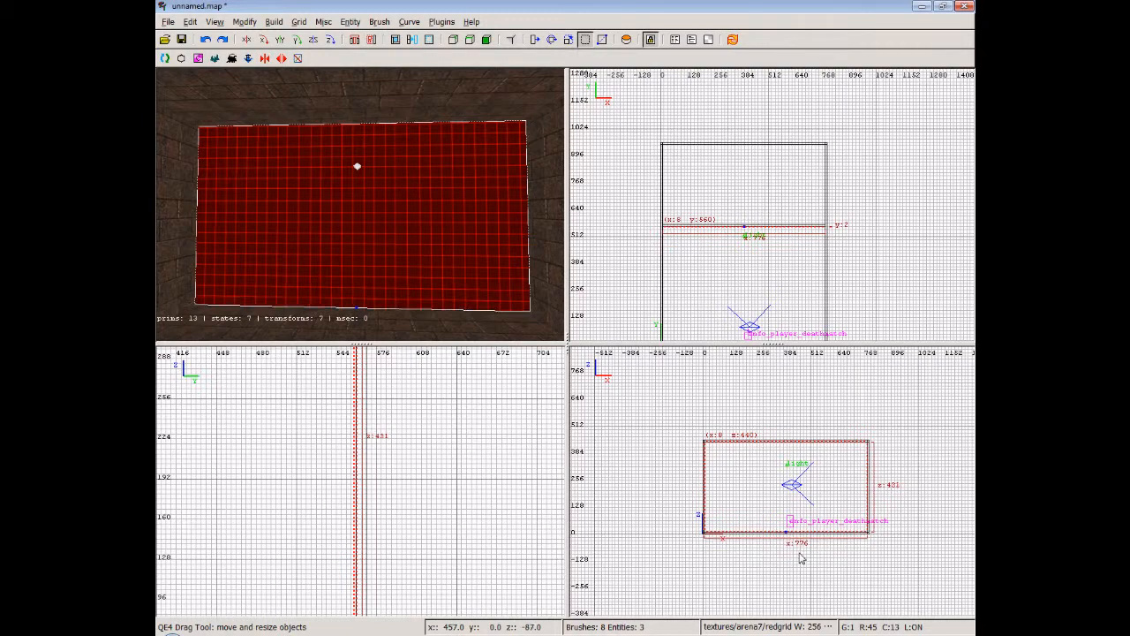
{"action": "scroll", "coordinate": [800, 558], "scroll_direction": "up", "scroll_amount": 3}
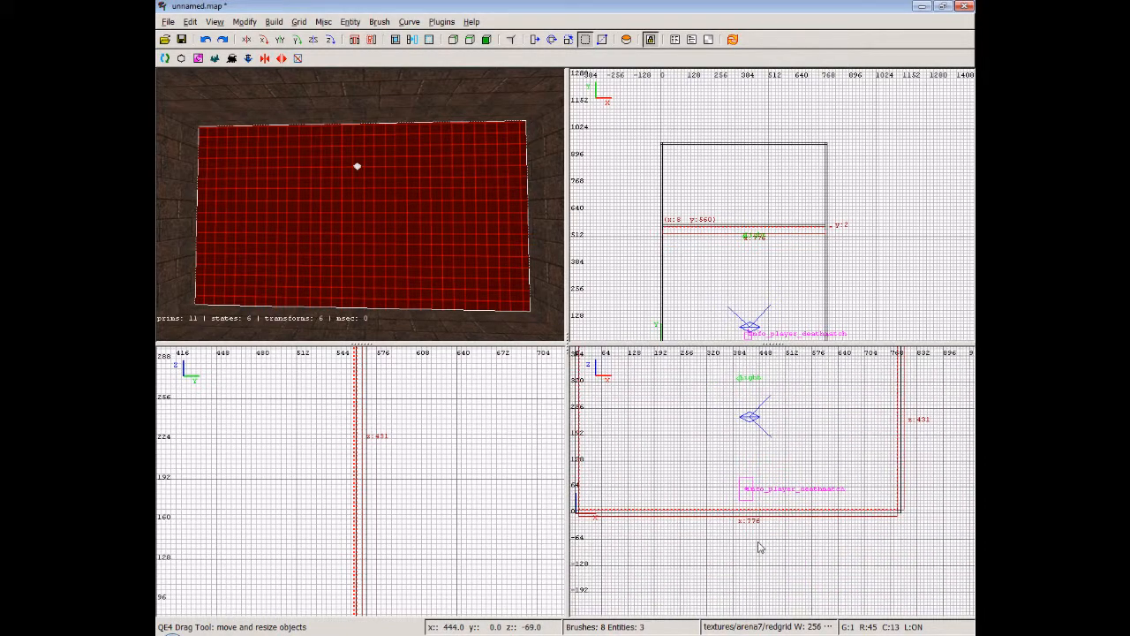
- Examine the thin brush and the dividing wall from both halves of the room
{"action": "right_click", "coordinate": [319, 264]}
{"action": "key", "text": "Right"}
{"action": "key", "text": "Up"}
{"action": "key", "text": "Right"}
{"action": "key", "text": "Right"}
{"action": "key", "text": "Left"}
{"action": "key", "text": "Right"}
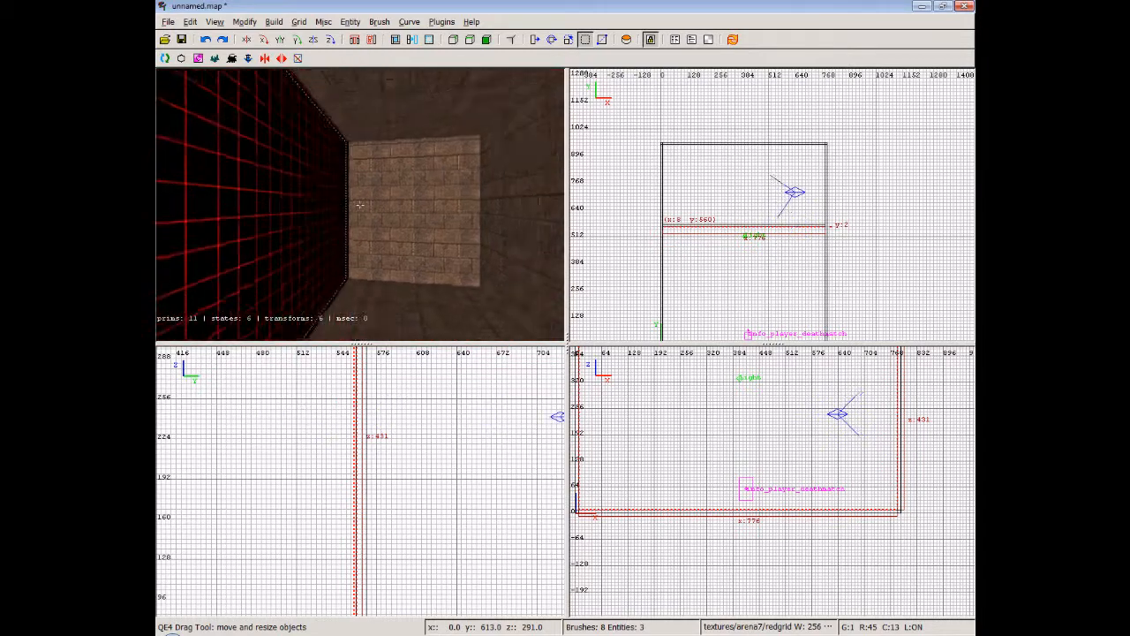
{"action": "key", "text": "Left"}
{"action": "key", "text": "Down"}
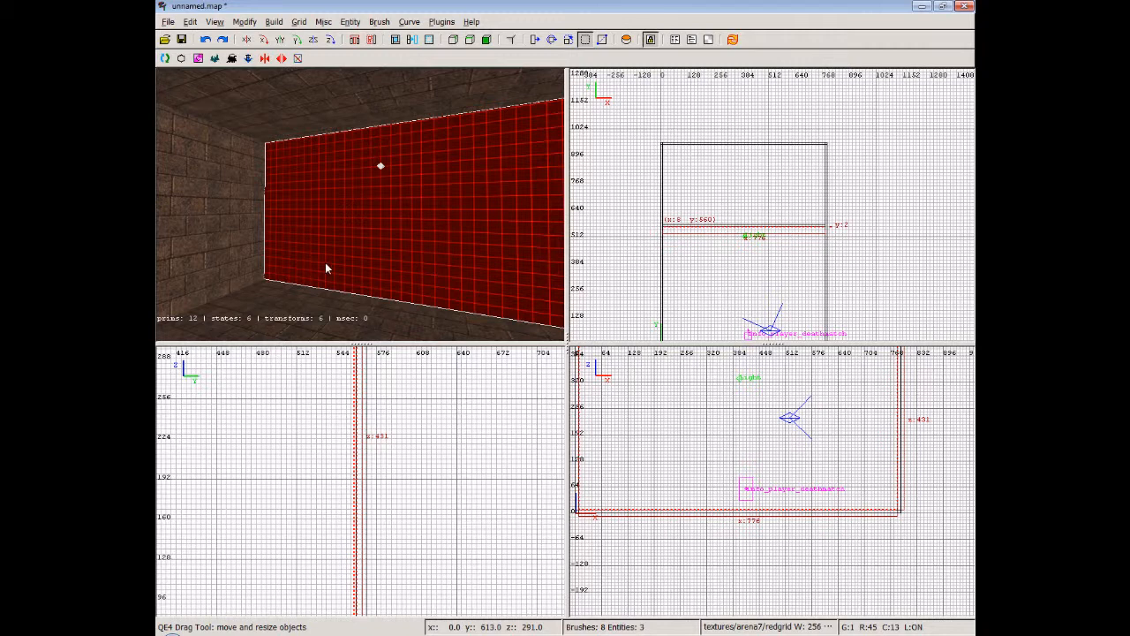
- Apply the trigger texture from the common set to the thin brush
{"action": "key", "text": "t"}
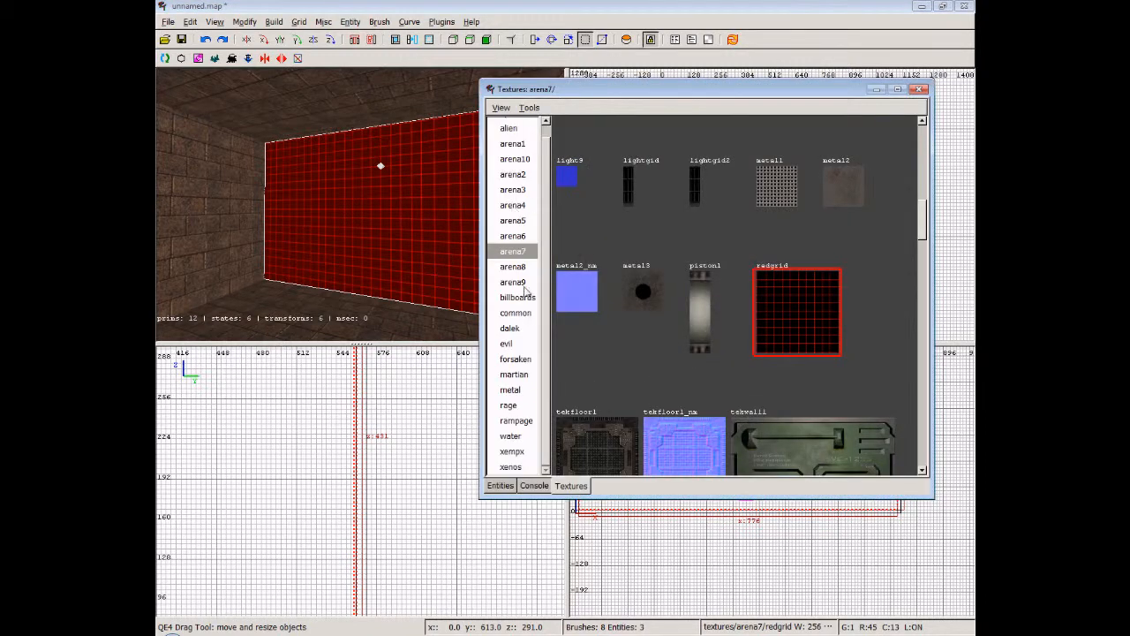
{"action": "left_click", "coordinate": [514, 314]}
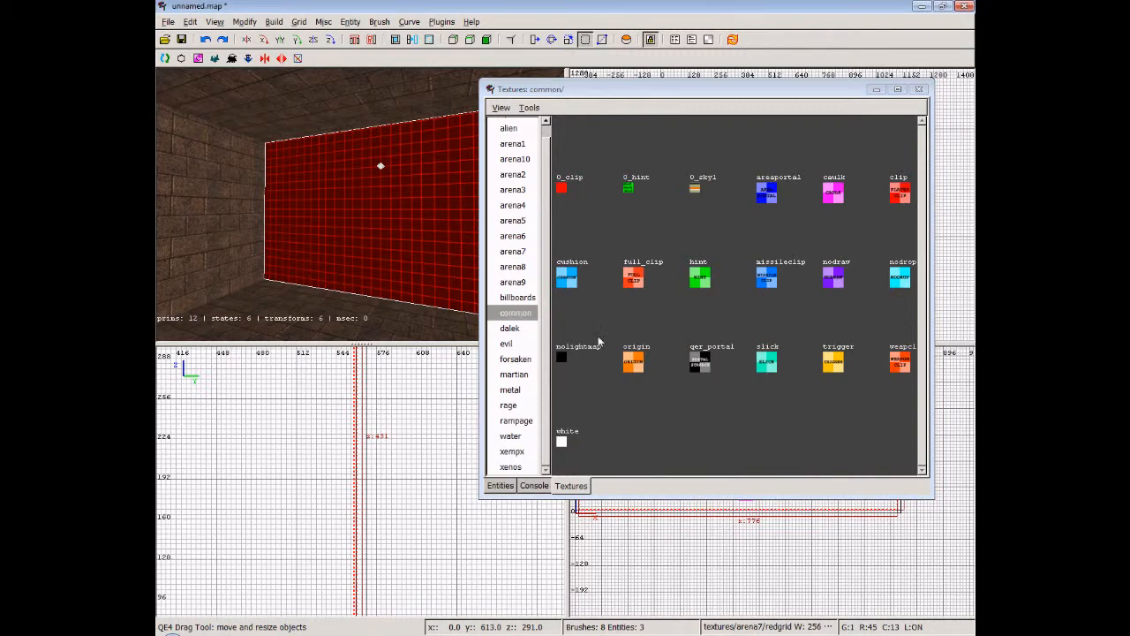
{"action": "left_click", "coordinate": [835, 362]}
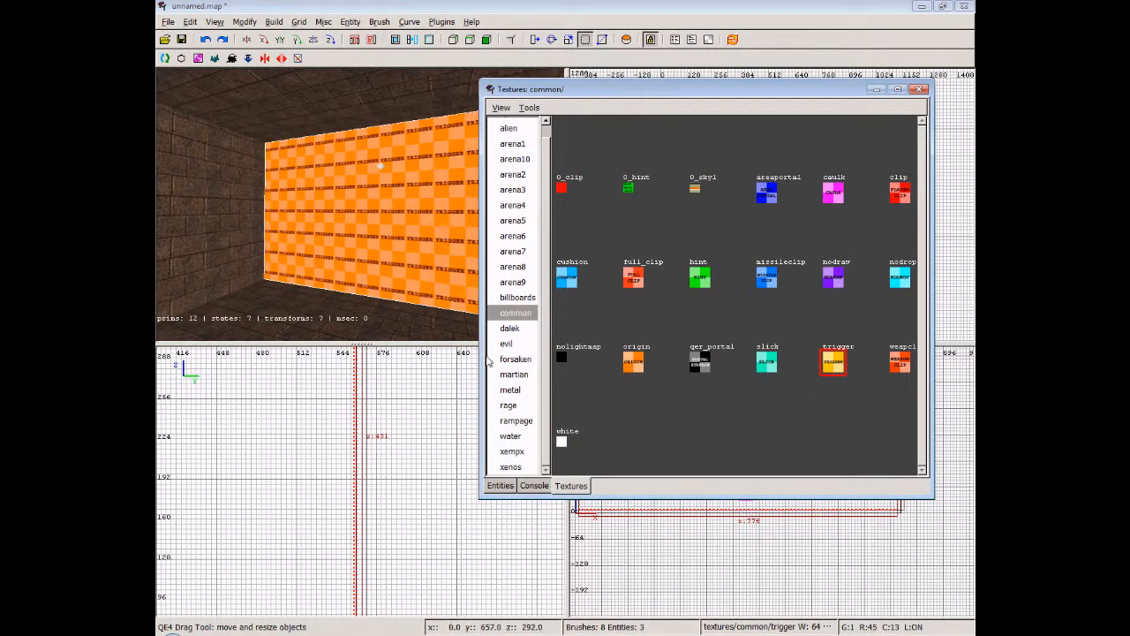
- Try the first floor-tile texture of the evil set on the thin brush and reapply the common trigger texture
{"action": "left_click", "coordinate": [512, 345]}
{"action": "left_click", "coordinate": [599, 227]}
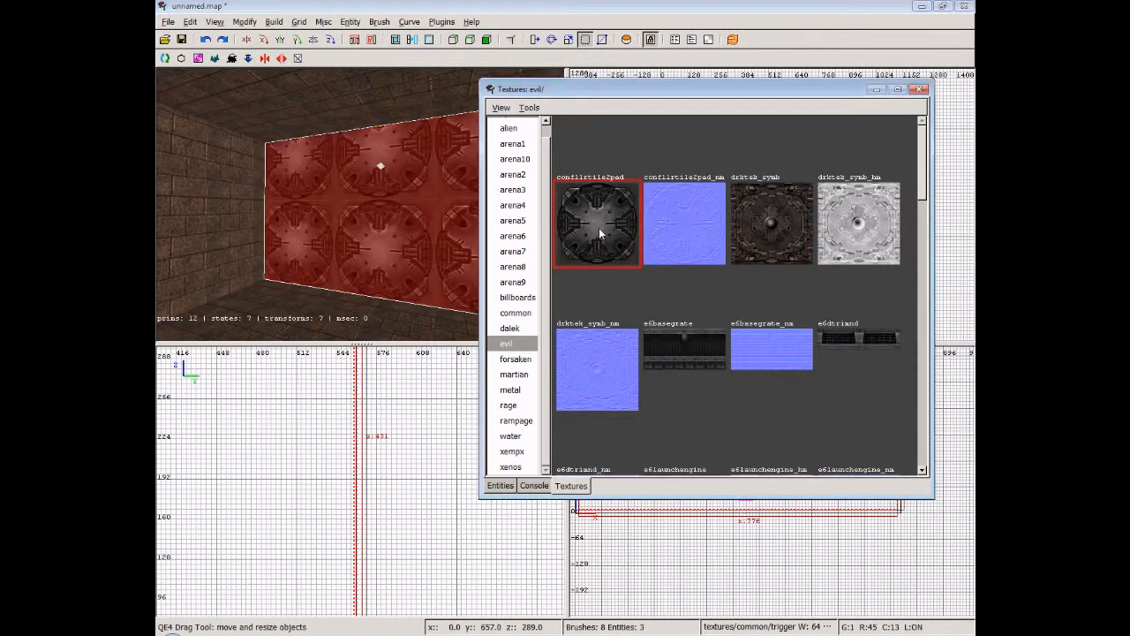
{"action": "left_click", "coordinate": [528, 314]}
{"action": "left_click", "coordinate": [834, 362]}
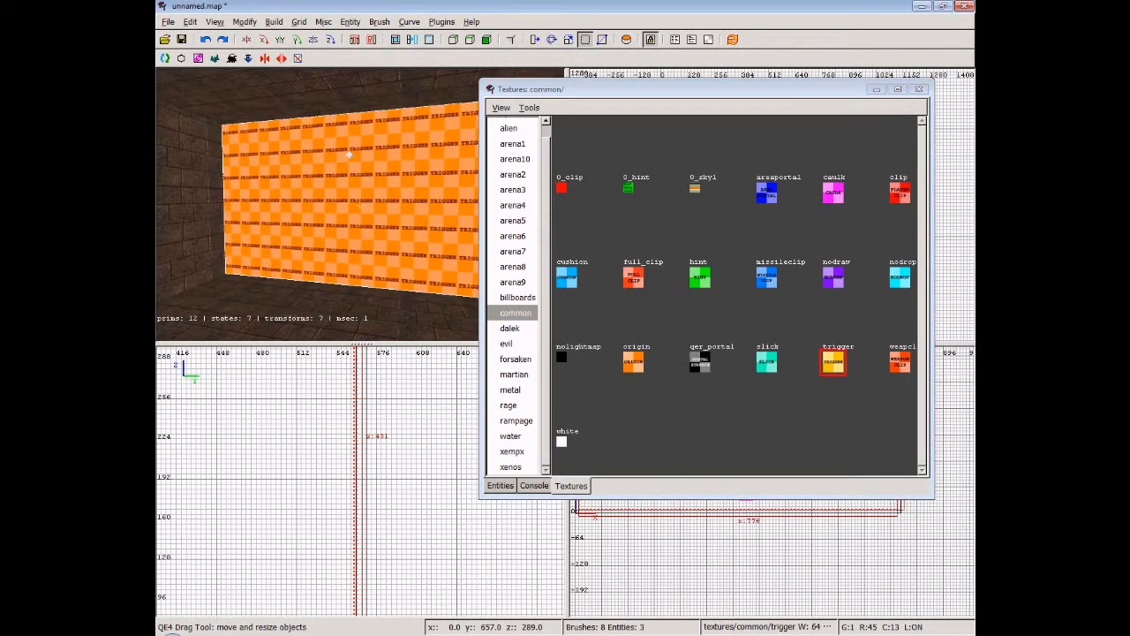
- Deselect the trigger-textured brush, inspect it from the light's side, and close the texture browser
{"action": "key", "text": "Up"}
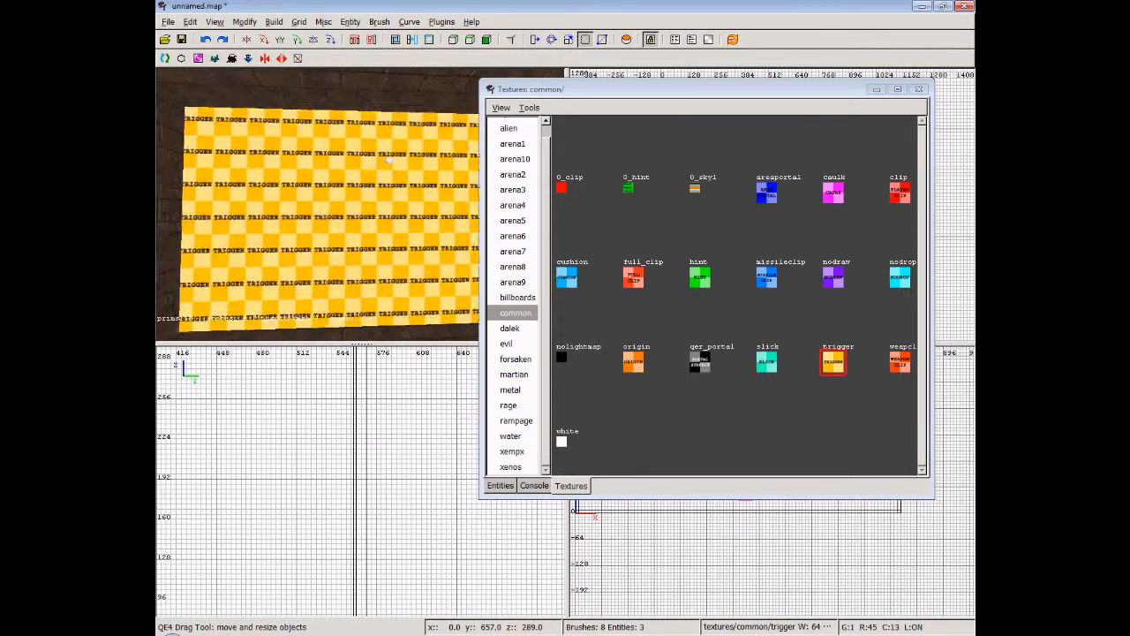
{"action": "key", "text": "Down"}
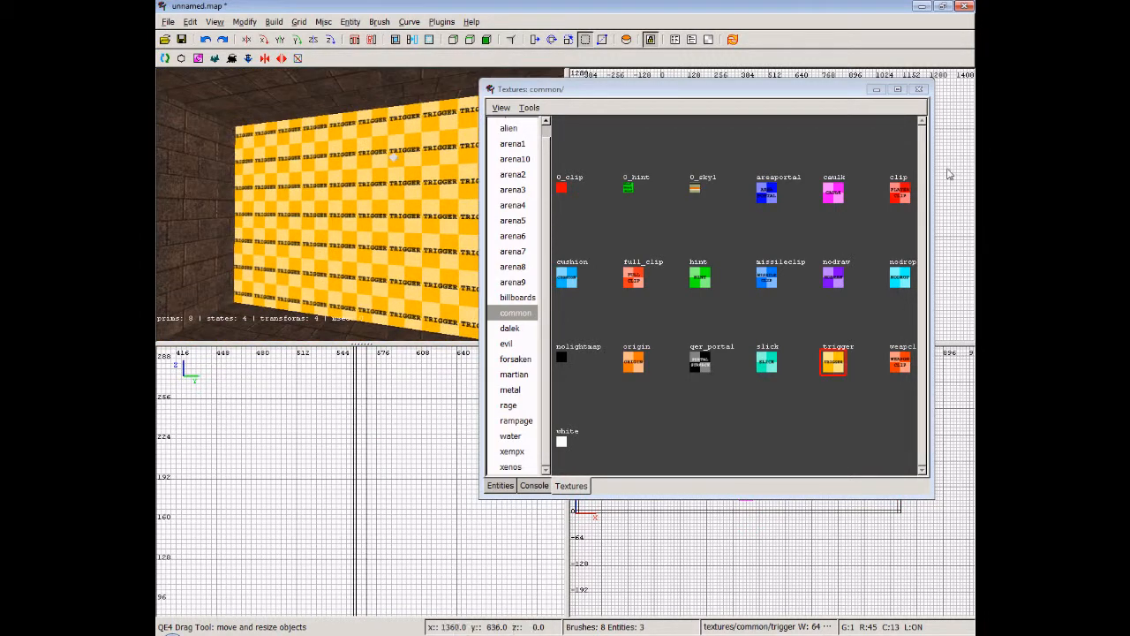
{"action": "left_click", "coordinate": [918, 89]}
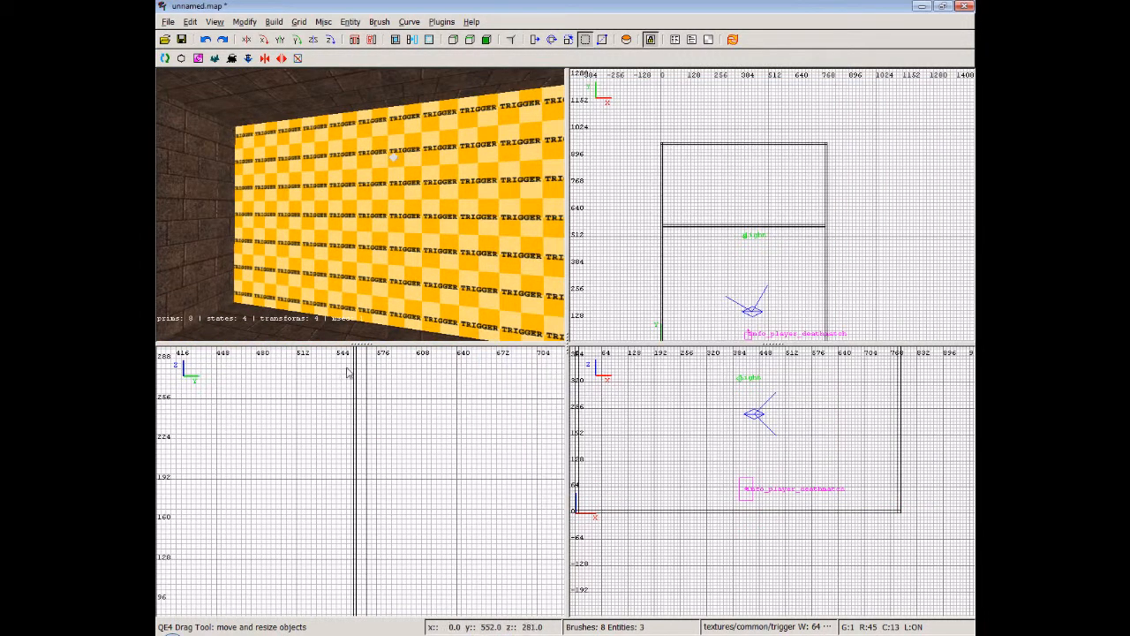
- Select the trigger-textured brush and turn it into a trigger_hurt entity
{"action": "left_click", "coordinate": [398, 223], "text": "shift"}
{"action": "scroll", "coordinate": [401, 428], "scroll_direction": "down", "scroll_amount": 1}
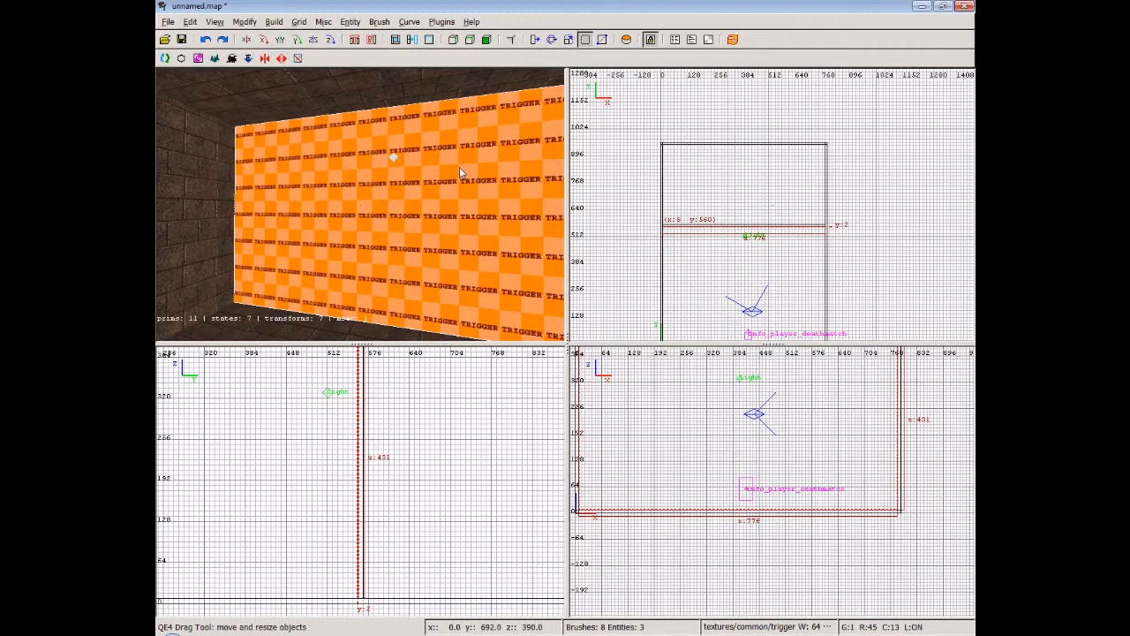
{"action": "right_click_drag", "start_coordinate": [437, 376], "coordinate": [389, 393]}
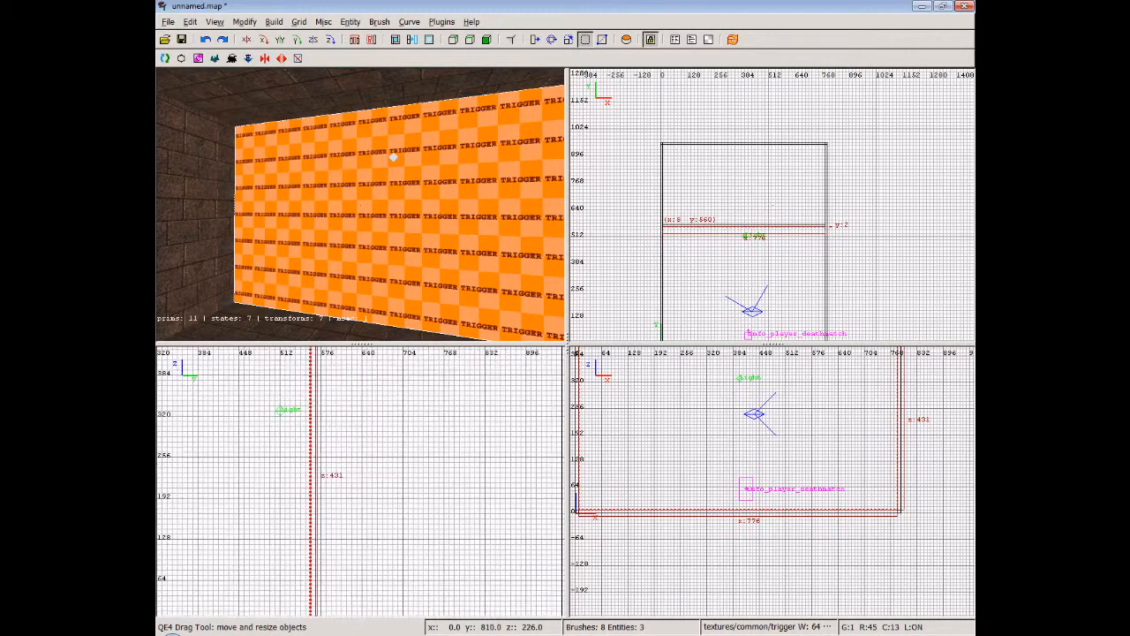
{"action": "scroll", "coordinate": [686, 457], "scroll_direction": "down", "scroll_amount": 3}
{"action": "right_click_drag", "start_coordinate": [693, 461], "coordinate": [737, 441]}
{"action": "right_click", "coordinate": [694, 475]}
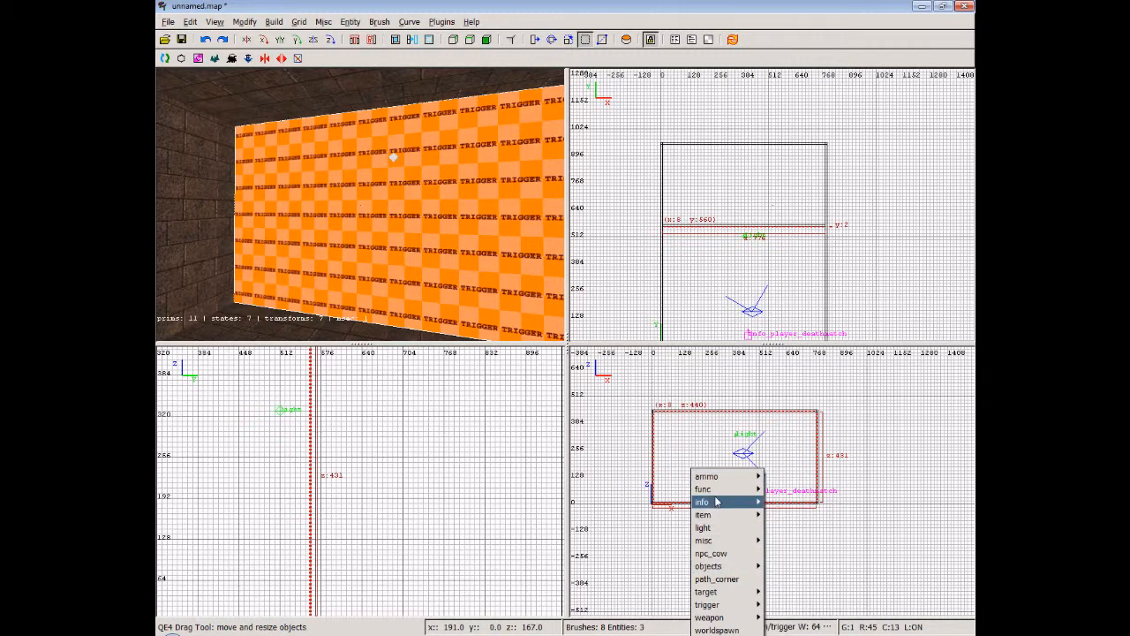
{"action": "mouse_move", "coordinate": [709, 606]}
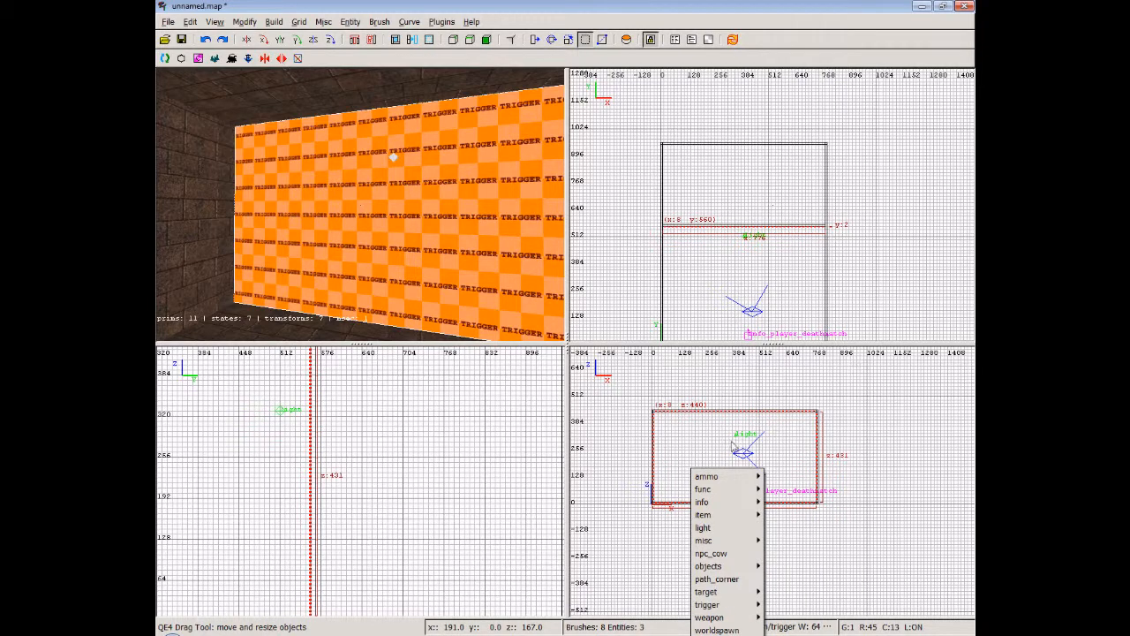
{"action": "left_click", "coordinate": [713, 418]}
{"action": "right_click", "coordinate": [714, 430]}
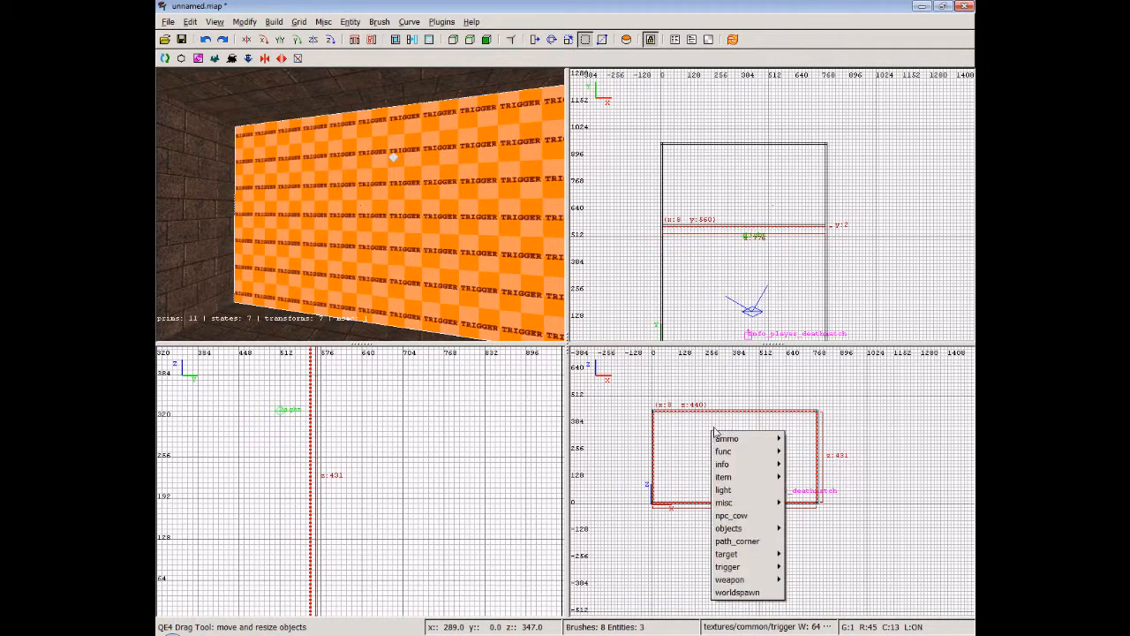
{"action": "mouse_move", "coordinate": [751, 574]}
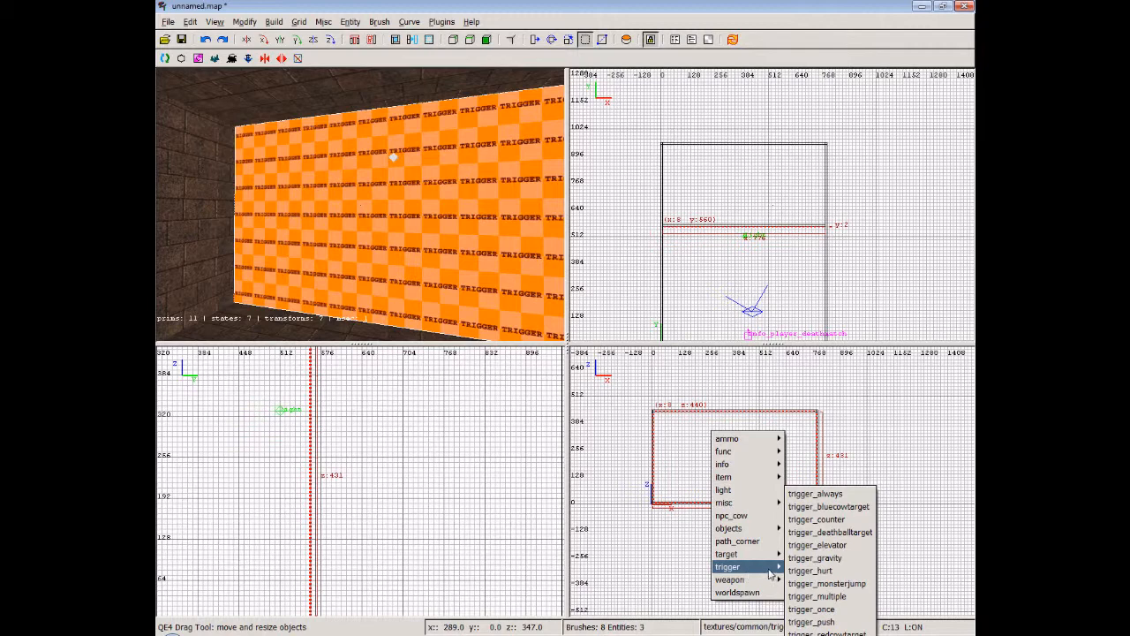
{"action": "left_click", "coordinate": [822, 572]}
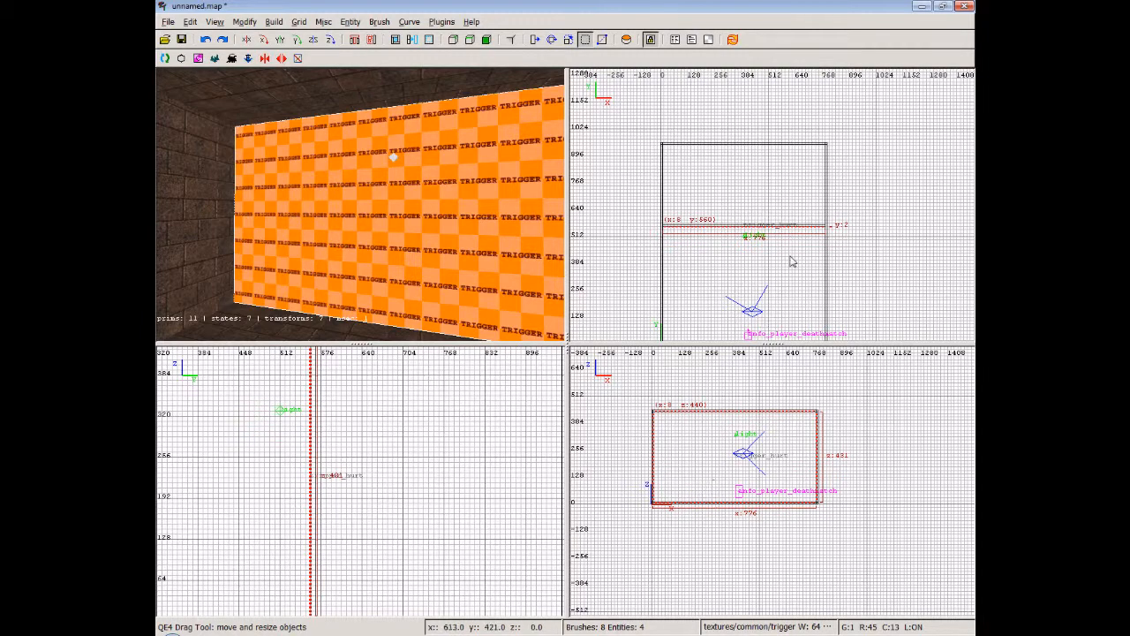
- Set the grid size to 16 units and check the trigger_hurt brush's placement along the dividing wall
{"action": "scroll", "coordinate": [792, 262], "scroll_direction": "up", "scroll_amount": 8}
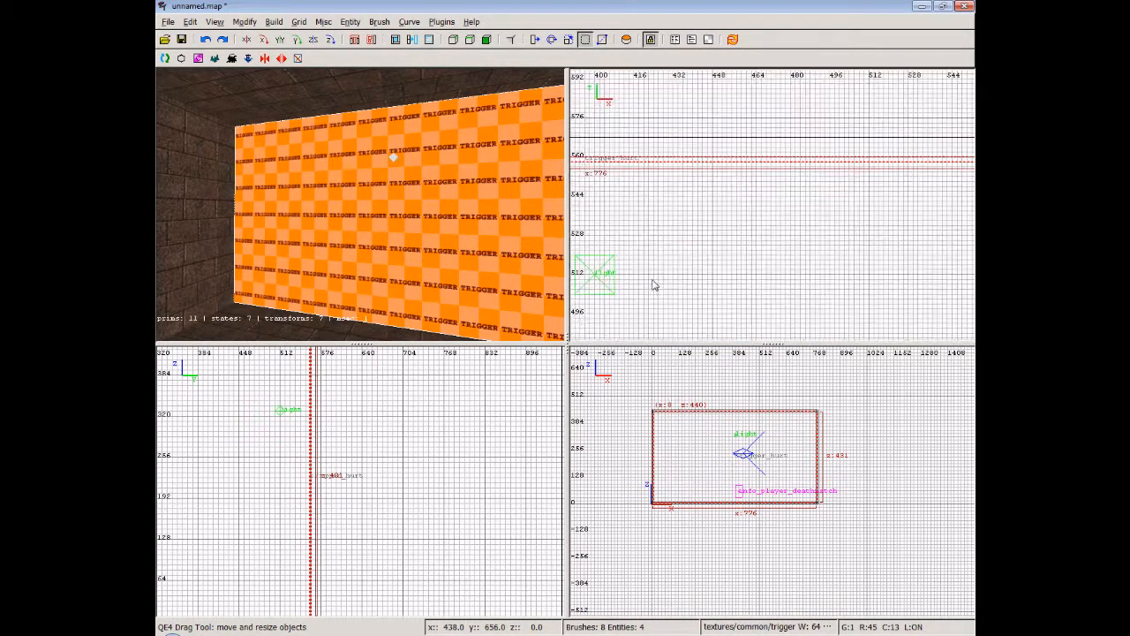
{"action": "key", "text": "4"}
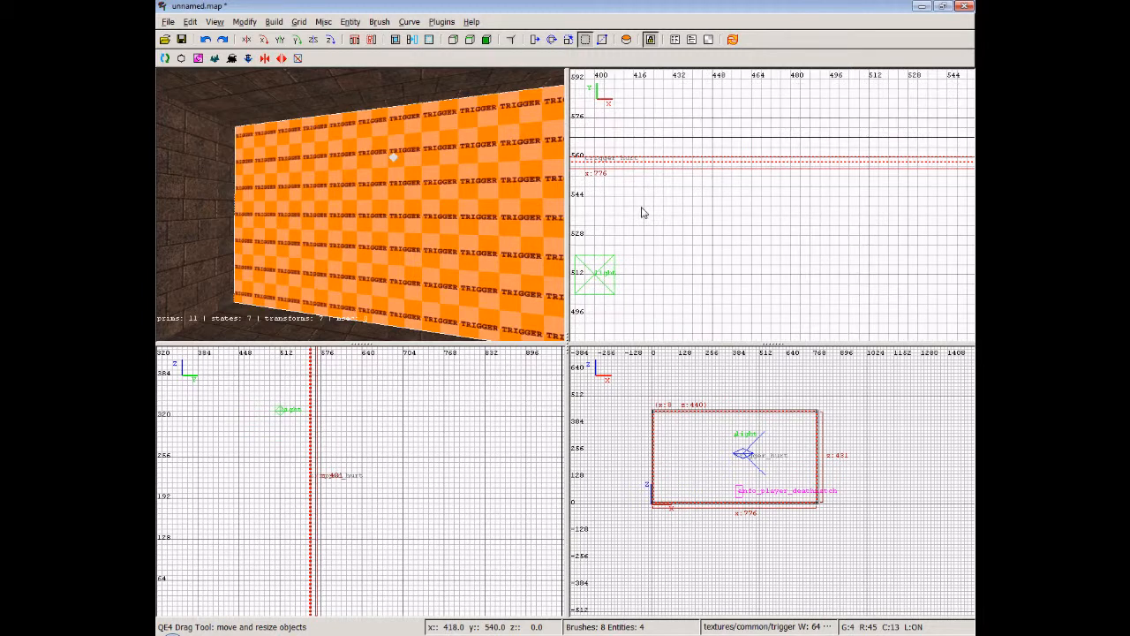
{"action": "right_click_drag", "start_coordinate": [642, 208], "coordinate": [707, 223]}
{"action": "key", "text": "5"}
{"action": "right_click", "coordinate": [642, 212]}
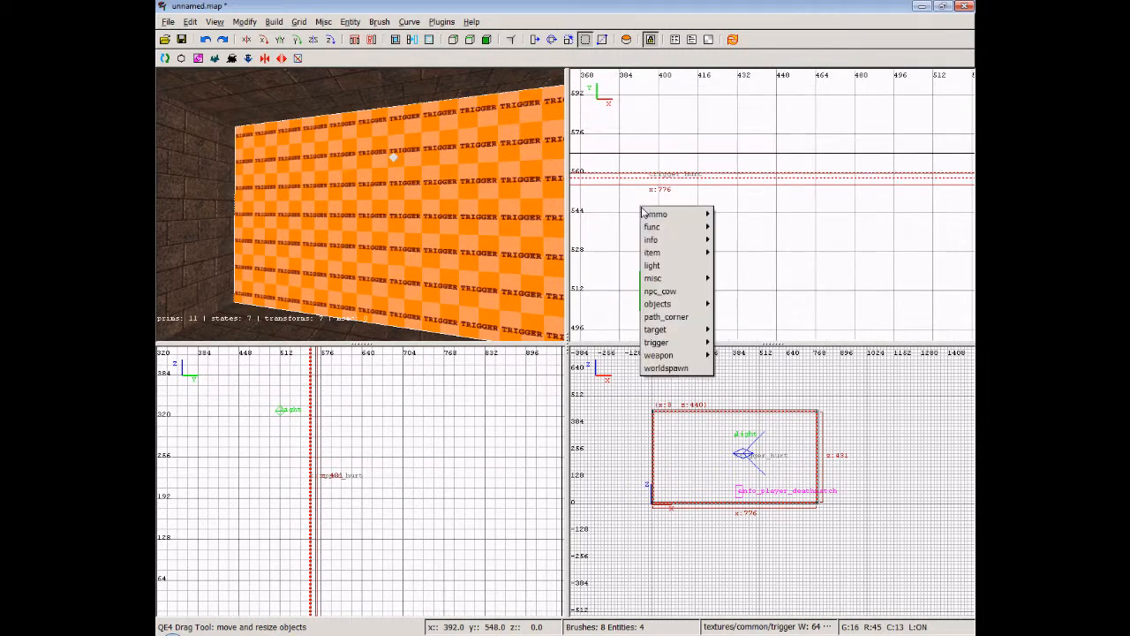
{"action": "scroll", "coordinate": [636, 212], "scroll_direction": "up", "scroll_amount": 4}
{"action": "scroll", "coordinate": [636, 211], "scroll_direction": "up", "scroll_amount": 3}
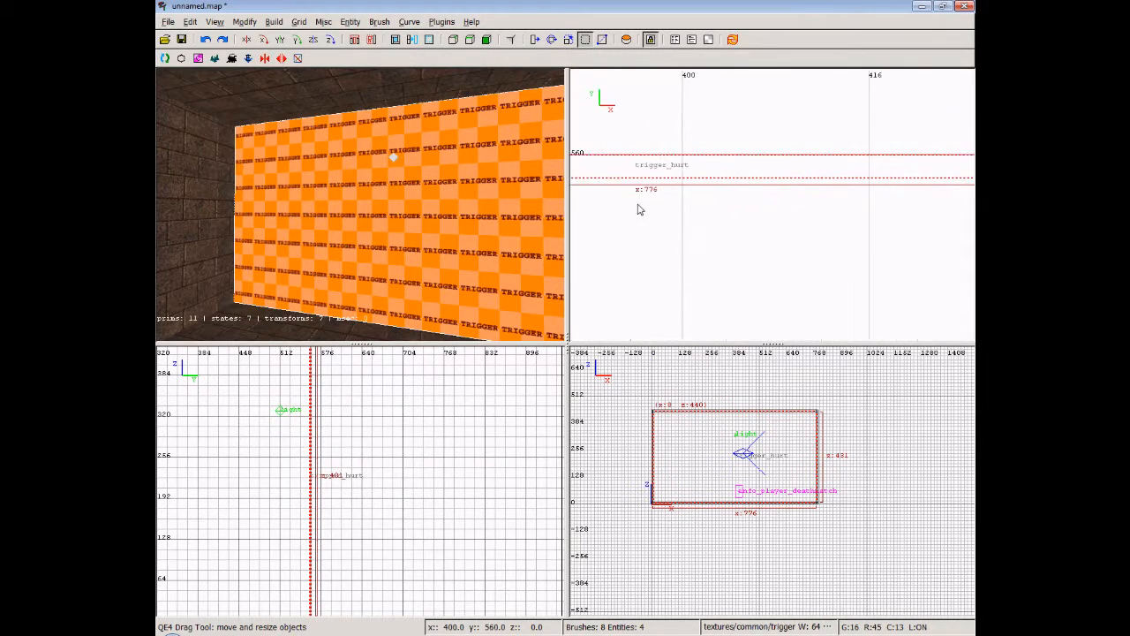
{"action": "scroll", "coordinate": [685, 175], "scroll_direction": "down", "scroll_amount": 12}
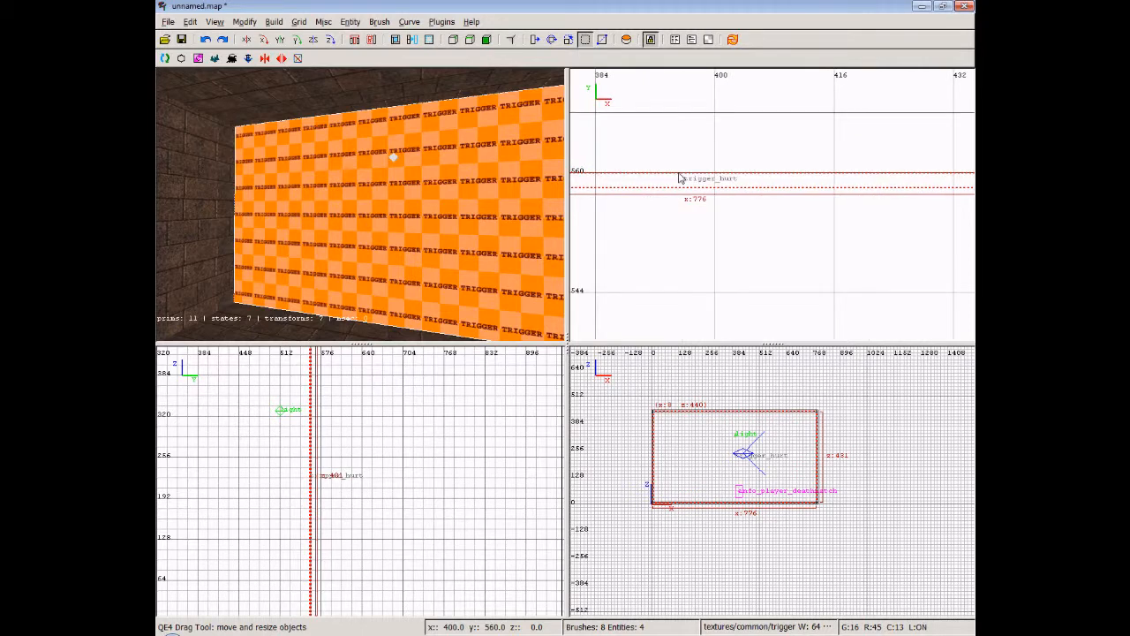
{"action": "scroll", "coordinate": [828, 239], "scroll_direction": "down", "scroll_amount": 2}
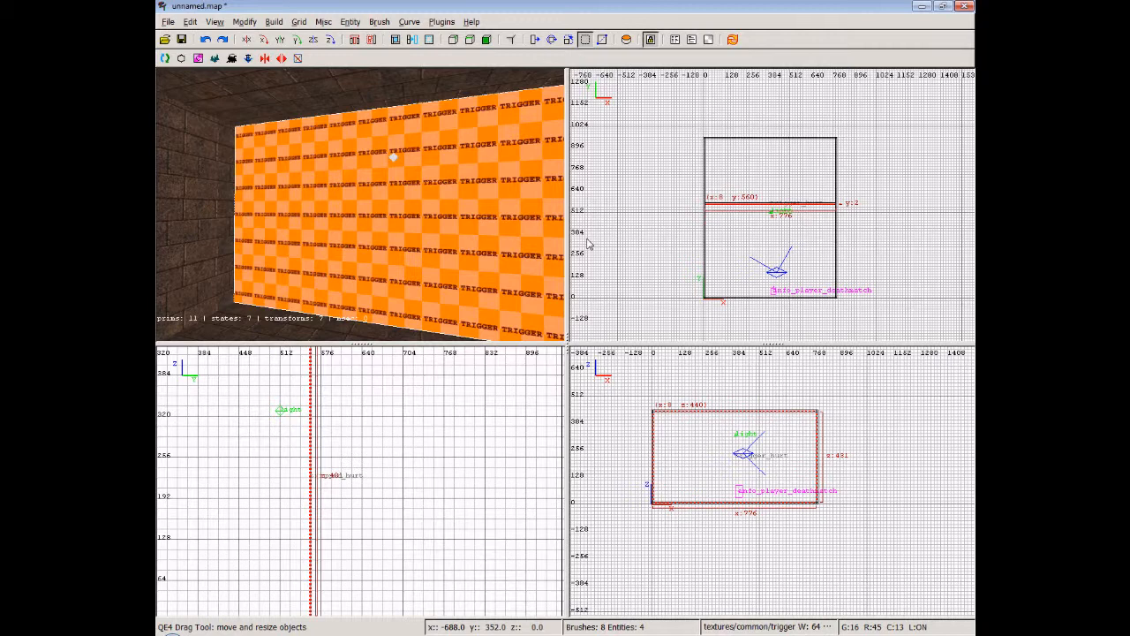
- Read the trigger_hurt description in the entity properties and add the key dmg with the value 250
{"action": "key", "text": "n"}
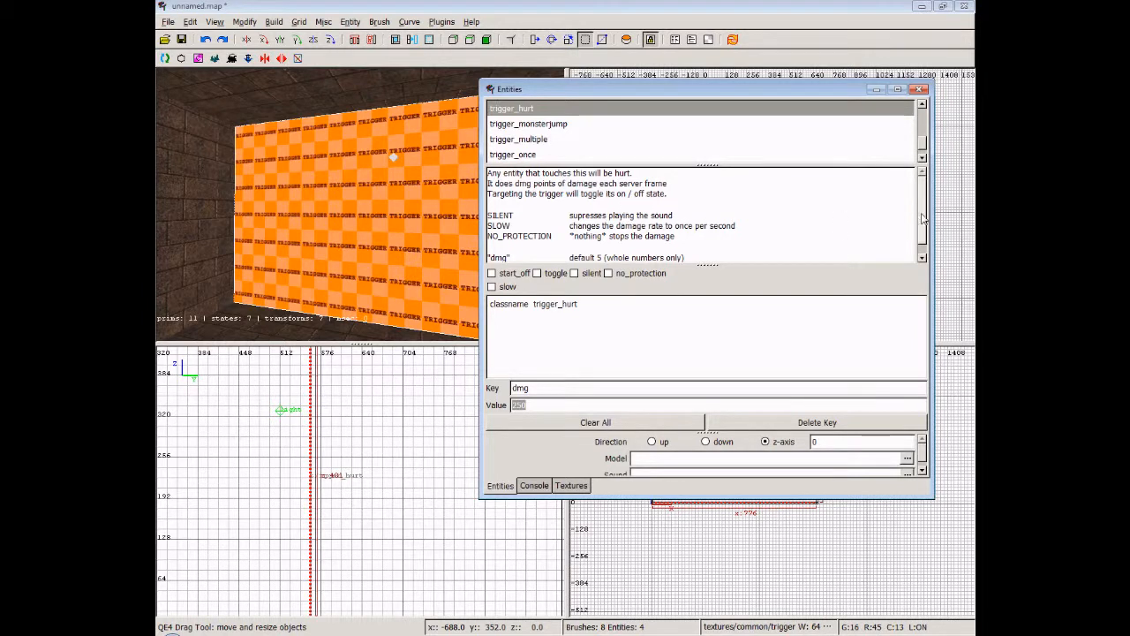
{"action": "left_click_drag", "start_coordinate": [492, 174], "coordinate": [813, 245]}
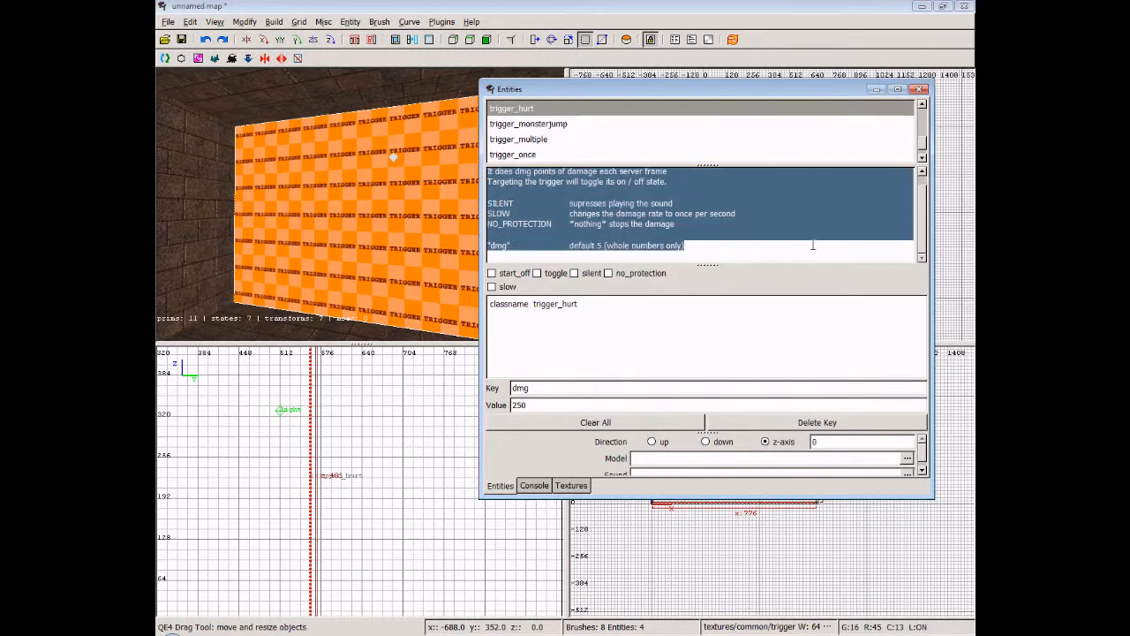
{"action": "left_click", "coordinate": [812, 245]}
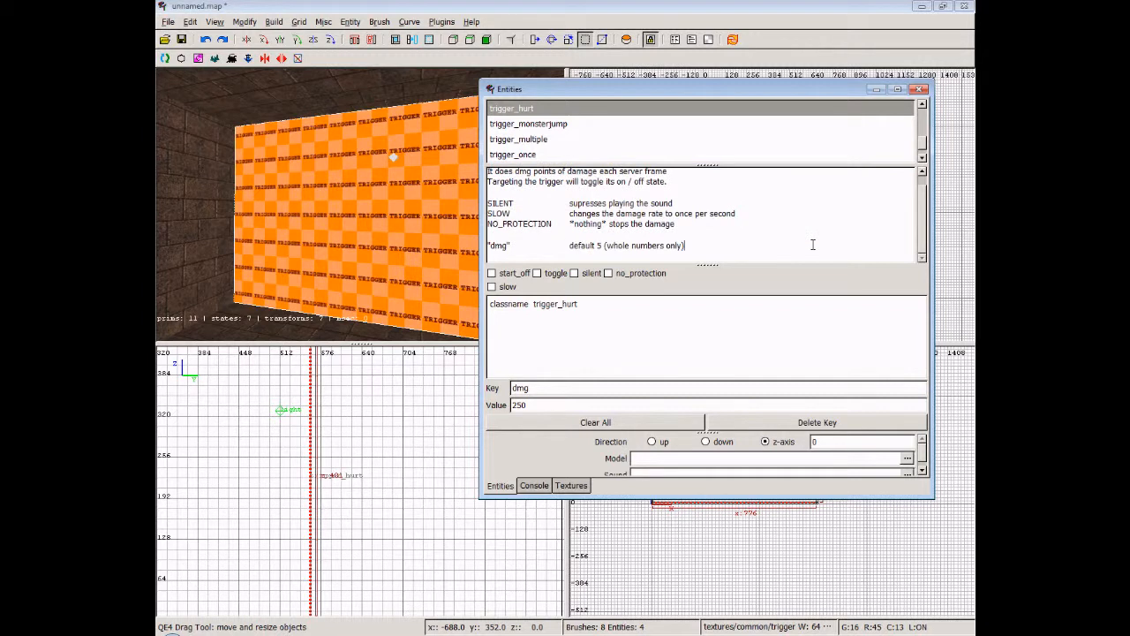
{"action": "left_click_drag", "start_coordinate": [555, 388], "coordinate": [477, 395]}
{"action": "type", "text": "dmg"}
{"action": "left_click_drag", "start_coordinate": [490, 246], "coordinate": [517, 248]}
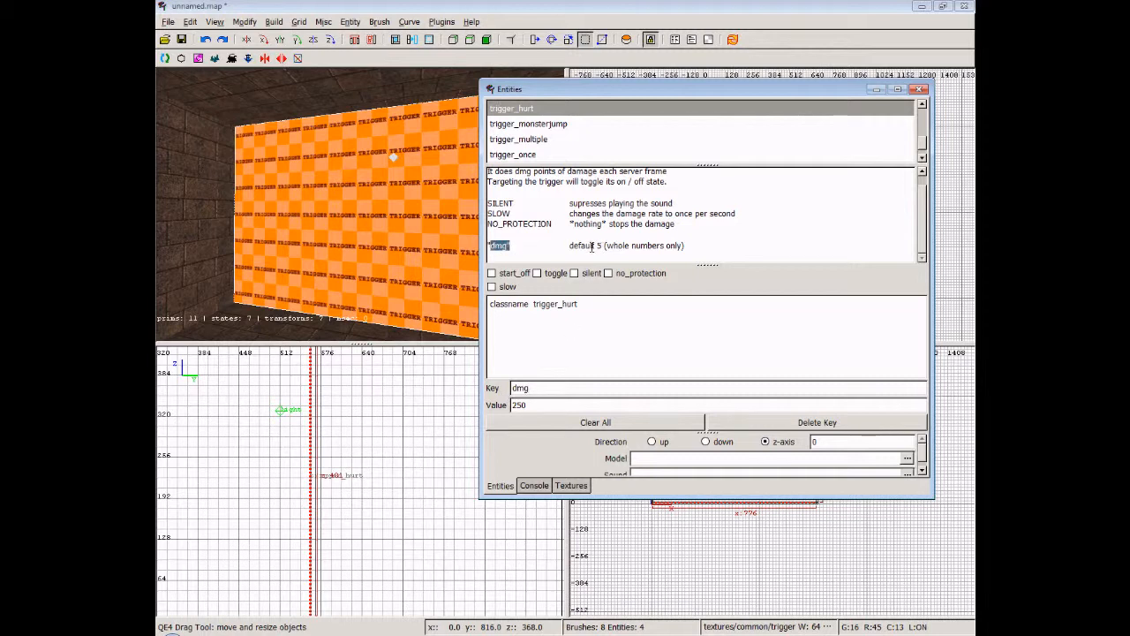
{"action": "key", "text": "alt+Tab"}
{"action": "left_click", "coordinate": [548, 247]}
{"action": "left_click_drag", "start_coordinate": [559, 403], "coordinate": [468, 401]}
{"action": "type", "text": "250"}
{"action": "key", "text": "Return"}
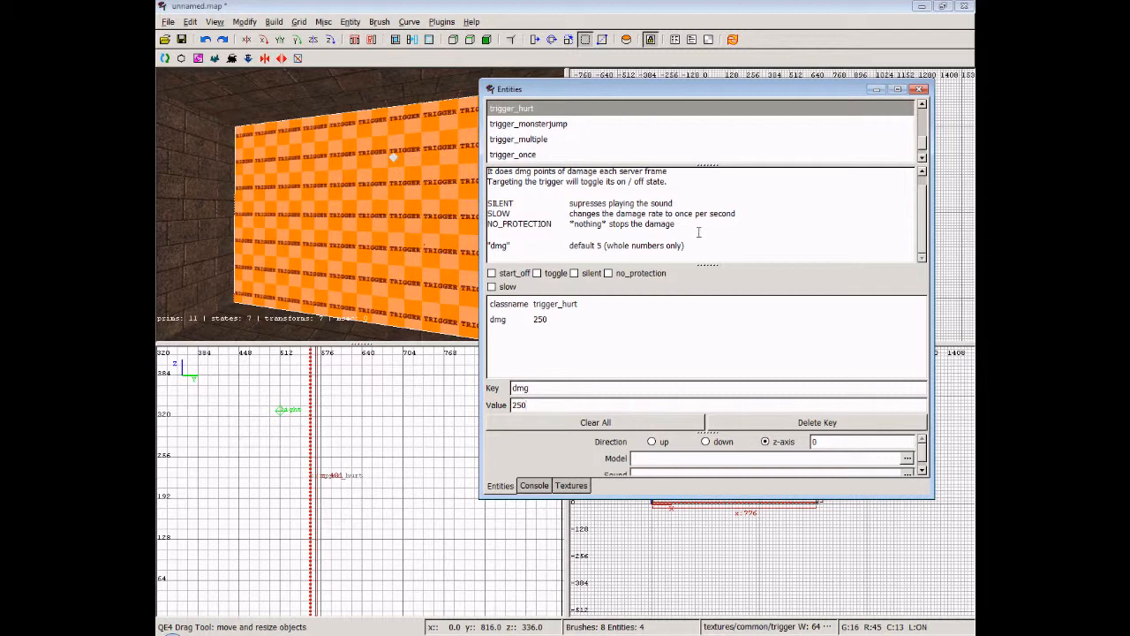
- Close the entity properties and save the map as trigger, replacing the existing file
{"action": "left_click", "coordinate": [921, 90]}
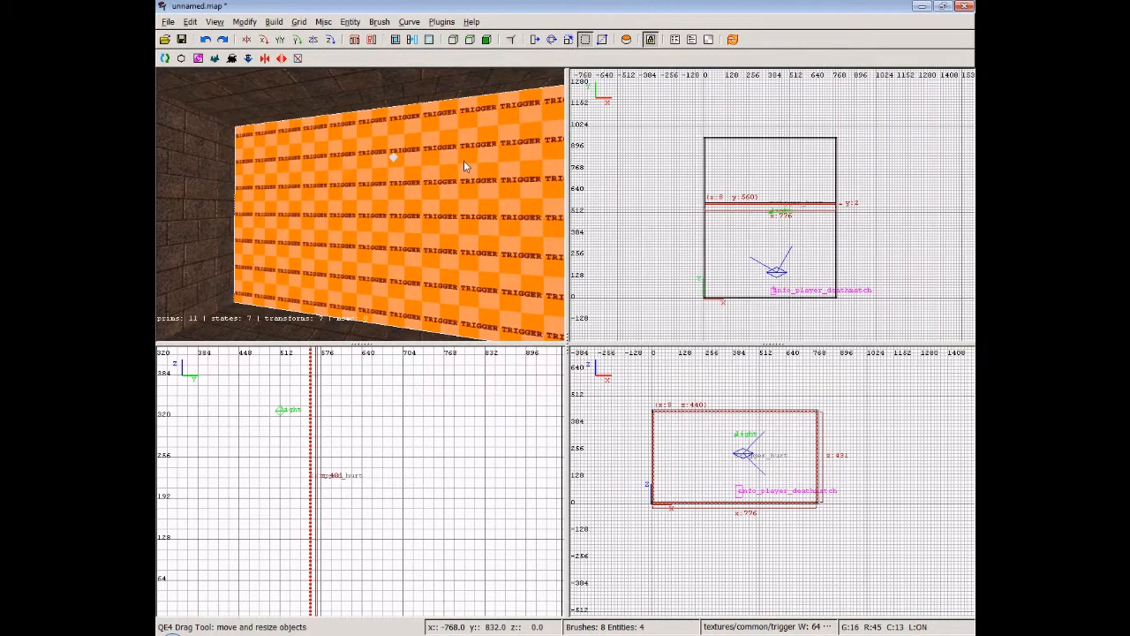
{"action": "key", "text": "alt+f"}
{"action": "type", "text": "strigger"}
{"action": "key", "text": "Return"}
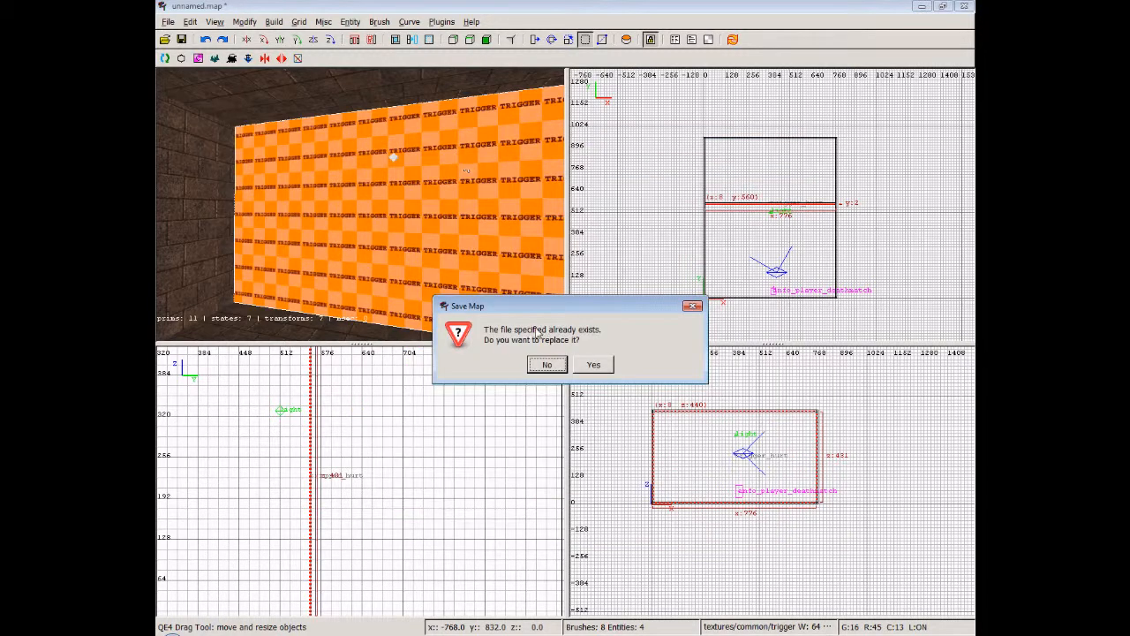
{"action": "left_click", "coordinate": [593, 365]}
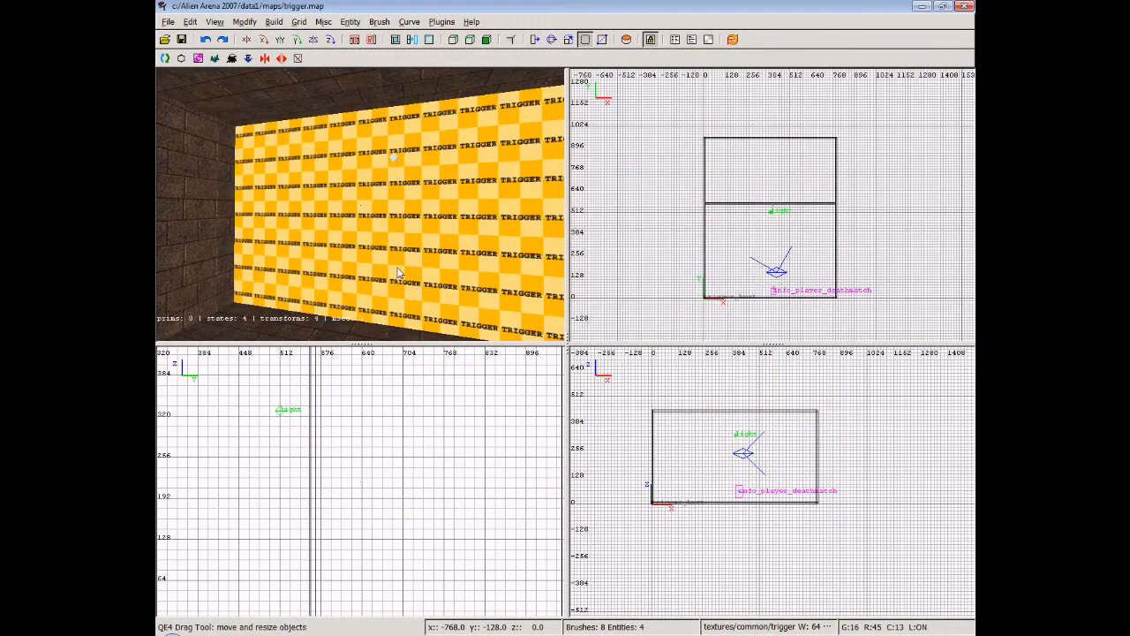
- Switch to the command prompt and compile the map with the command build trigger
{"action": "key", "text": "alt+Tab"}
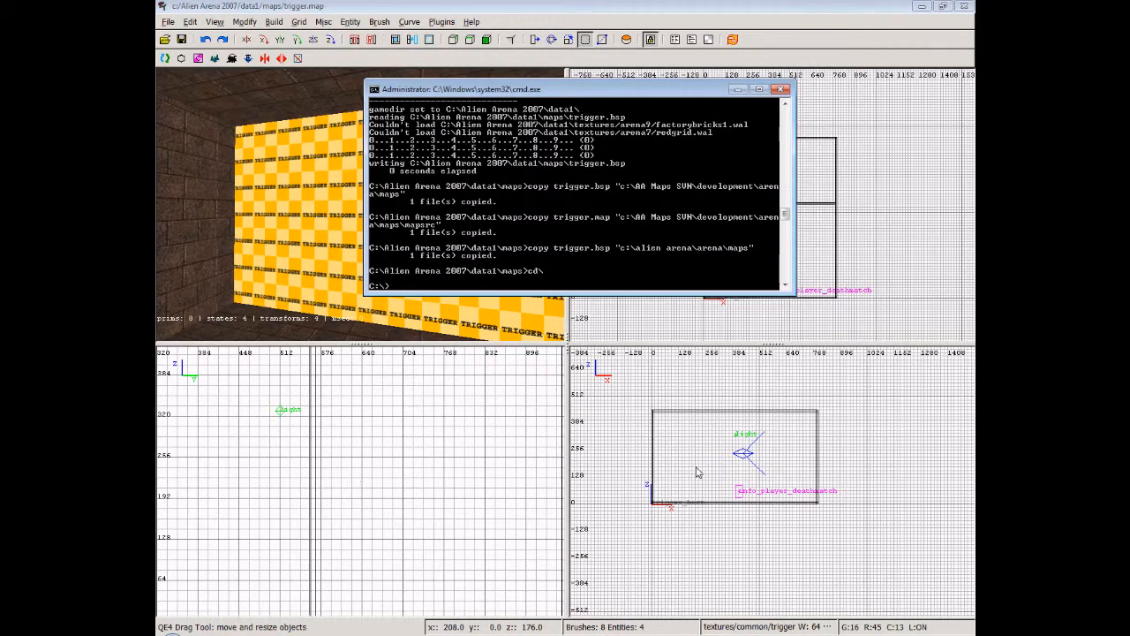
{"action": "type", "text": "build trigger"}
{"action": "key", "text": "Return"}
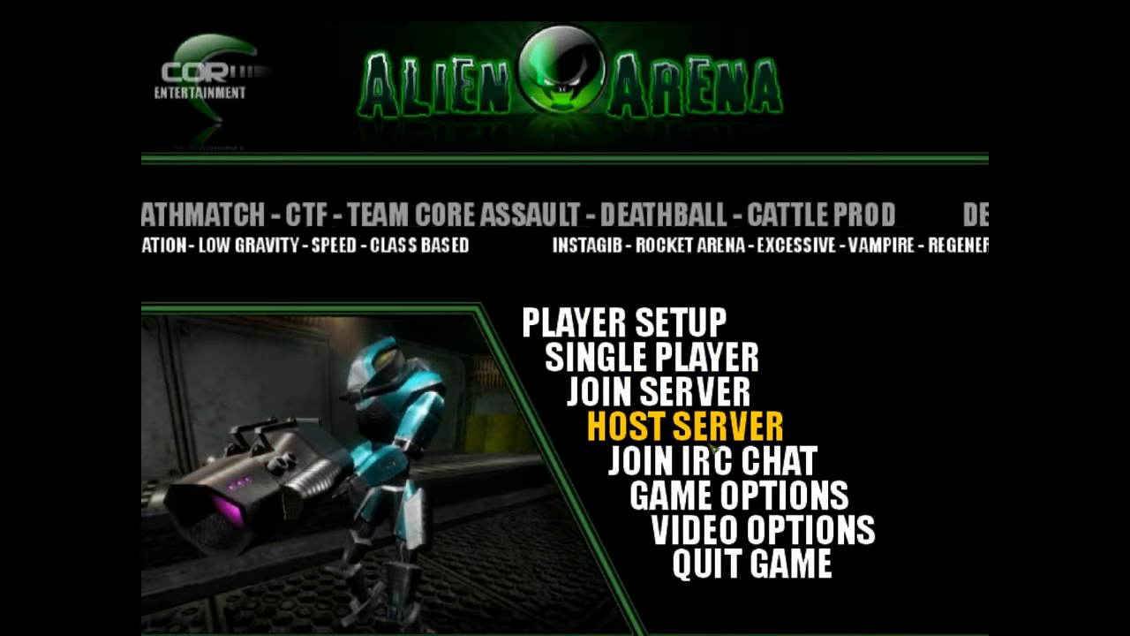
- Load the compiled map in Alien Arena with the console command map trigger
{"action": "key", "text": "grave"}
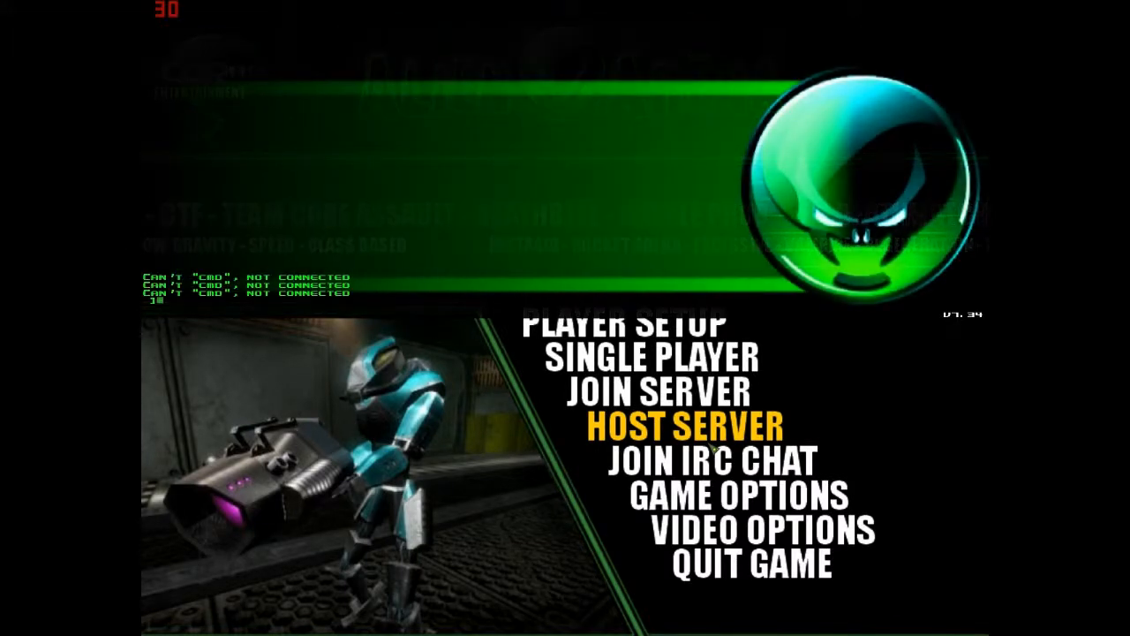
{"action": "type", "text": "map"}
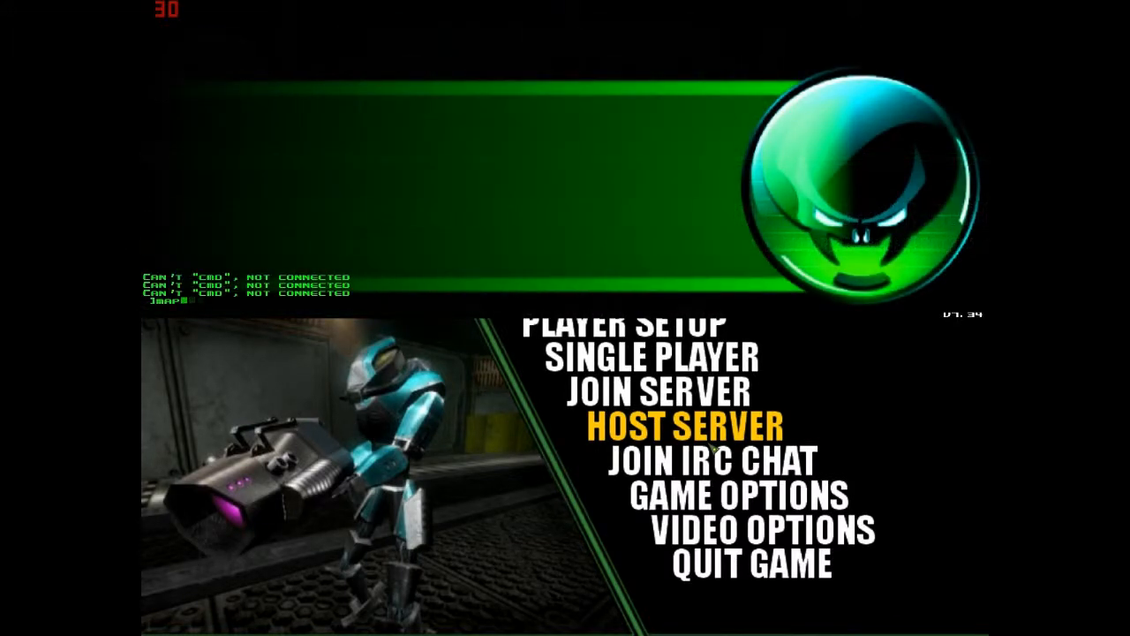
{"action": "type", "text": " trigger"}
{"action": "key", "text": "Return"}
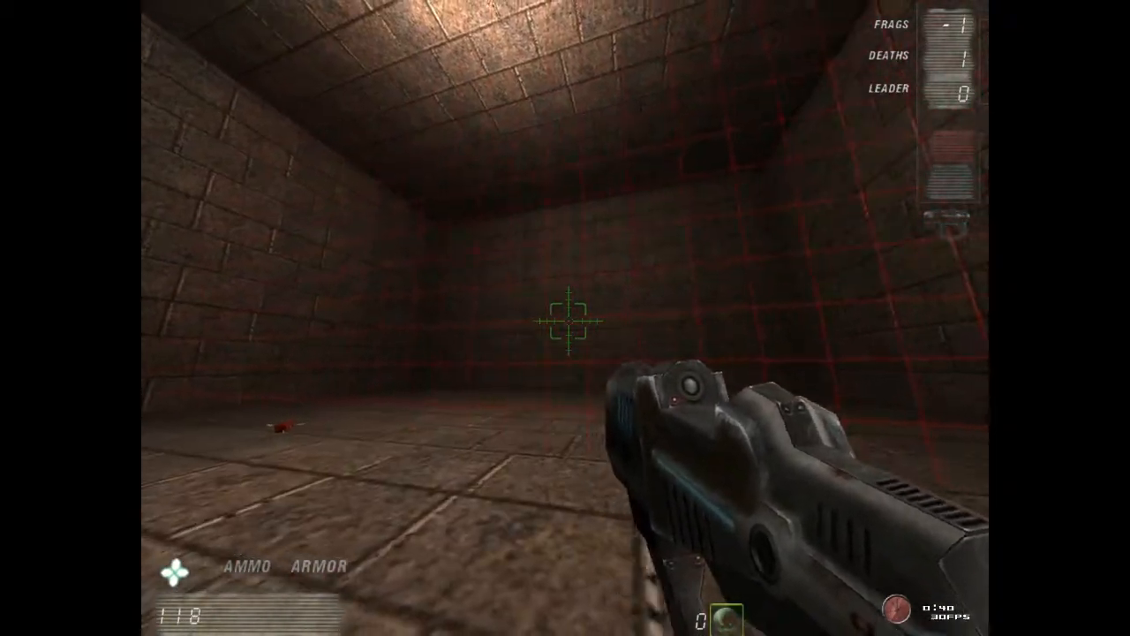
- Test the trigger_hurt in the game by walking into the red-grid wall repeatedly, respawning after each attempt
{"action": "key", "text": "a"}
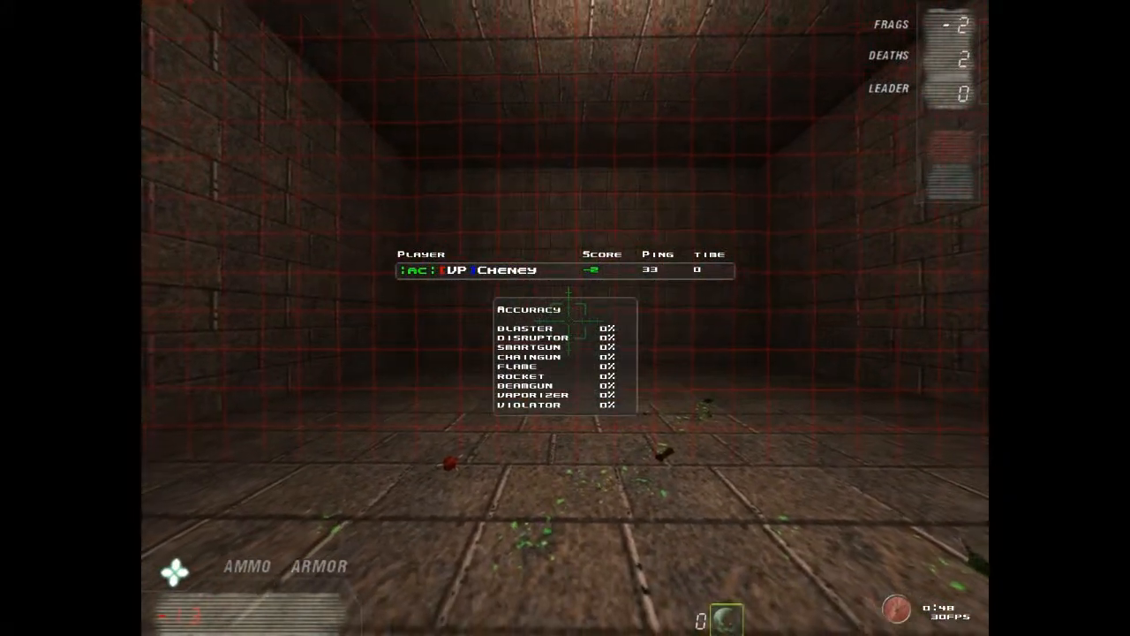
{"action": "left_click", "coordinate": [568, 320]}
{"action": "key", "text": "w"}
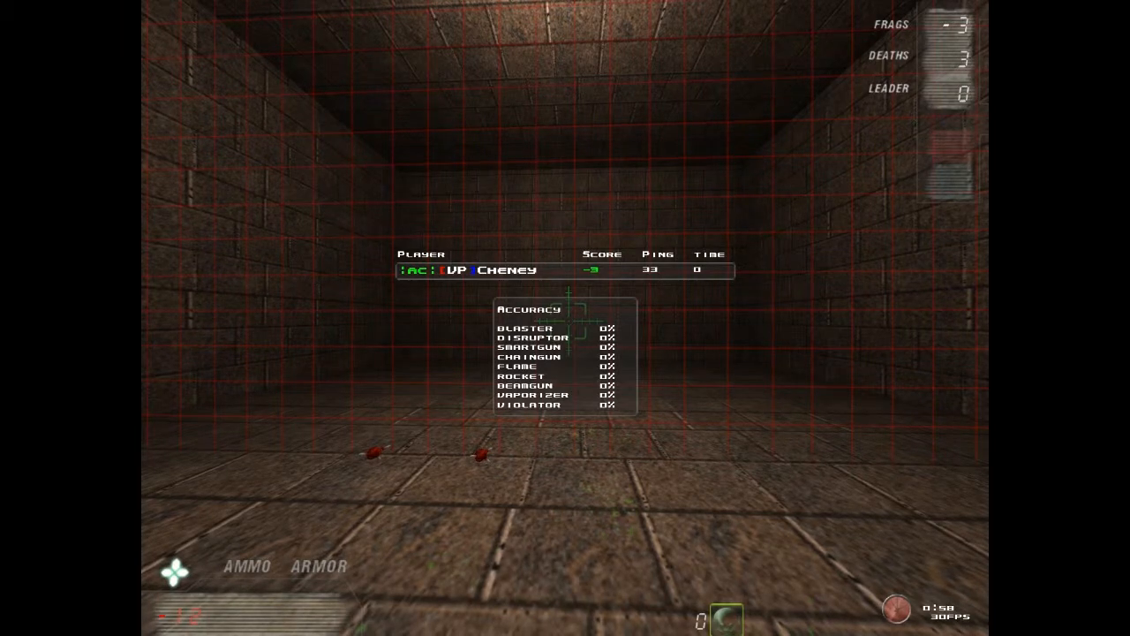
{"action": "left_click", "coordinate": [568, 321]}
{"action": "key", "text": "w"}
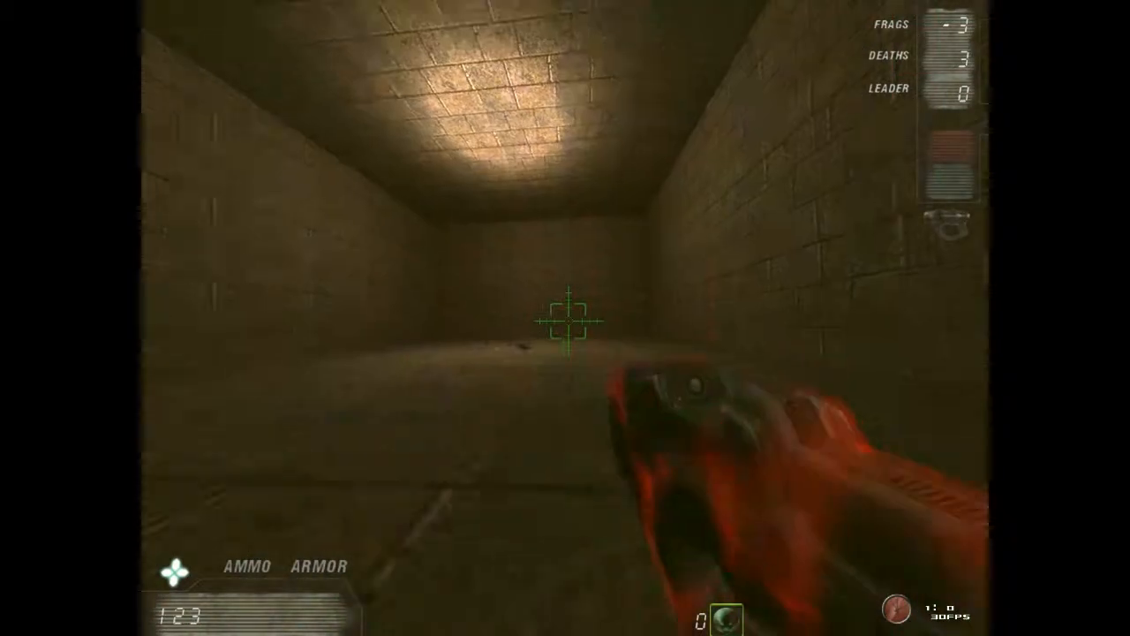
{"action": "key", "text": "w"}
{"action": "left_click", "coordinate": [568, 320]}
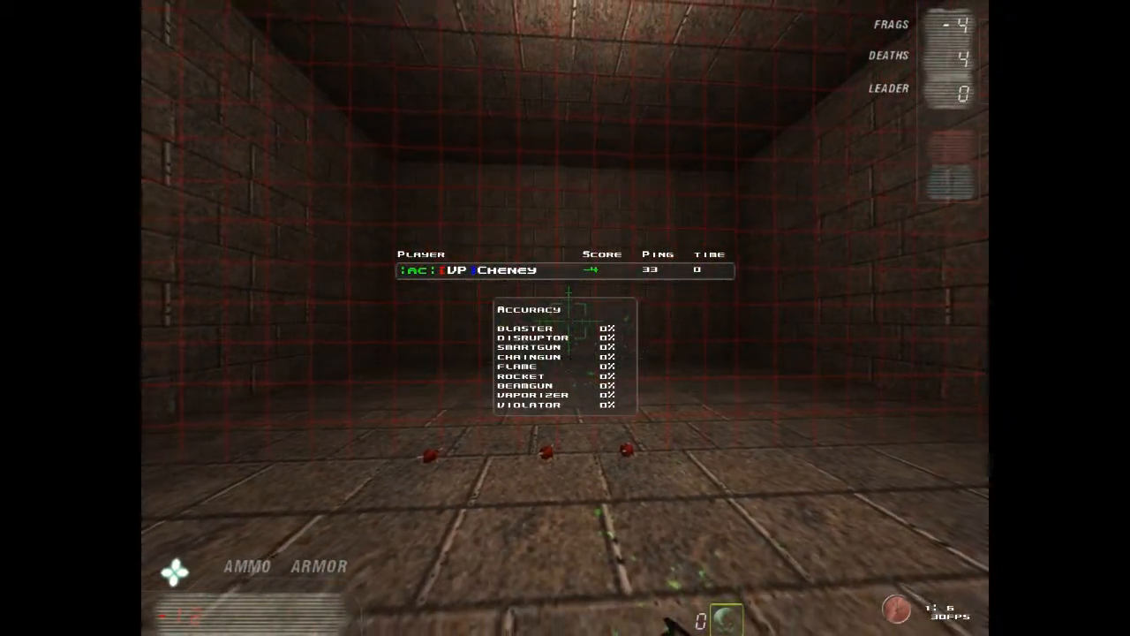
{"action": "left_click", "coordinate": [568, 321]}
{"action": "key", "text": "w"}
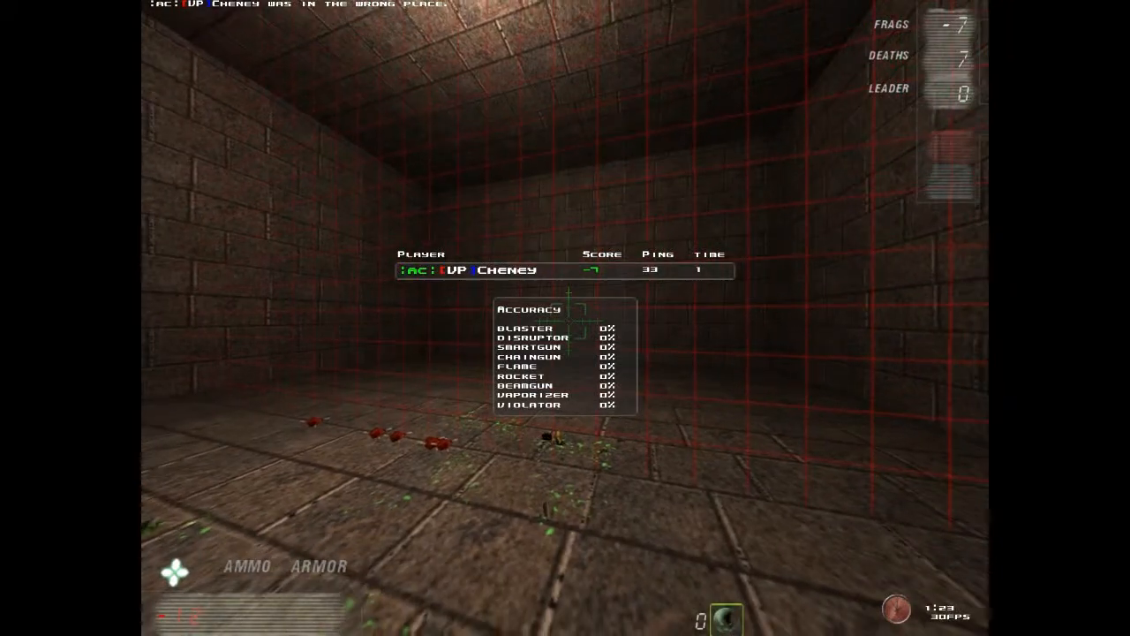
{"action": "left_click", "coordinate": [569, 321]}
{"action": "key", "text": "w"}
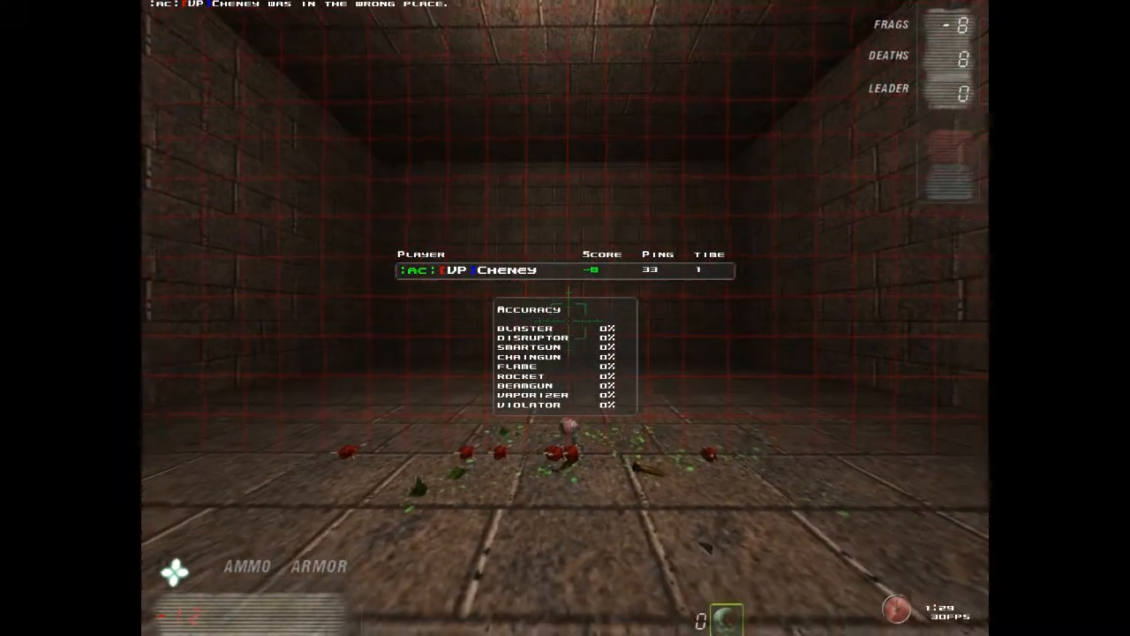
{"action": "left_click", "coordinate": [569, 321]}
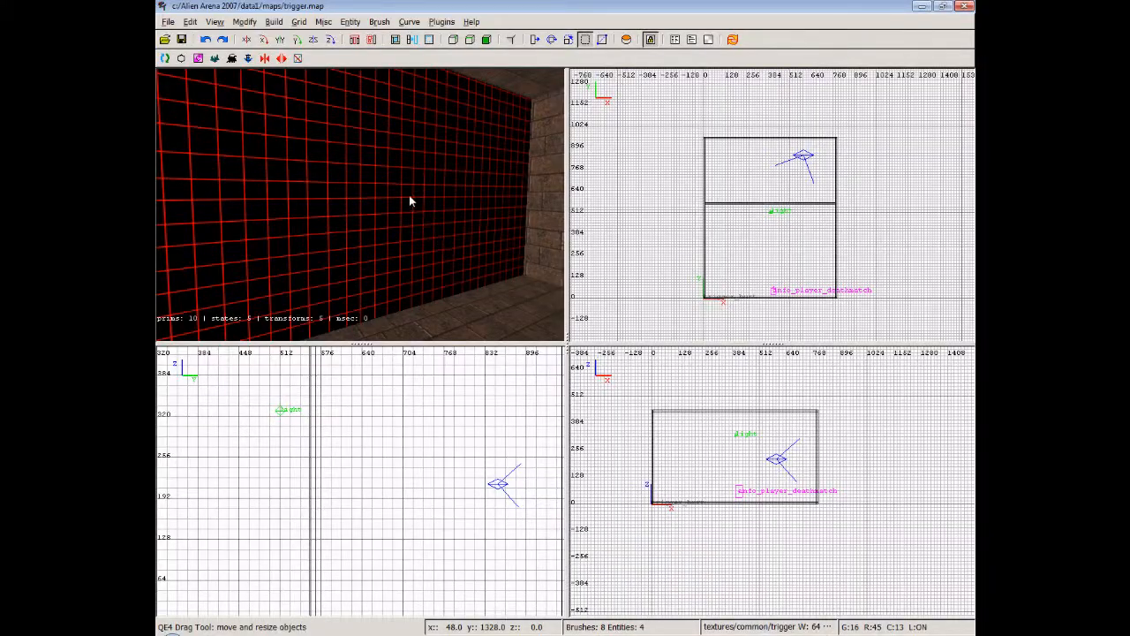
- Select the red-grid dividing wall in the map editor, enable its mist content flag, and close the surface properties
{"action": "key", "text": "Left"}
{"action": "key", "text": "Right"}
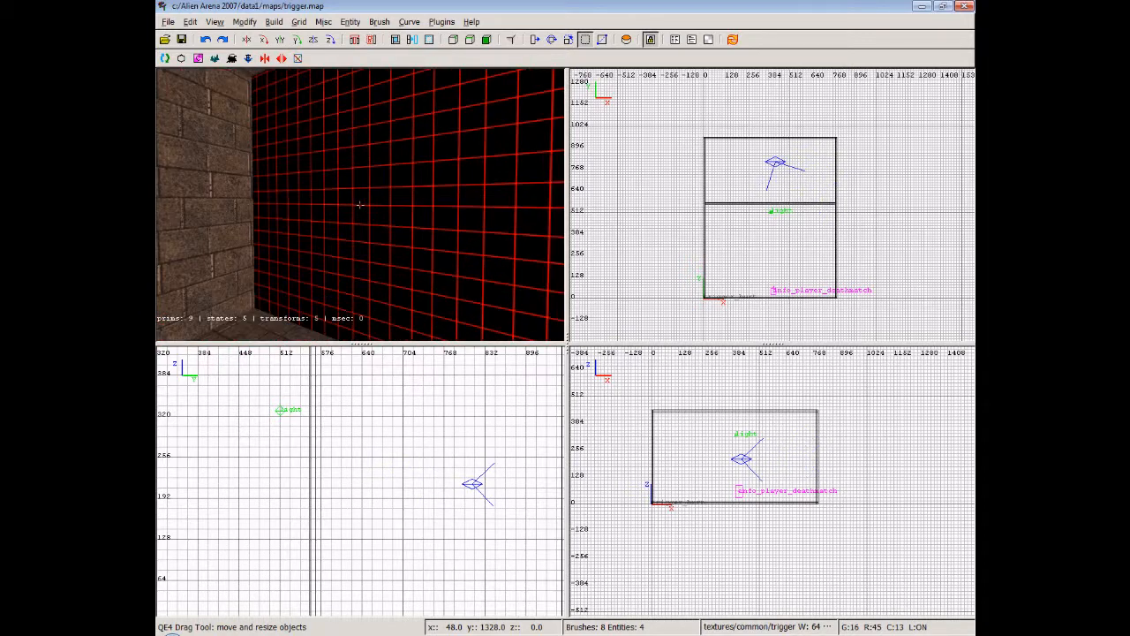
{"action": "key", "text": "Down"}
{"action": "right_click", "coordinate": [360, 205]}
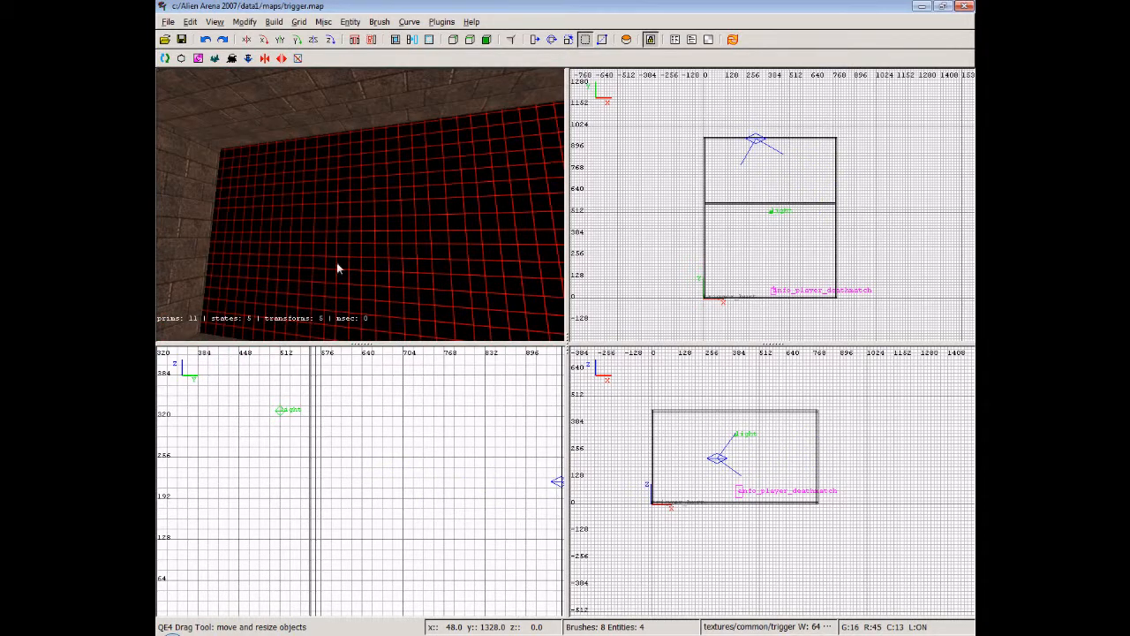
{"action": "left_click", "coordinate": [369, 234], "text": "shift"}
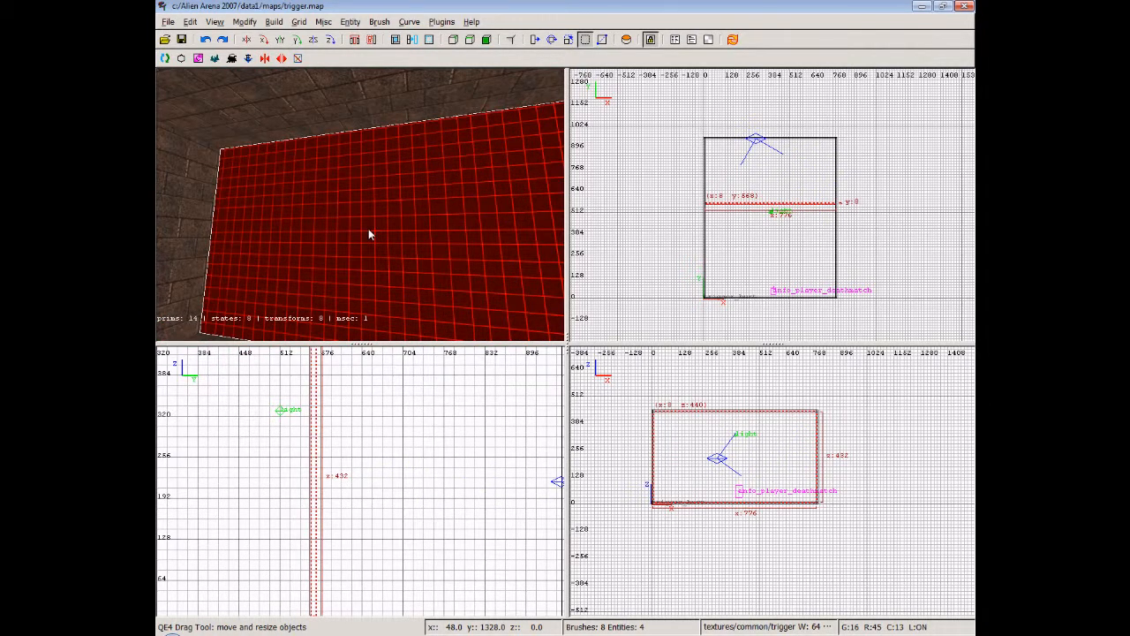
{"action": "key", "text": "s"}
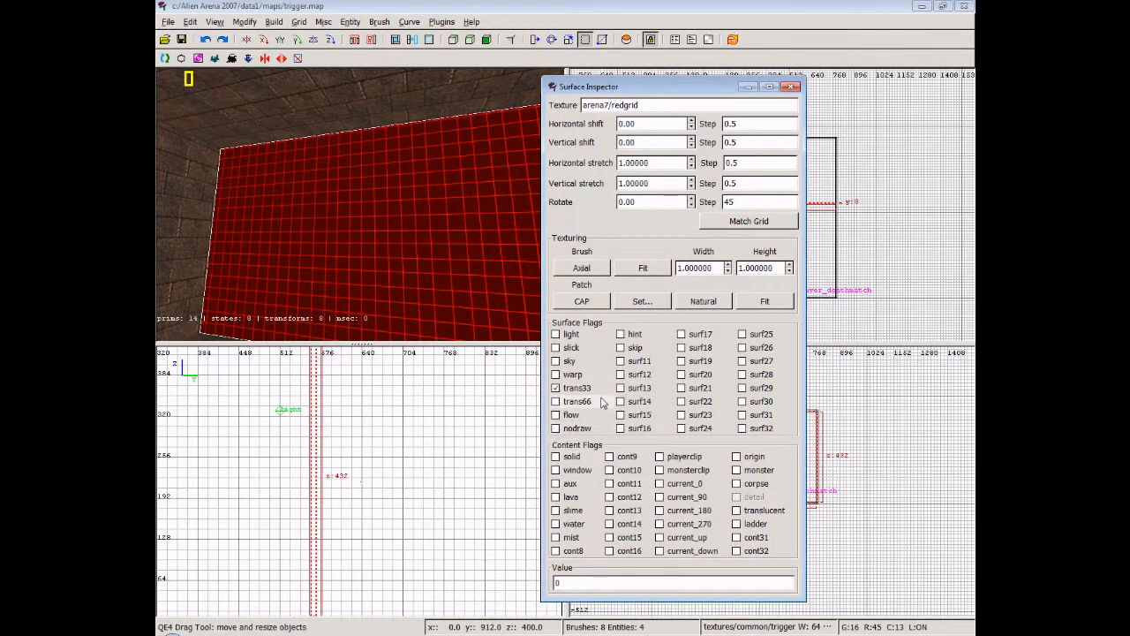
{"action": "left_click", "coordinate": [555, 538]}
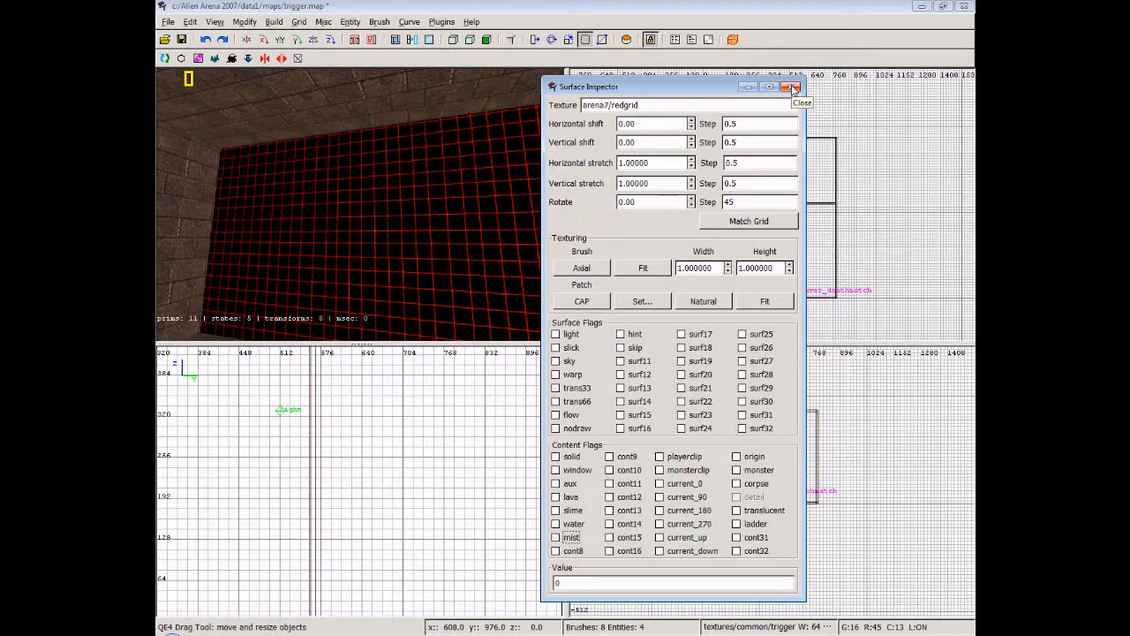
{"action": "left_click", "coordinate": [792, 87]}
{"action": "scroll", "coordinate": [359, 205], "scroll_direction": "up", "scroll_amount": 3}
{"action": "scroll", "coordinate": [360, 205], "scroll_direction": "up", "scroll_amount": 1}
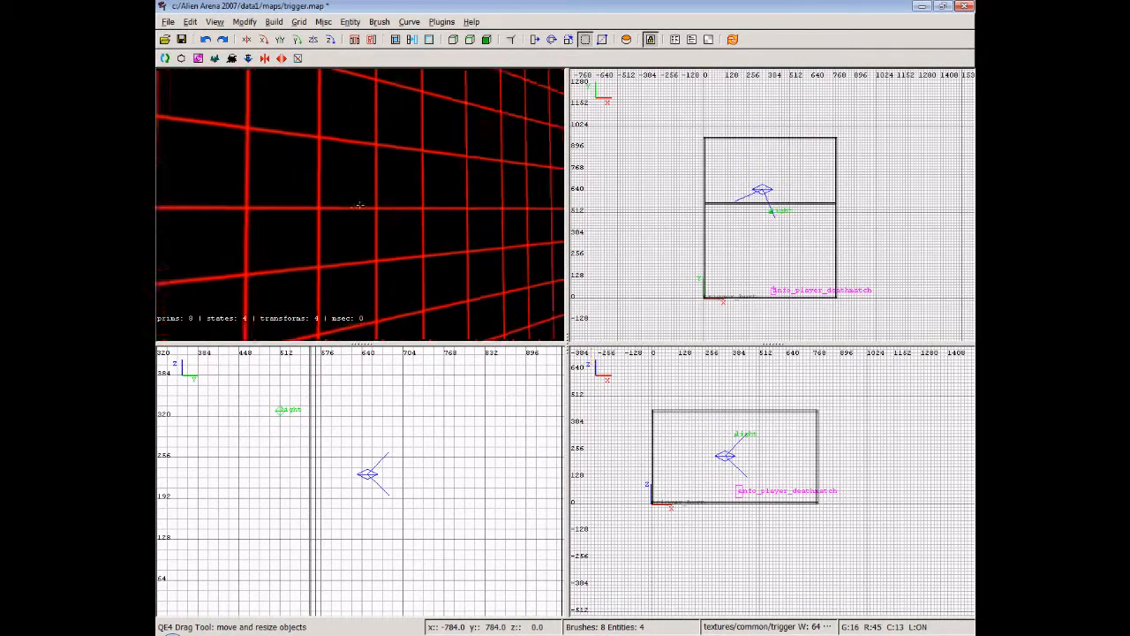
{"action": "scroll", "coordinate": [359, 205], "scroll_direction": "down", "scroll_amount": 3}
{"action": "scroll", "coordinate": [359, 205], "scroll_direction": "up", "scroll_amount": 1}
{"action": "scroll", "coordinate": [359, 205], "scroll_direction": "up", "scroll_amount": 2}
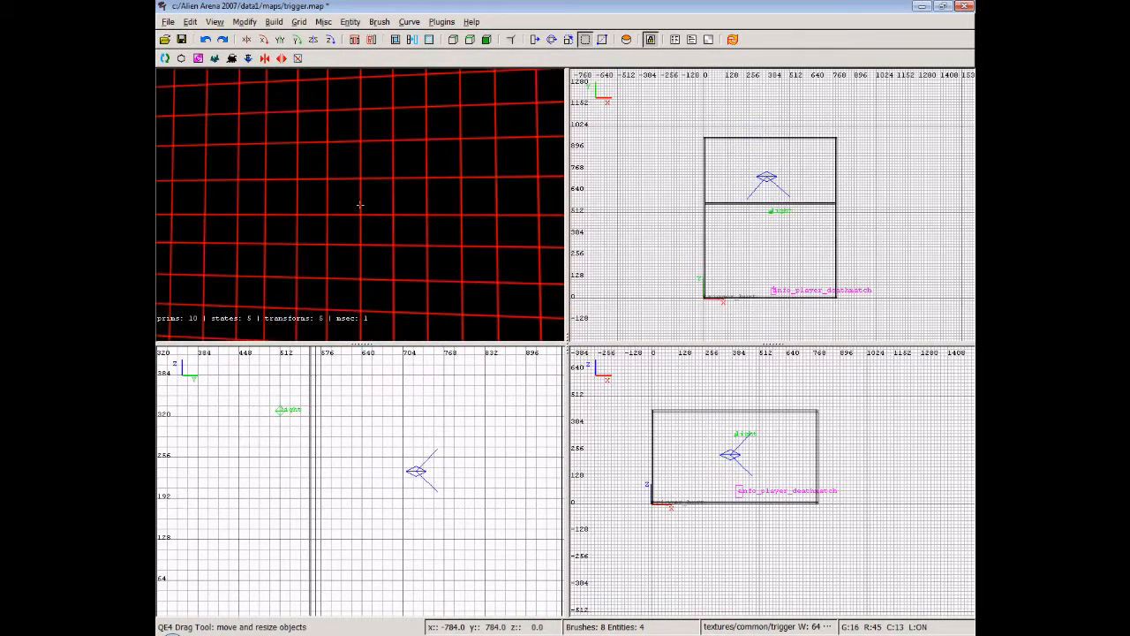